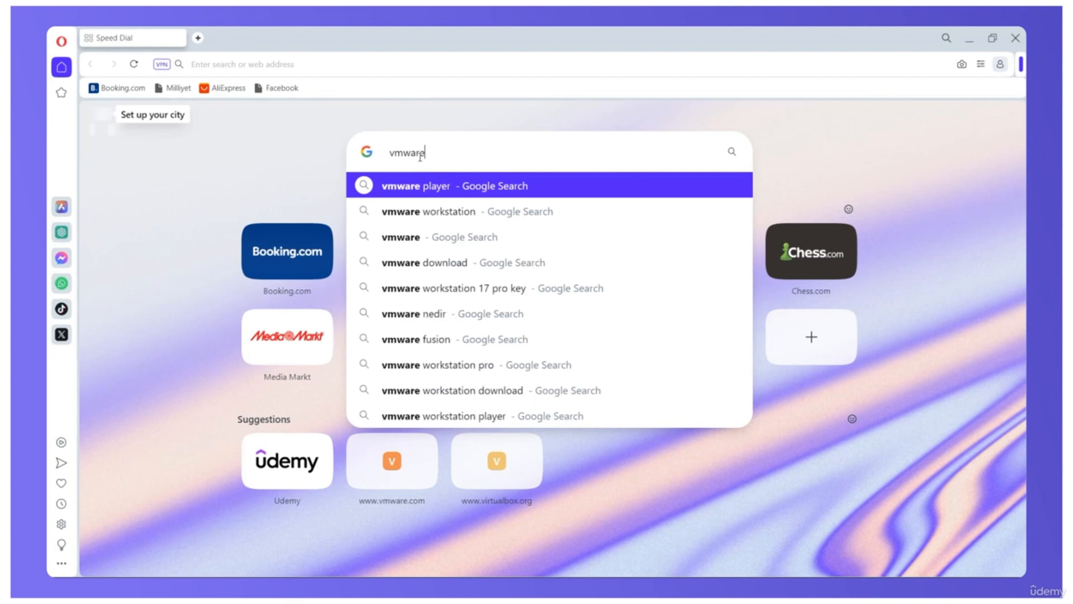
Step: Search the web for "vmware player" and open the "Download VMware Workstation Player" result
{"action": "type", "text": "layer"}
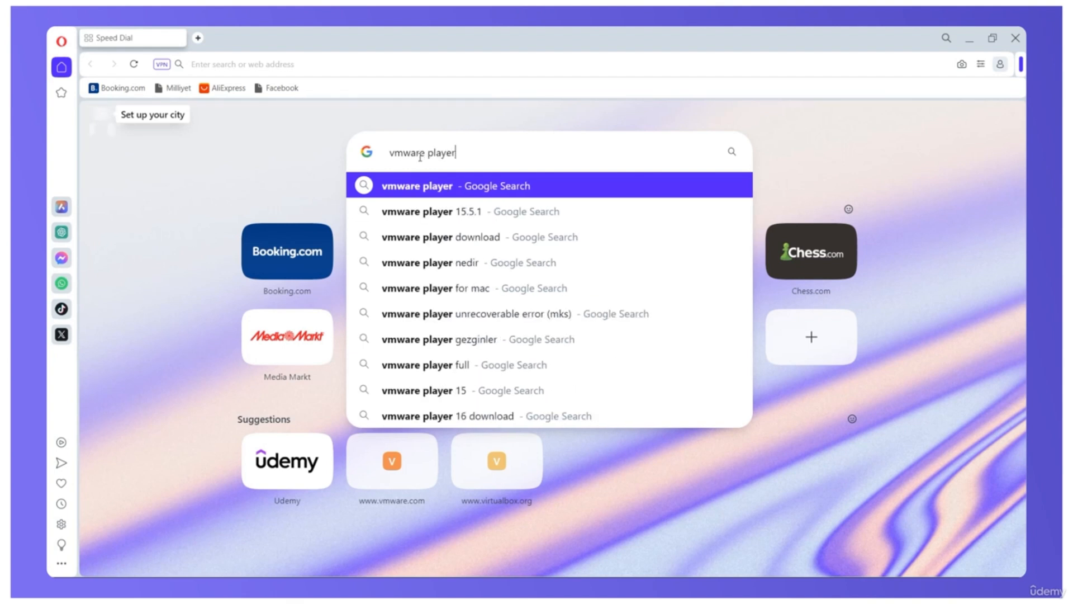
{"action": "key", "text": "Return"}
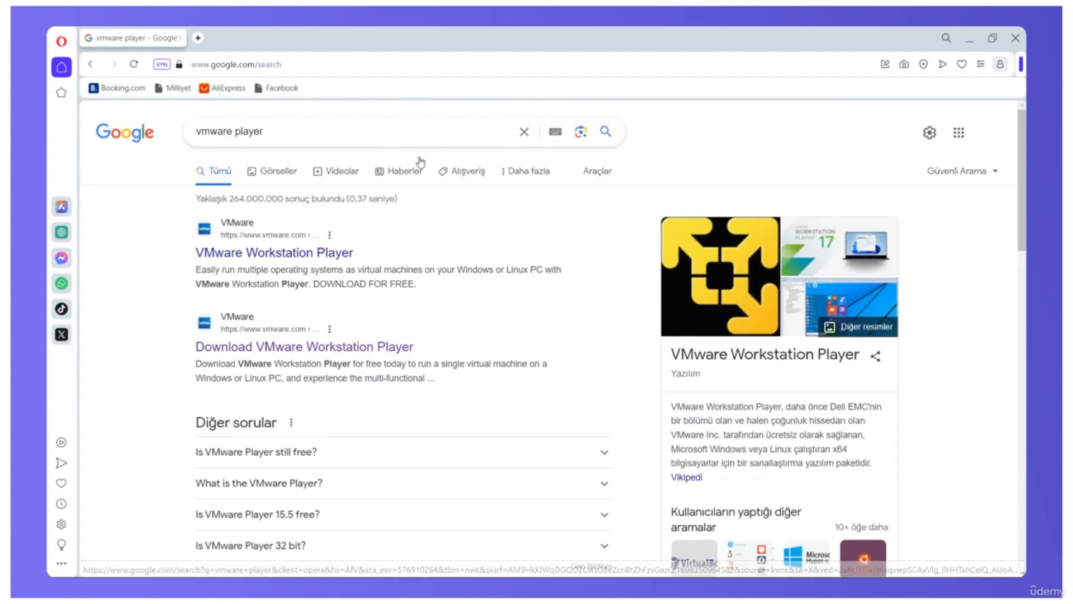
{"action": "scroll", "coordinate": [314, 351], "scroll_direction": "down", "scroll_amount": 2}
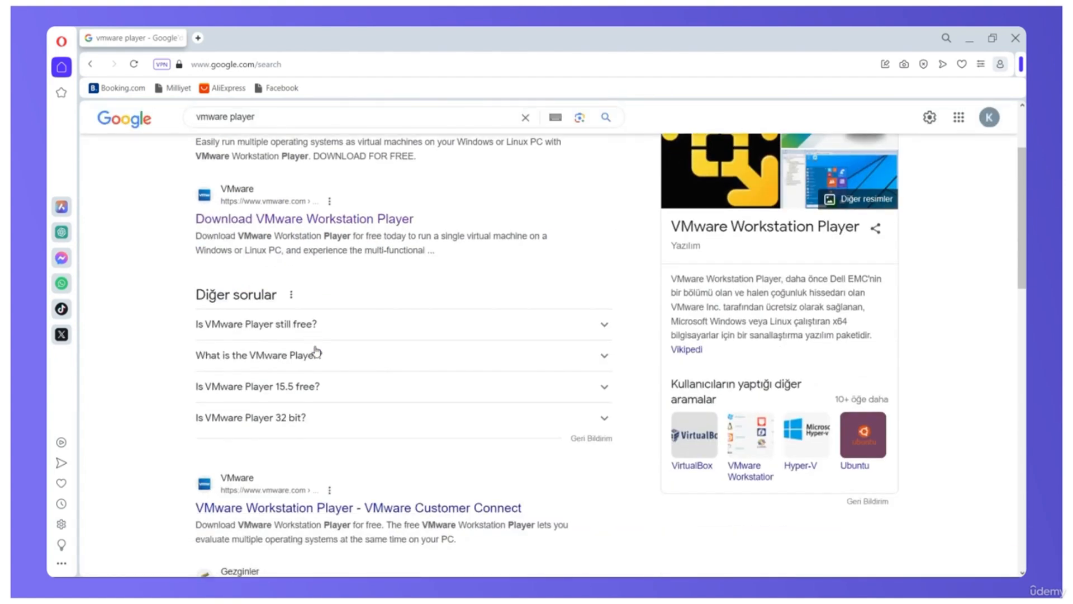
{"action": "scroll", "coordinate": [317, 351], "scroll_direction": "up", "scroll_amount": 2}
{"action": "left_click", "coordinate": [309, 348]}
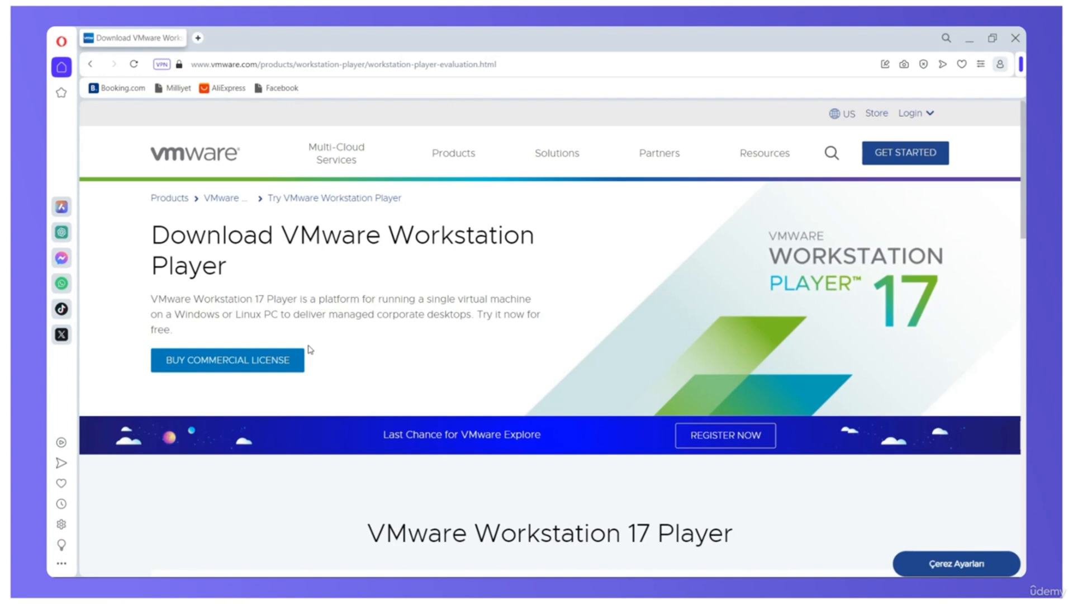
Step: Download Workstation 17 Player for Windows from the VMware product page
{"action": "scroll", "coordinate": [308, 352], "scroll_direction": "down", "scroll_amount": 8}
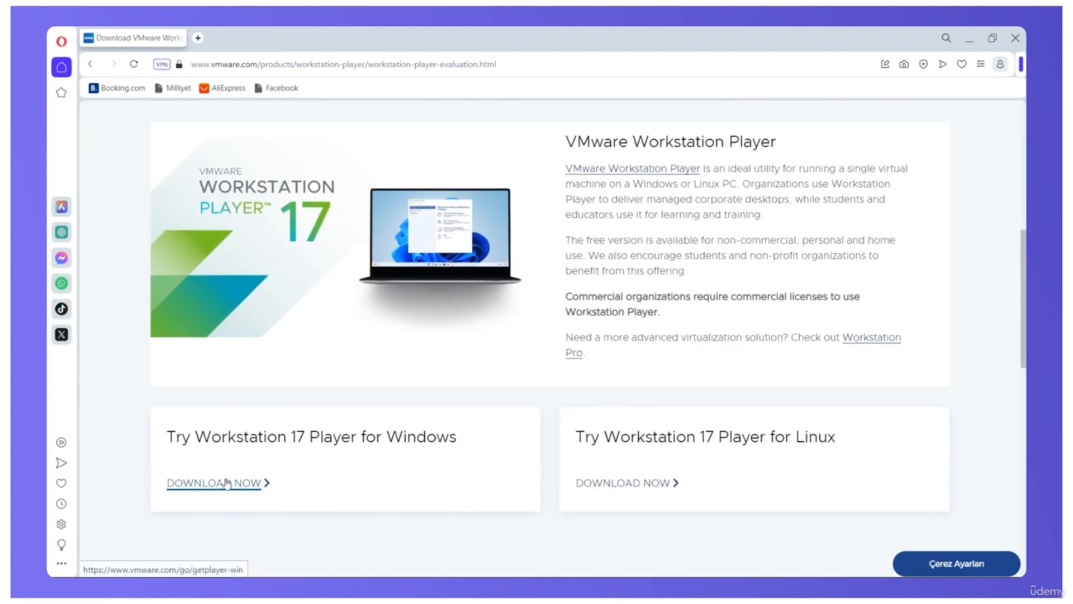
{"action": "left_click", "coordinate": [225, 483]}
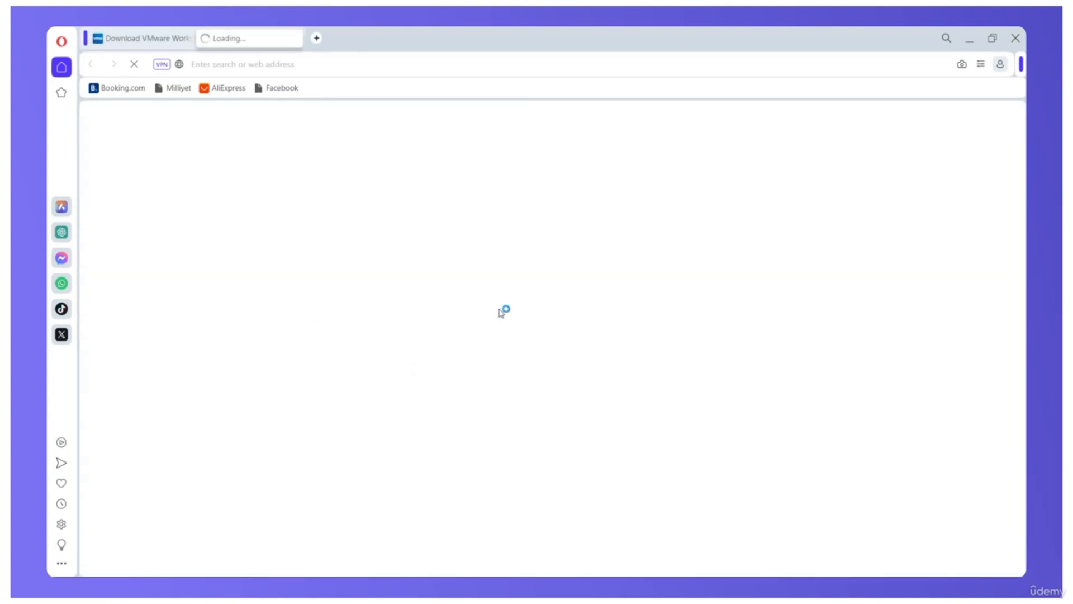
{"action": "left_click", "coordinate": [428, 312]}
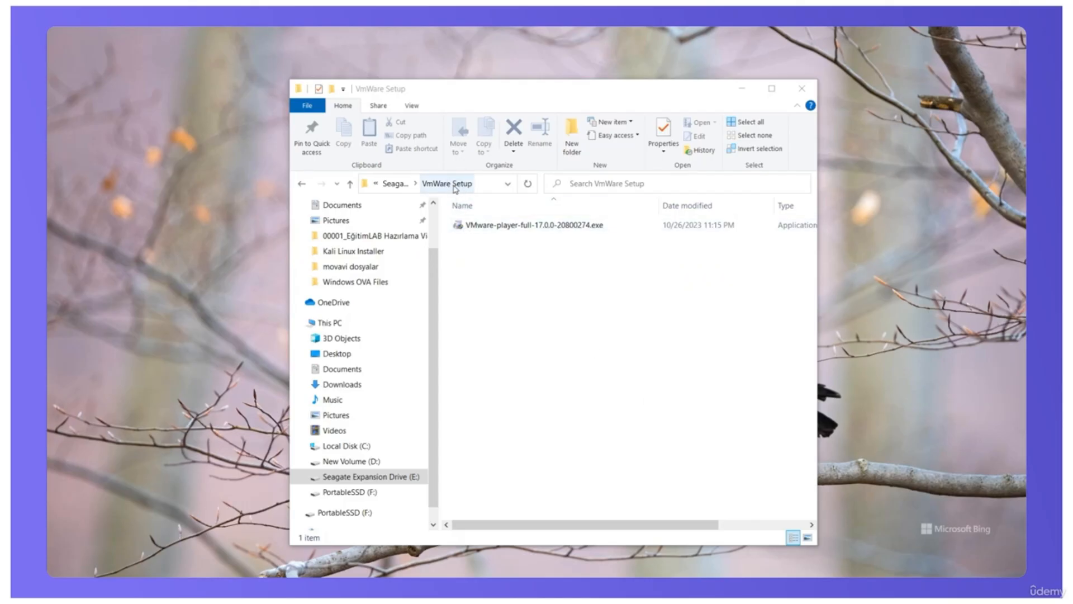
Step: Run VMware-player-full-17.0.0-20800274.exe from the VmWare Setup folder and accept the license agreement in the setup wizard
{"action": "left_click", "coordinate": [514, 225]}
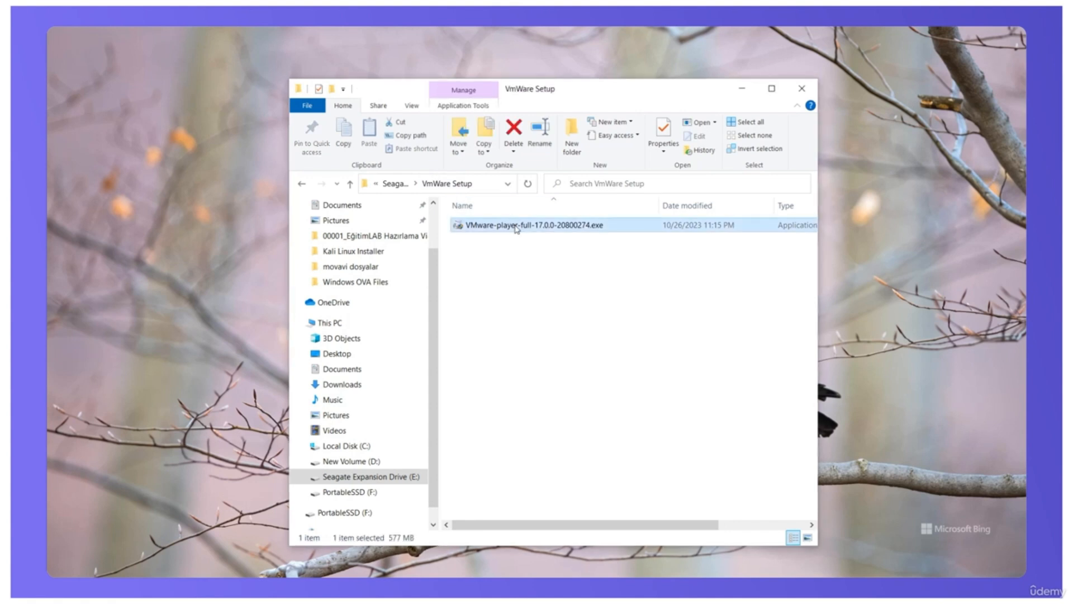
{"action": "double_click", "coordinate": [516, 226]}
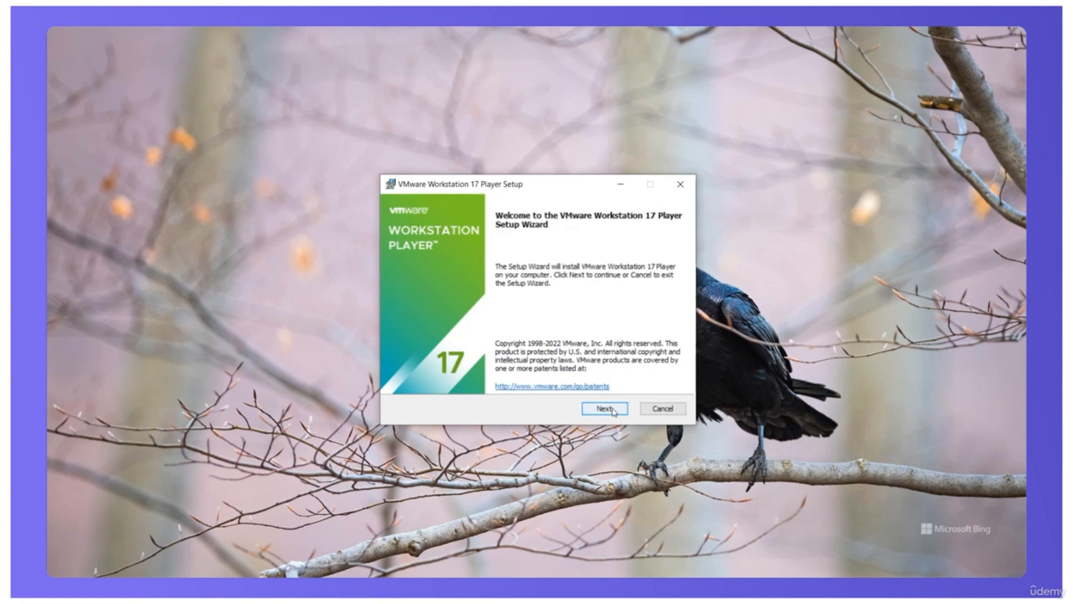
{"action": "left_click", "coordinate": [613, 410]}
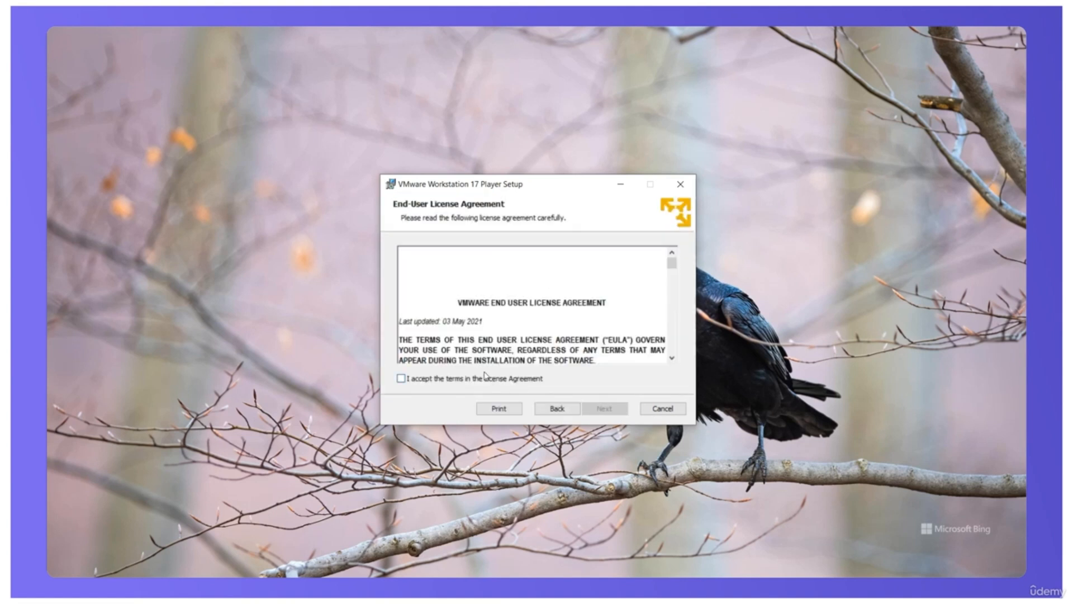
{"action": "left_click", "coordinate": [481, 380]}
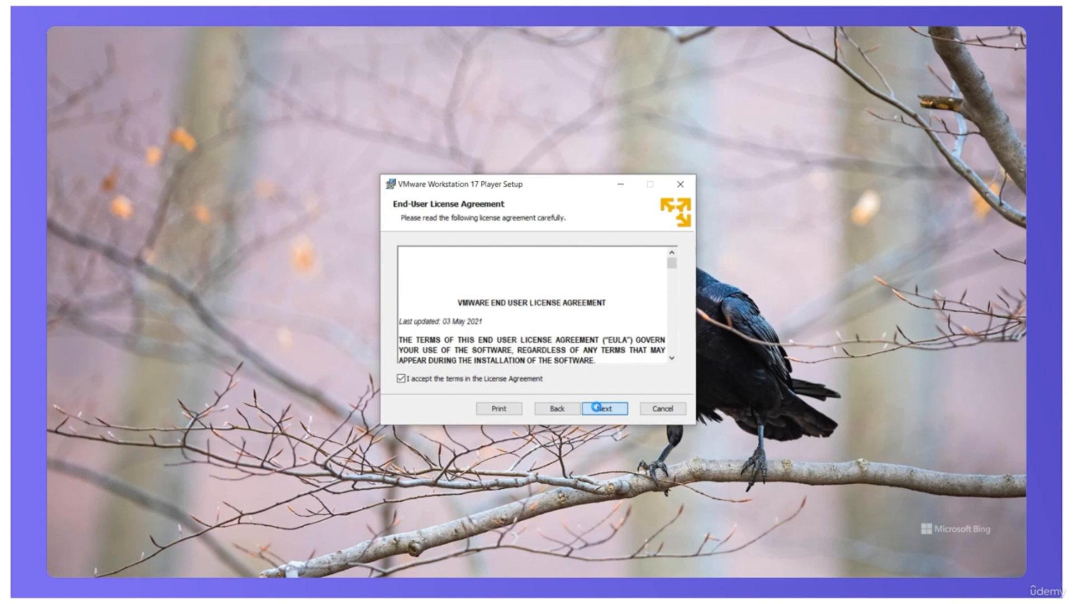
{"action": "left_click", "coordinate": [596, 407]}
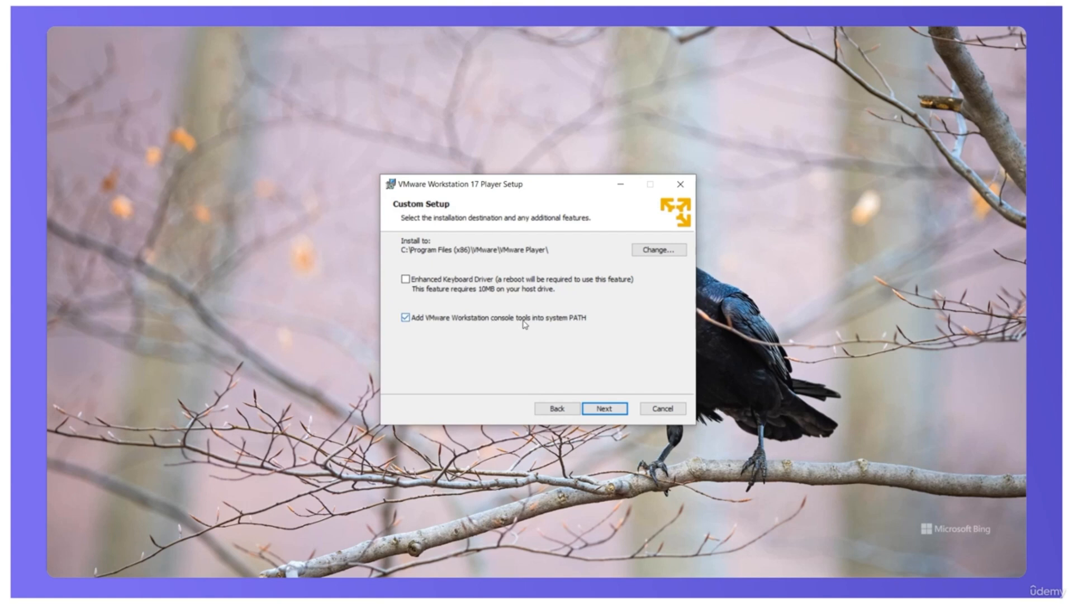
Step: Keep the default custom setup options and turn off startup update checks and the Customer Experience Improvement Program
{"action": "left_click", "coordinate": [604, 408]}
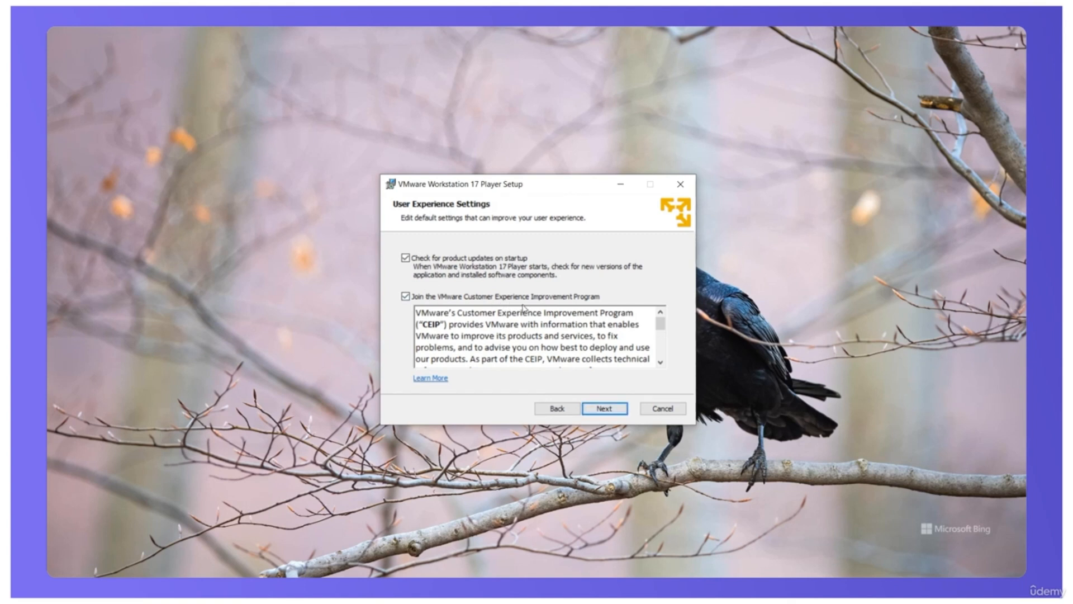
{"action": "left_click", "coordinate": [405, 296]}
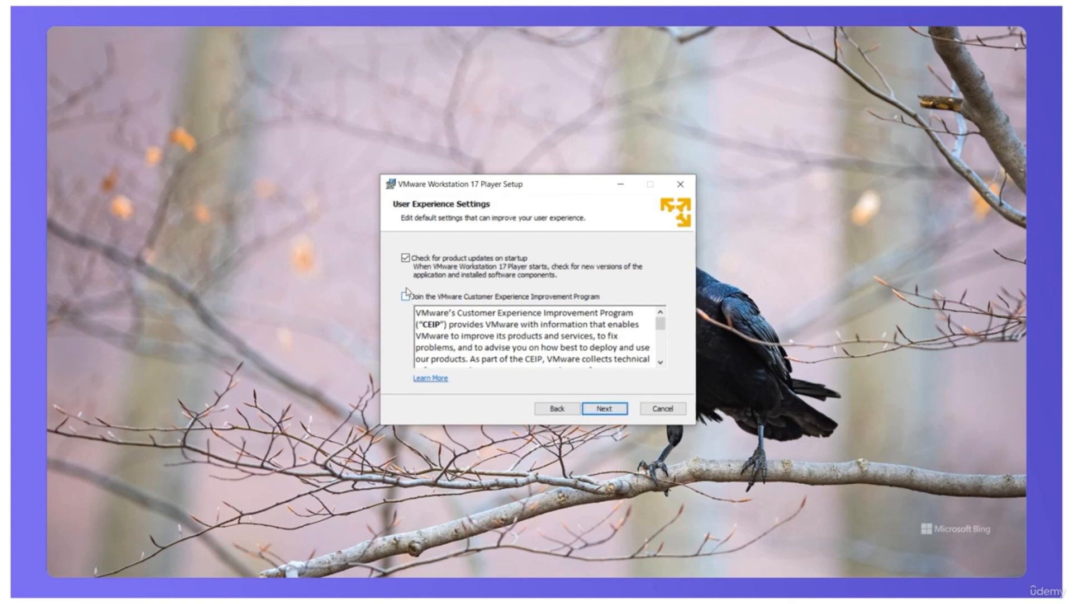
{"action": "left_click", "coordinate": [407, 259]}
{"action": "left_click", "coordinate": [609, 412]}
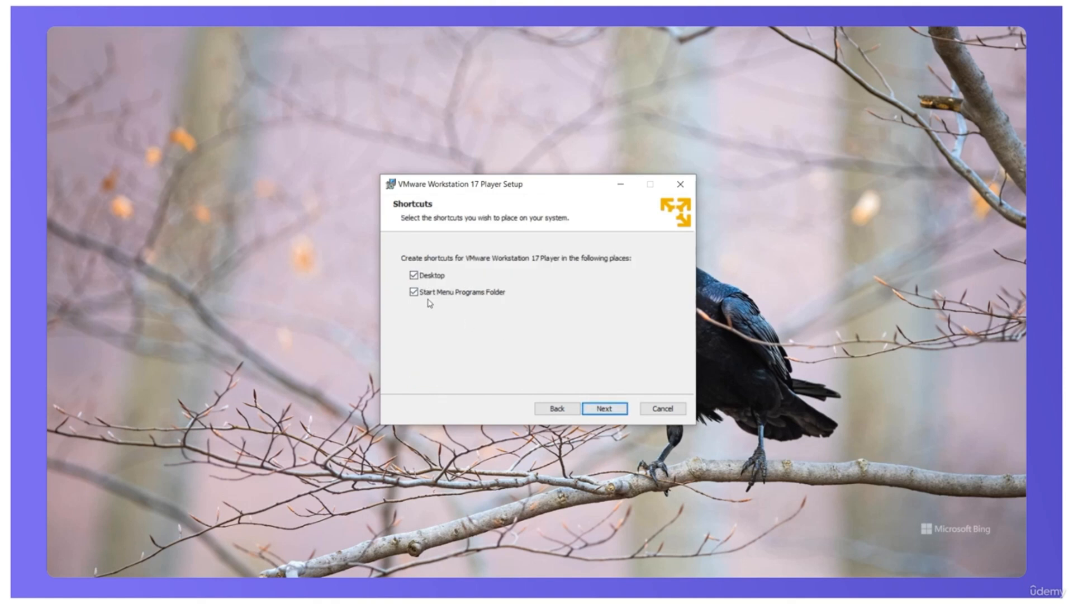
Step: Exclude the desktop shortcut, install VMware Workstation 17 Player and finish the setup wizard
{"action": "left_click", "coordinate": [414, 276]}
{"action": "left_click", "coordinate": [606, 408]}
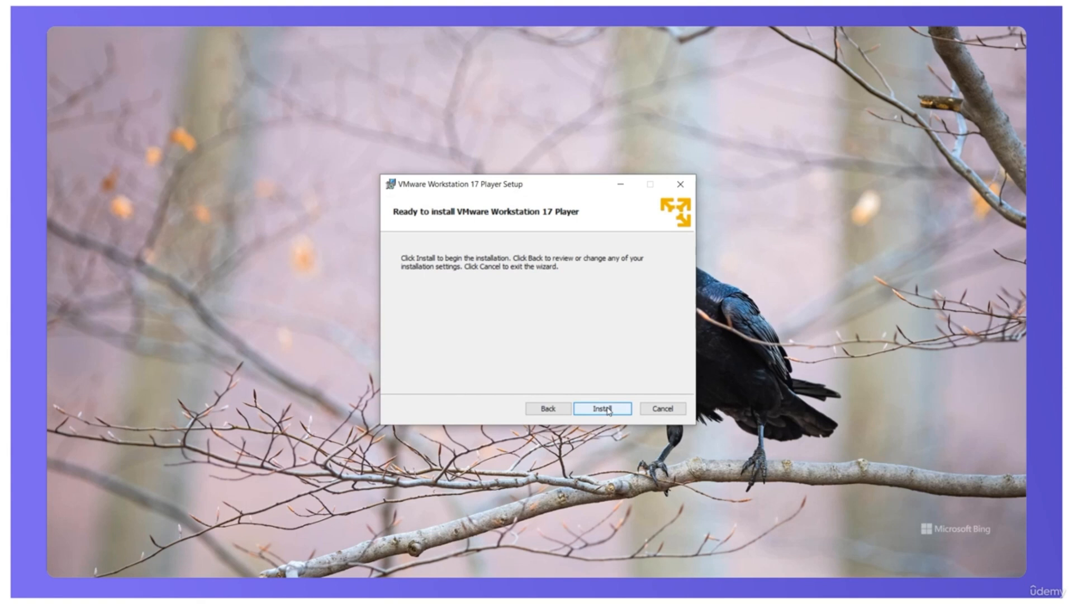
{"action": "left_click", "coordinate": [608, 410]}
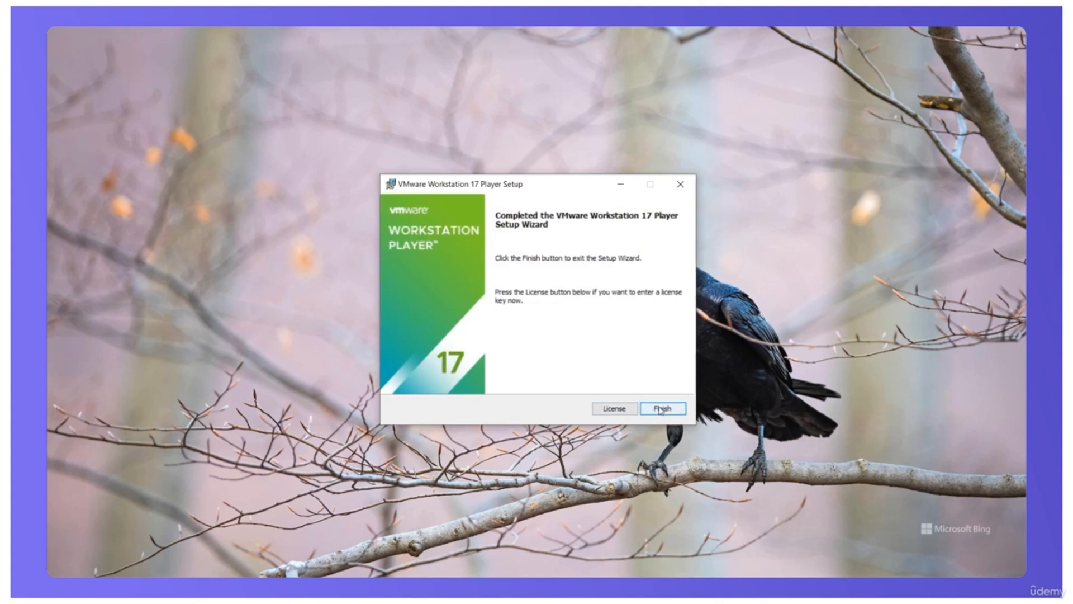
{"action": "left_click", "coordinate": [661, 409]}
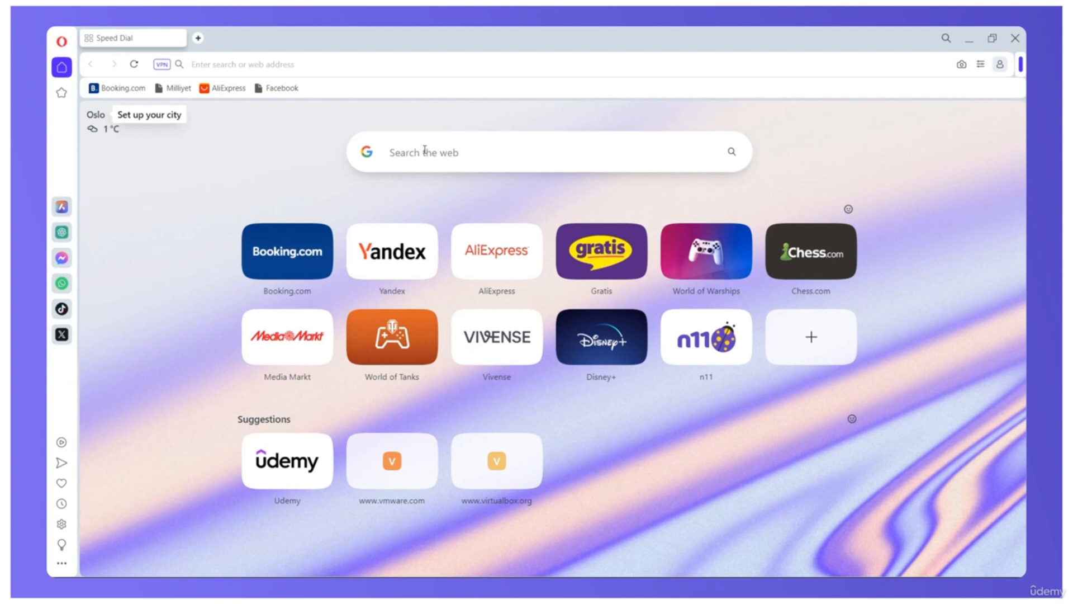
Step: Search the web for "kali linux" and open the "Download / Get Kali" page on kali.org
{"action": "type", "text": "ka"}
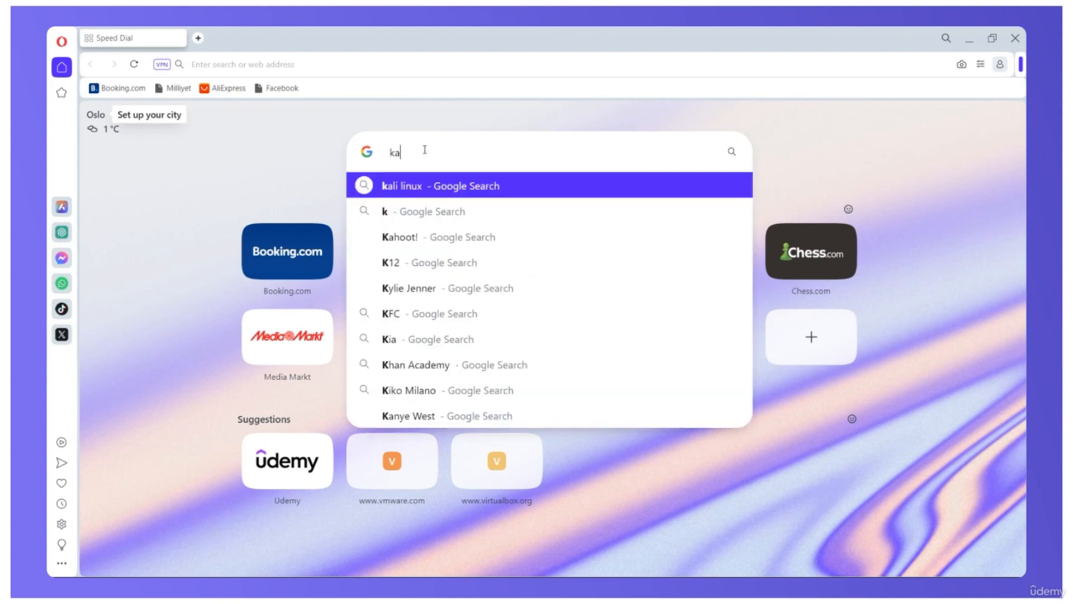
{"action": "type", "text": "li linux"}
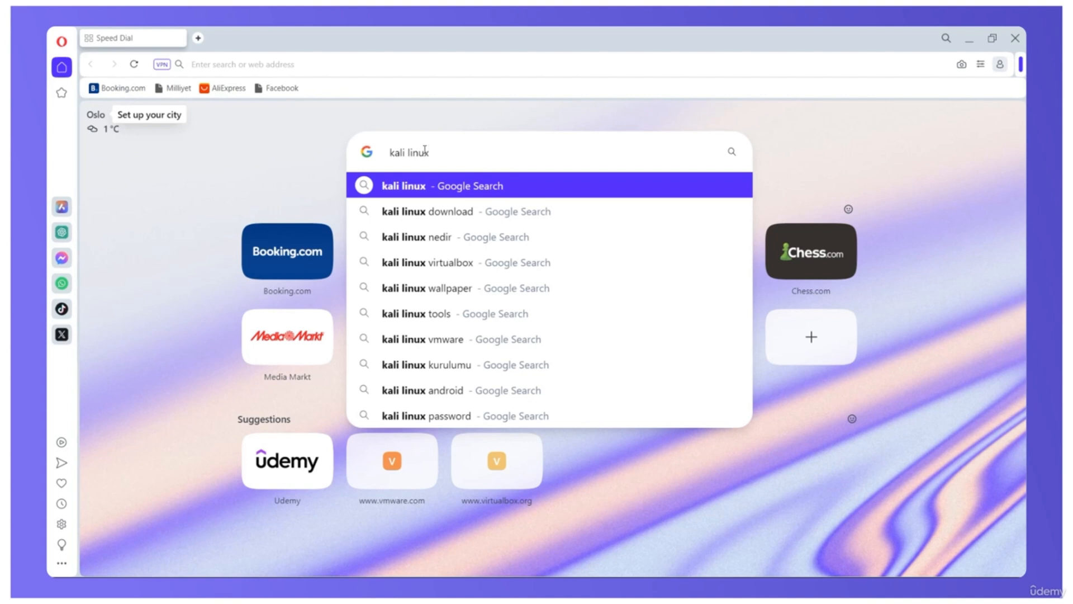
{"action": "key", "text": "Return"}
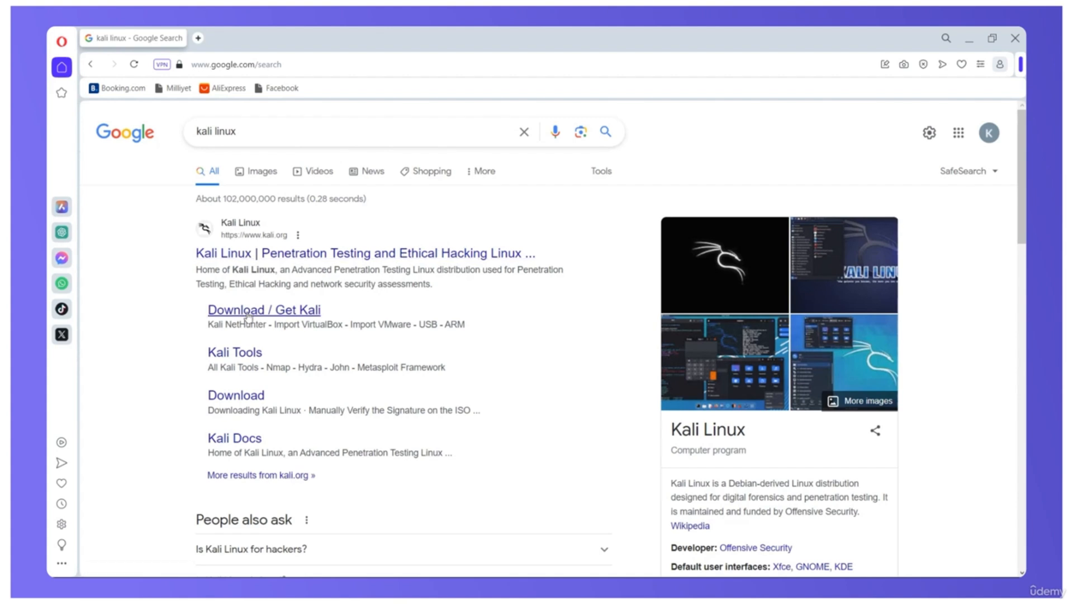
{"action": "left_click", "coordinate": [283, 312]}
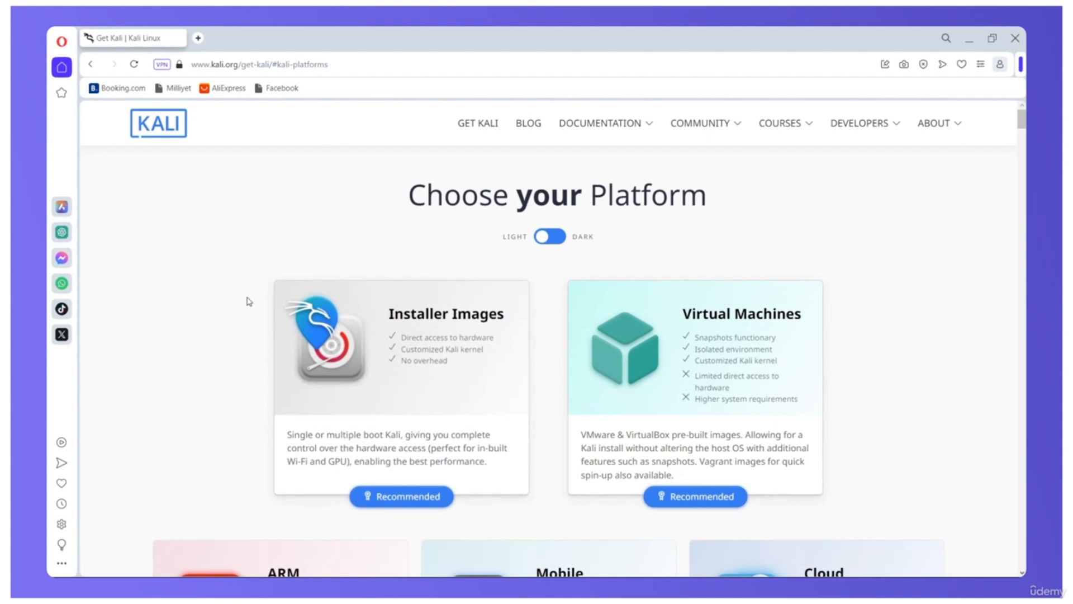
Step: Open Kali's Installer Images section and download the recommended 64-bit Installer image of Kali Linux 2023.3
{"action": "scroll", "coordinate": [246, 302], "scroll_direction": "down", "scroll_amount": 1}
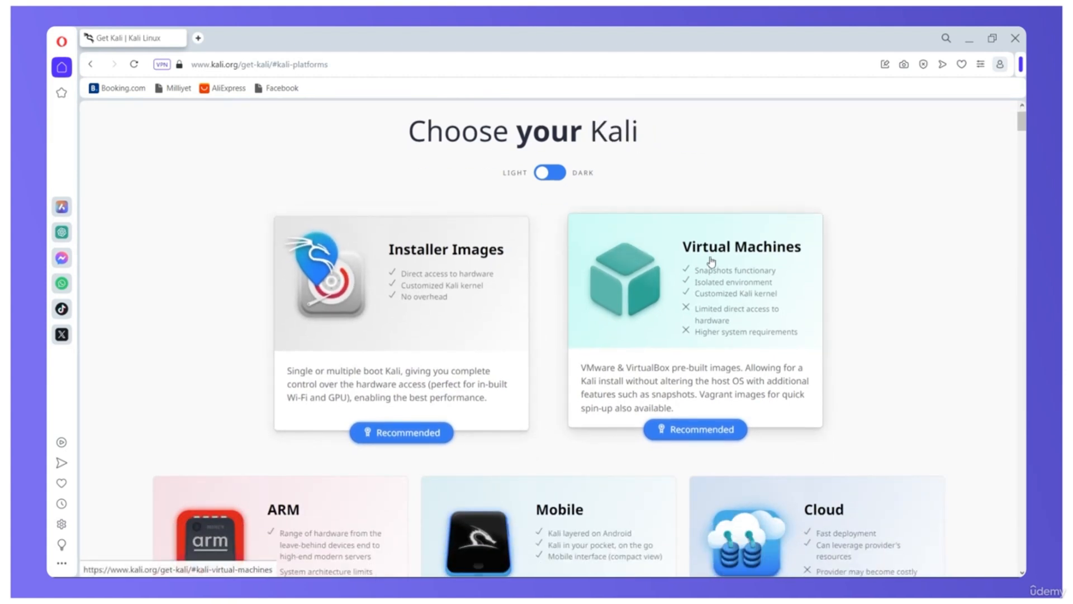
{"action": "scroll", "coordinate": [452, 273], "scroll_direction": "down", "scroll_amount": 1}
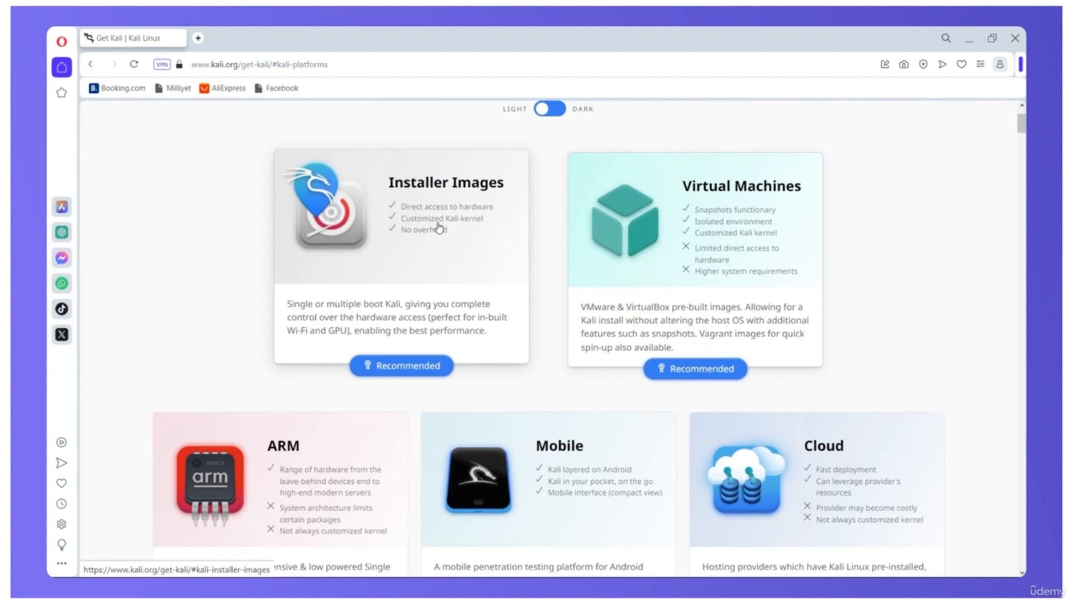
{"action": "left_click", "coordinate": [440, 228]}
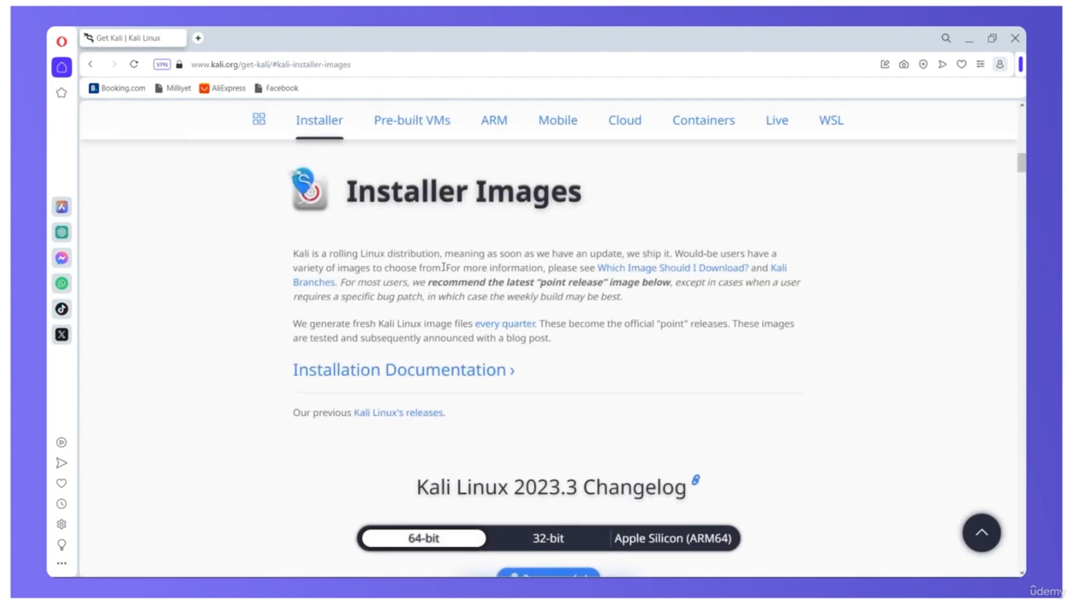
{"action": "scroll", "coordinate": [443, 266], "scroll_direction": "down", "scroll_amount": 5}
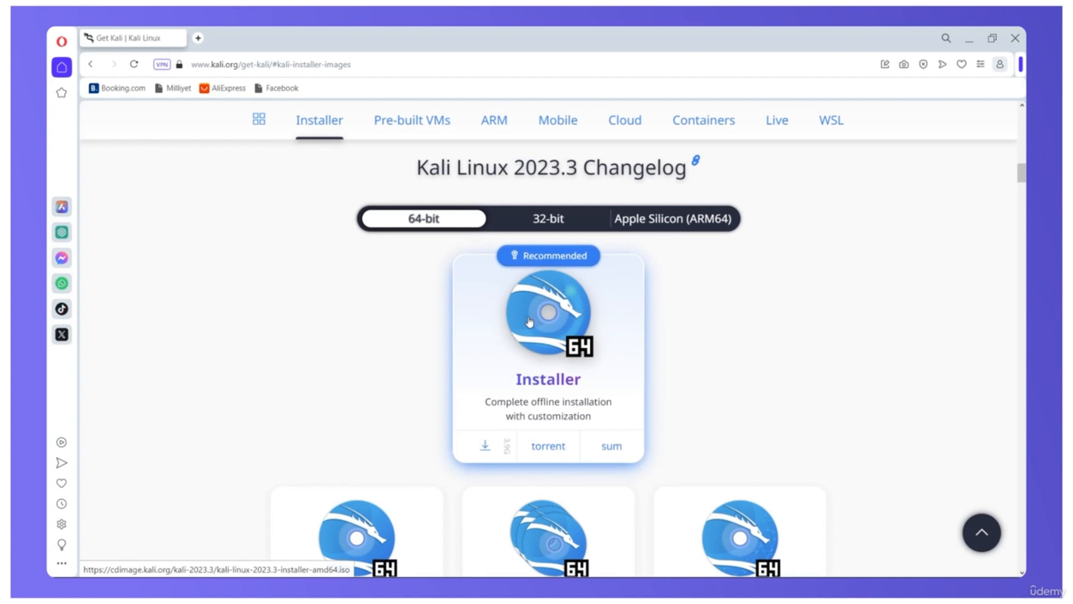
{"action": "scroll", "coordinate": [394, 314], "scroll_direction": "down", "scroll_amount": 2}
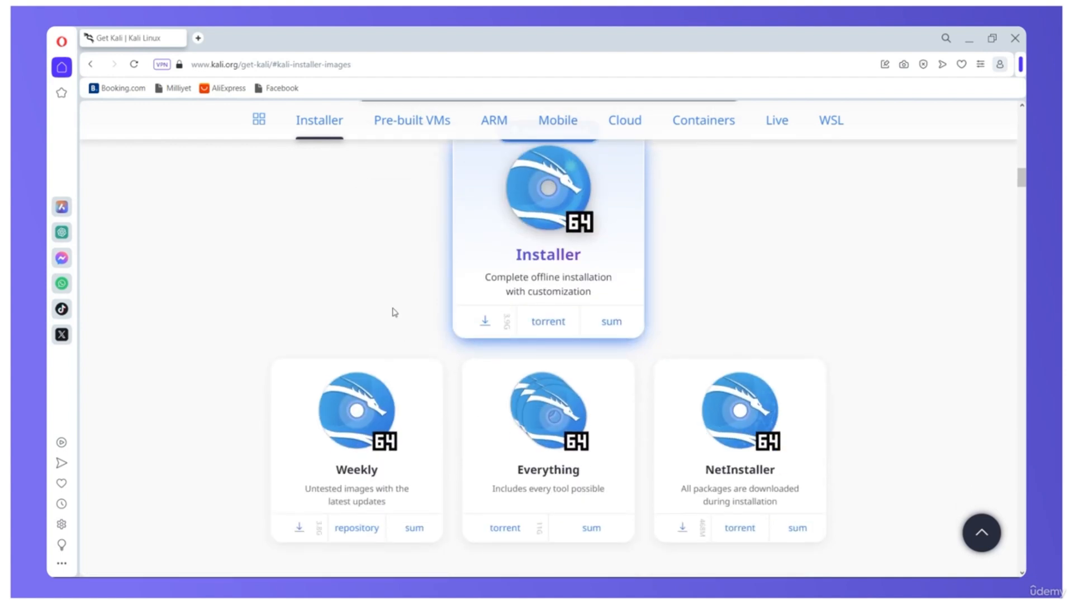
{"action": "scroll", "coordinate": [396, 309], "scroll_direction": "up", "scroll_amount": 1}
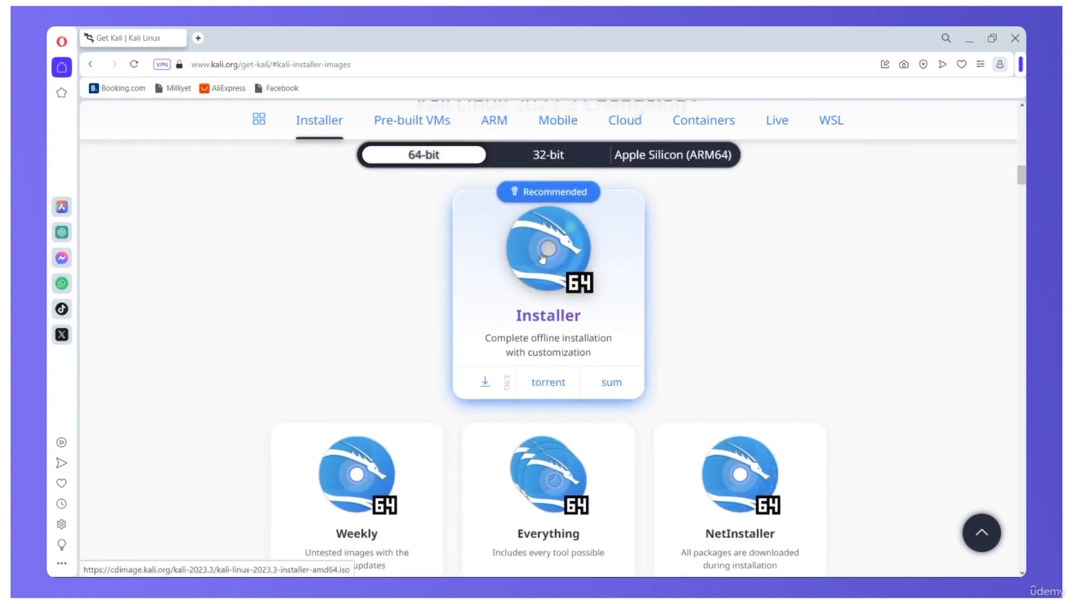
{"action": "left_click", "coordinate": [486, 383]}
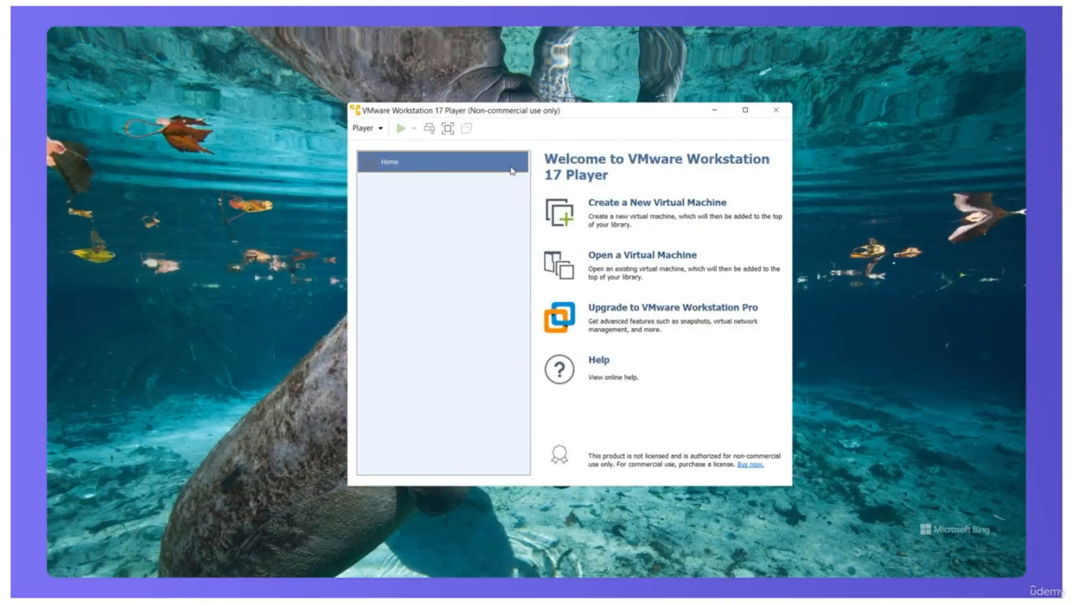
Step: Create a new virtual machine in VMware Workstation 17 Player using kali-linux-2023.3-installer-amd64 from E:\Kali Linux Installer as its installer disc image
{"action": "left_click", "coordinate": [640, 203]}
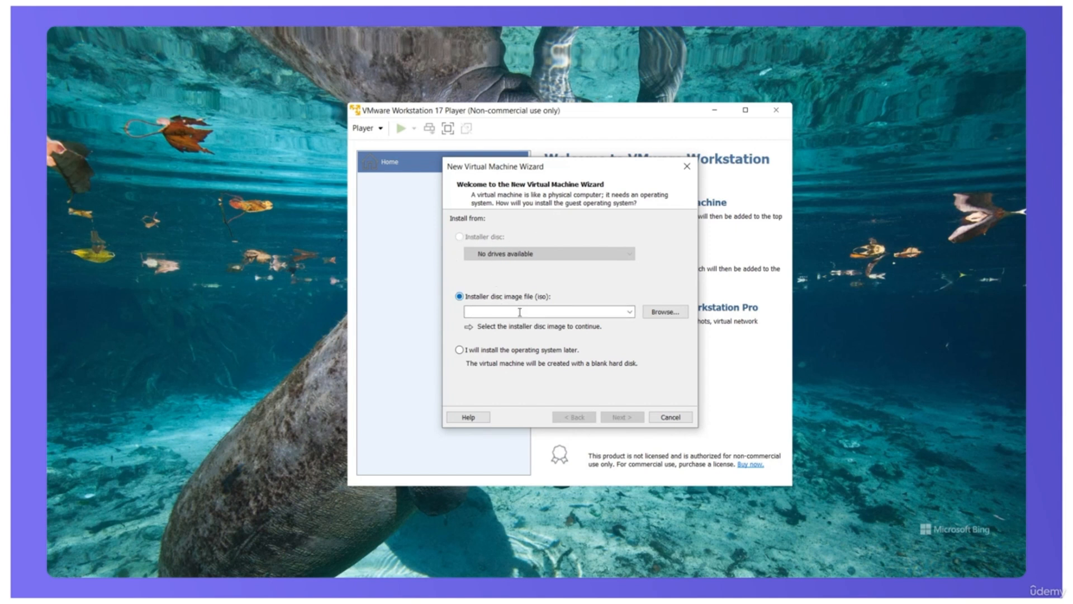
{"action": "left_click", "coordinate": [665, 312]}
{"action": "left_click", "coordinate": [504, 373]}
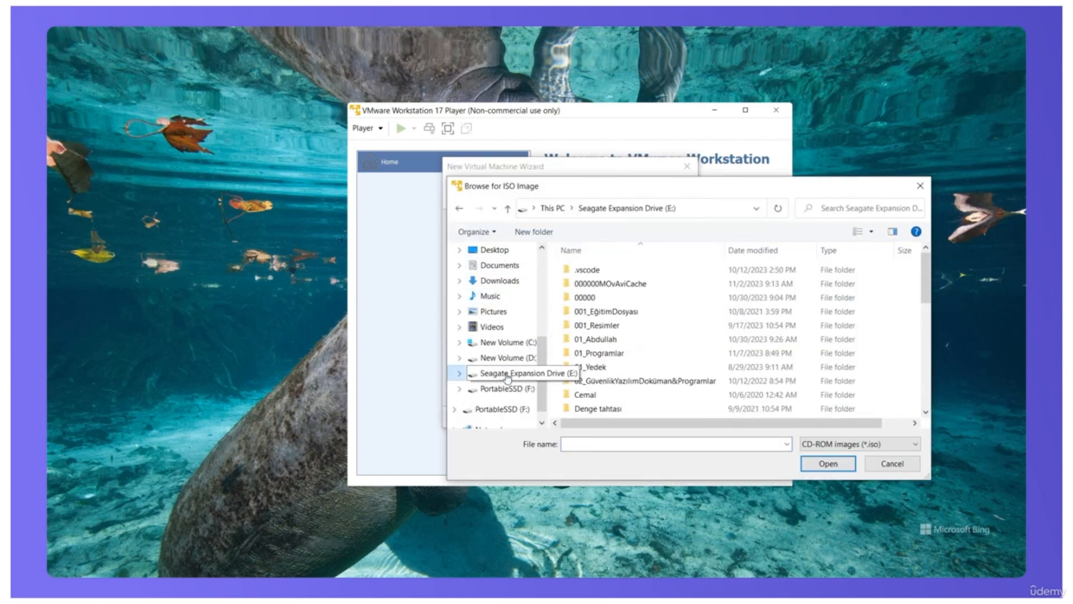
{"action": "scroll", "coordinate": [636, 367], "scroll_direction": "down", "scroll_amount": 10}
{"action": "scroll", "coordinate": [637, 367], "scroll_direction": "up", "scroll_amount": 2}
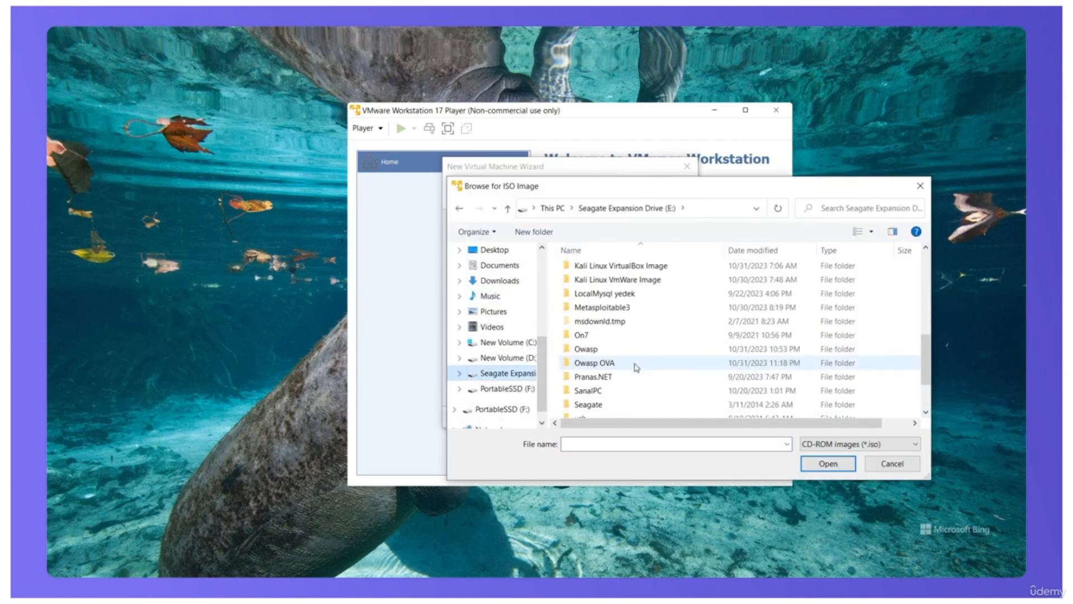
{"action": "double_click", "coordinate": [619, 298]}
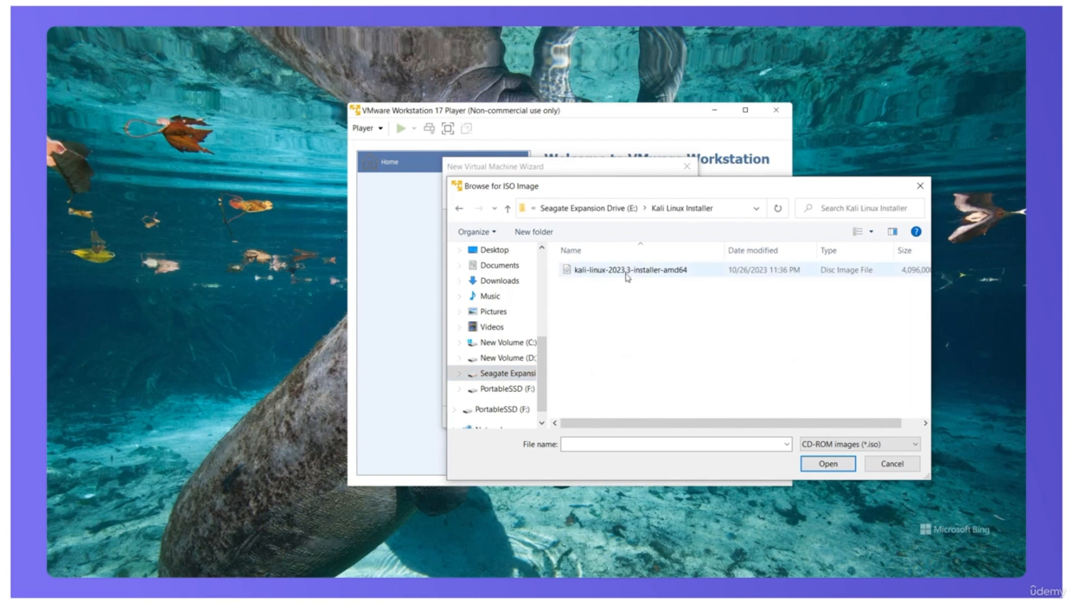
{"action": "left_click", "coordinate": [628, 273]}
{"action": "double_click", "coordinate": [627, 274]}
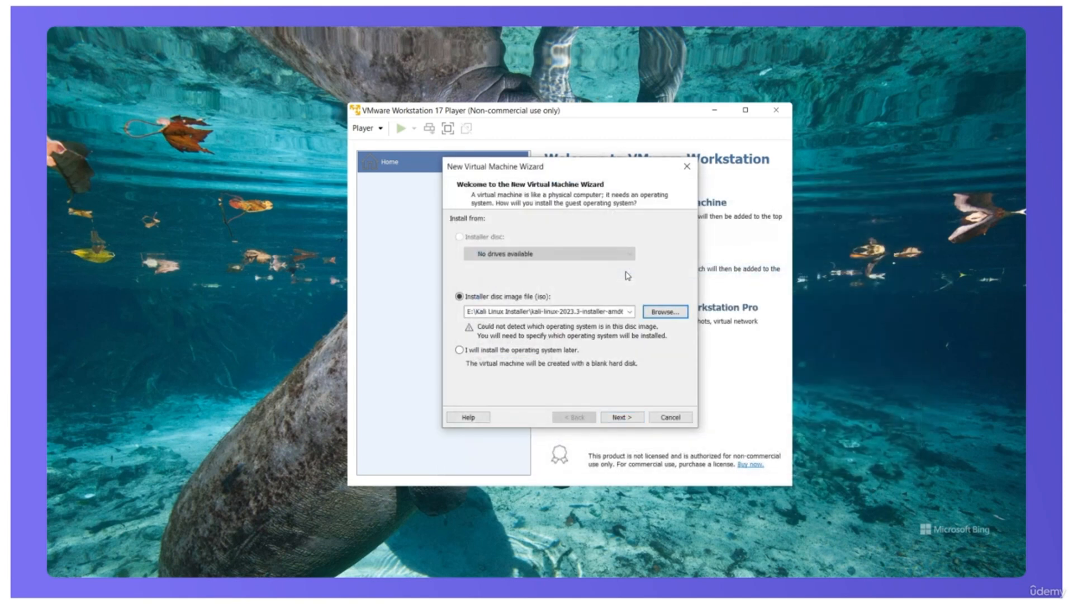
{"action": "left_click", "coordinate": [617, 418]}
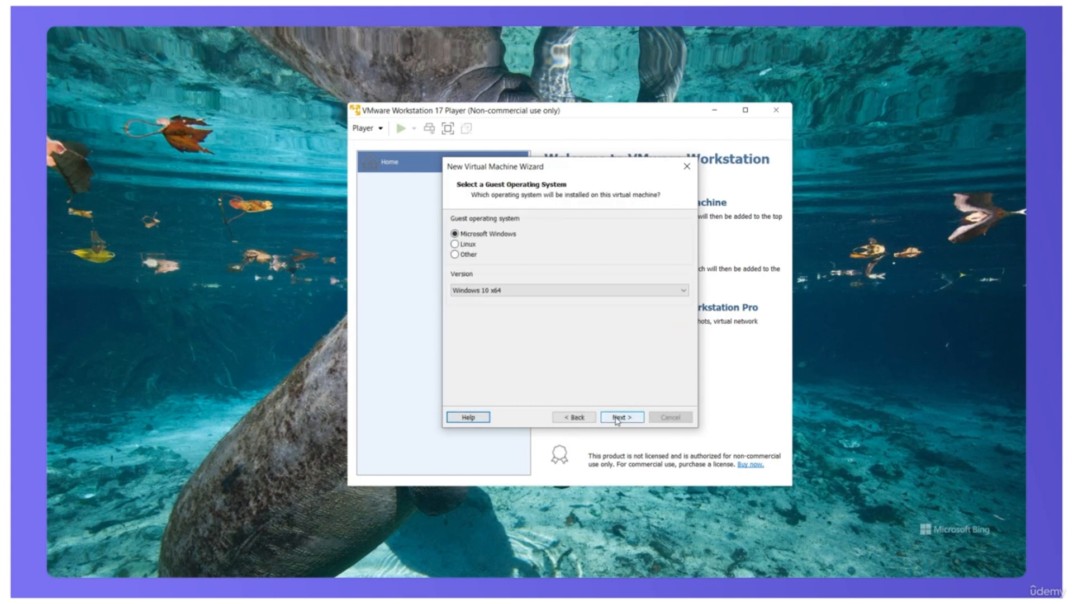
Step: Set the guest operating system to Linux with Ubuntu 64-bit as its version
{"action": "left_click", "coordinate": [471, 246]}
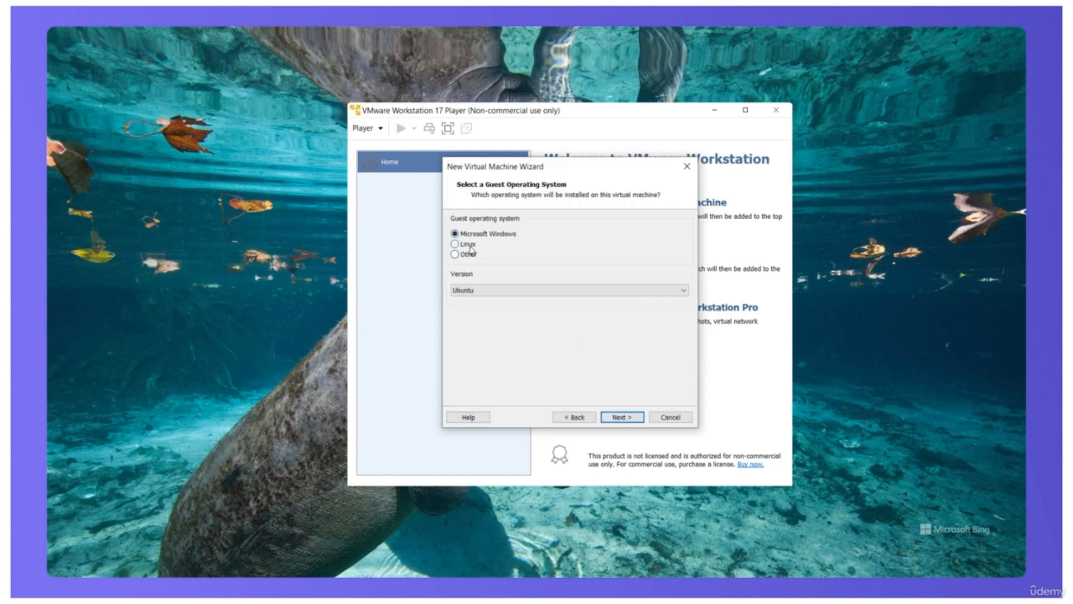
{"action": "left_click", "coordinate": [551, 292]}
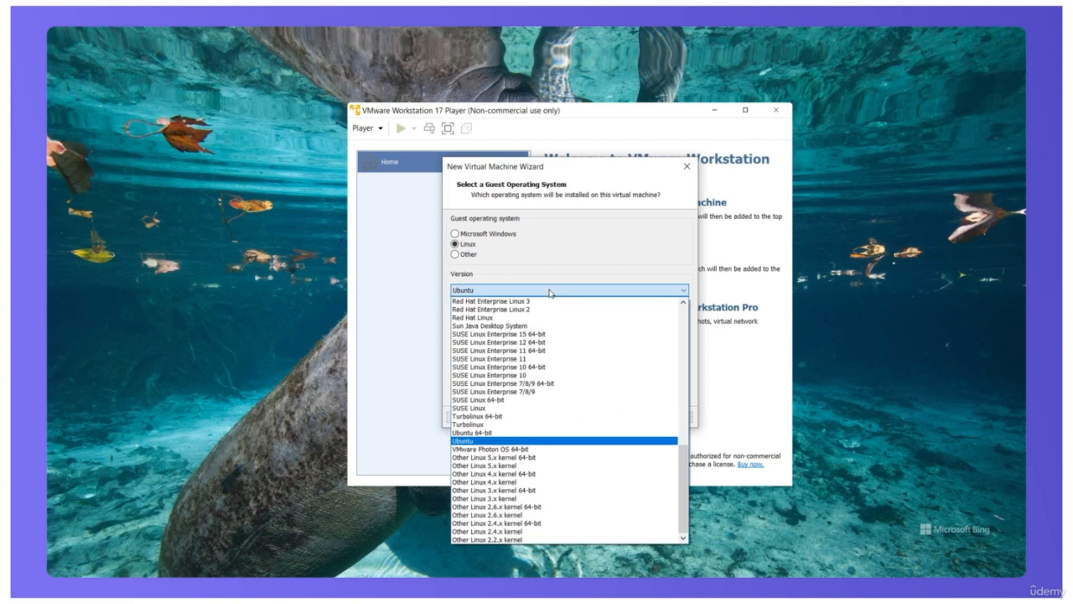
{"action": "left_click", "coordinate": [535, 433]}
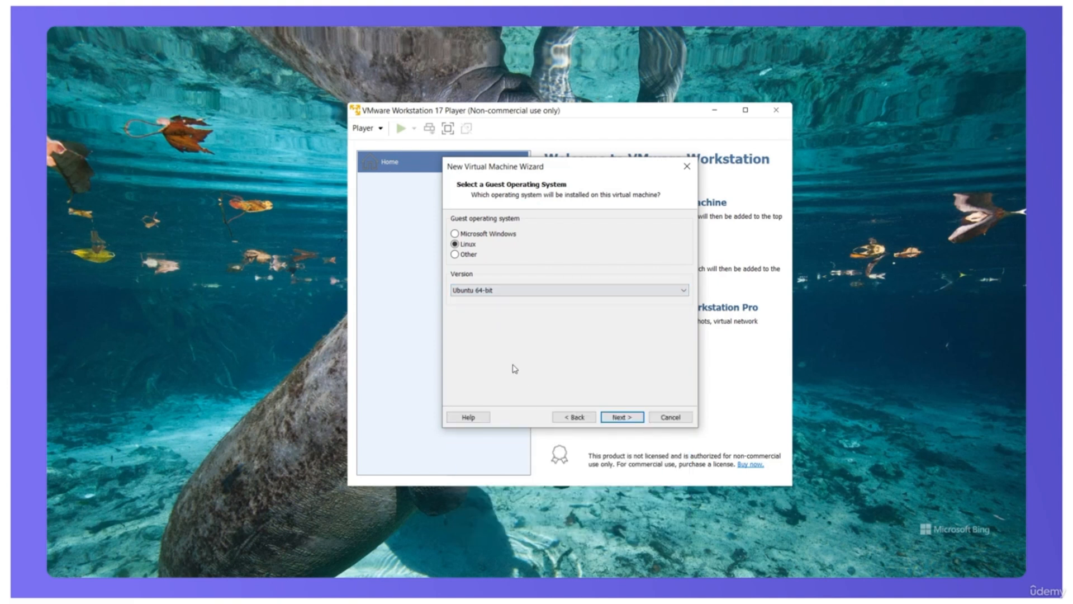
{"action": "left_click", "coordinate": [619, 417]}
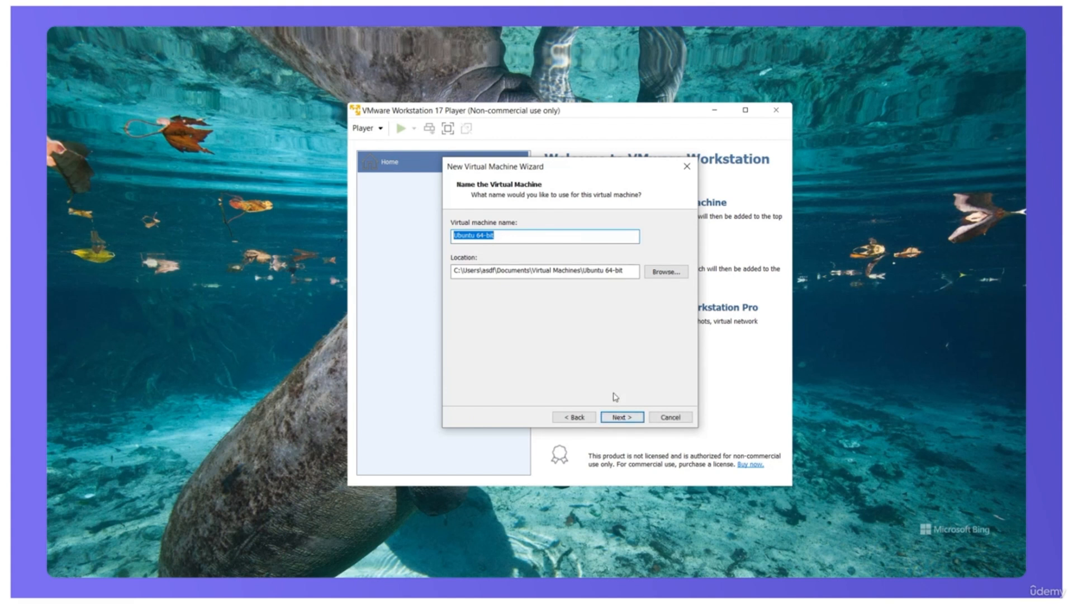
Step: Name the virtual machine Kali
{"action": "left_click", "coordinate": [497, 236]}
{"action": "key", "text": "BackSpace"}
{"action": "key", "text": "BackSpace"}
{"action": "key", "text": "BackSpace"}
{"action": "key", "text": "BackSpace"}
{"action": "key", "text": "BackSpace"}
{"action": "key", "text": "BackSpace"}
{"action": "key", "text": "BackSpace"}
{"action": "key", "text": "BackSpace"}
{"action": "key", "text": "BackSpace"}
{"action": "key", "text": "BackSpace"}
{"action": "key", "text": "BackSpace"}
{"action": "key", "text": "BackSpace"}
{"action": "type", "text": "Kali"}
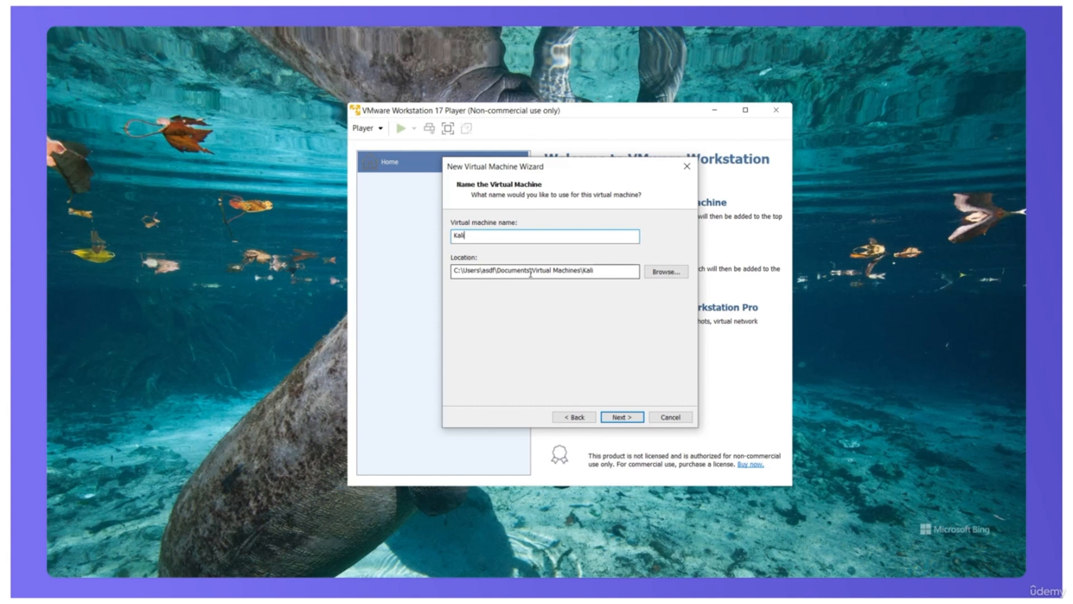
Step: Set the virtual machine's location to the F:\VMs\Kali folder on the PortableSSD drive
{"action": "left_click", "coordinate": [666, 271]}
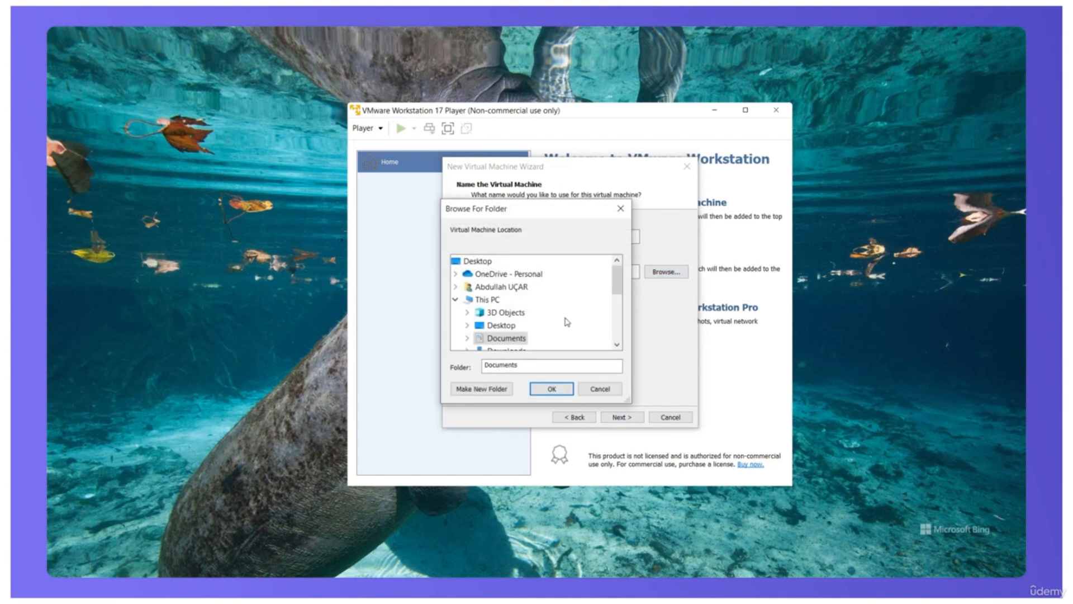
{"action": "scroll", "coordinate": [558, 325], "scroll_direction": "down", "scroll_amount": 3}
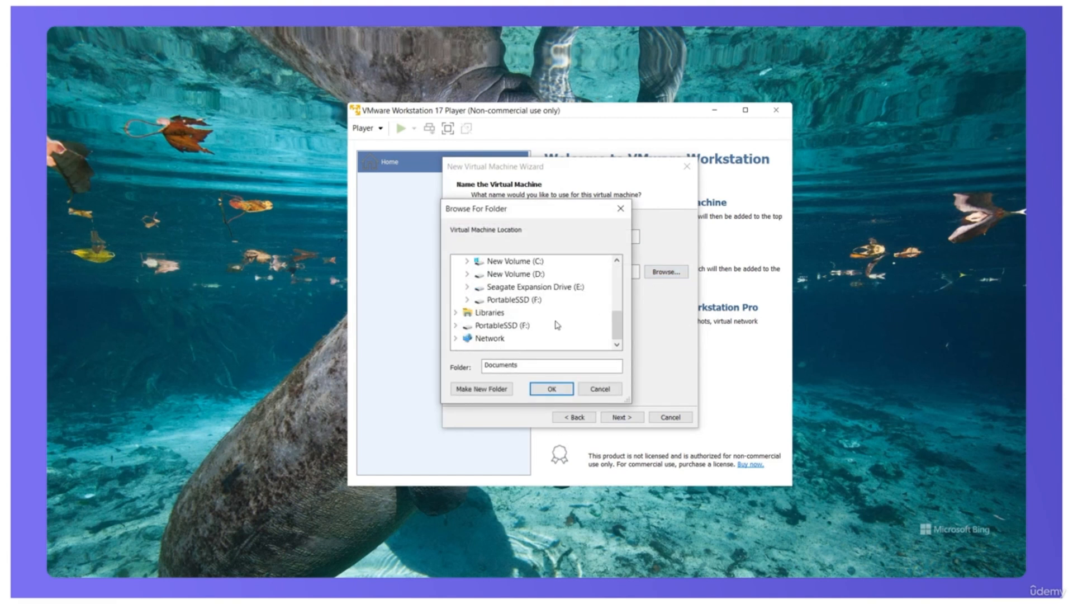
{"action": "left_click", "coordinate": [515, 325]}
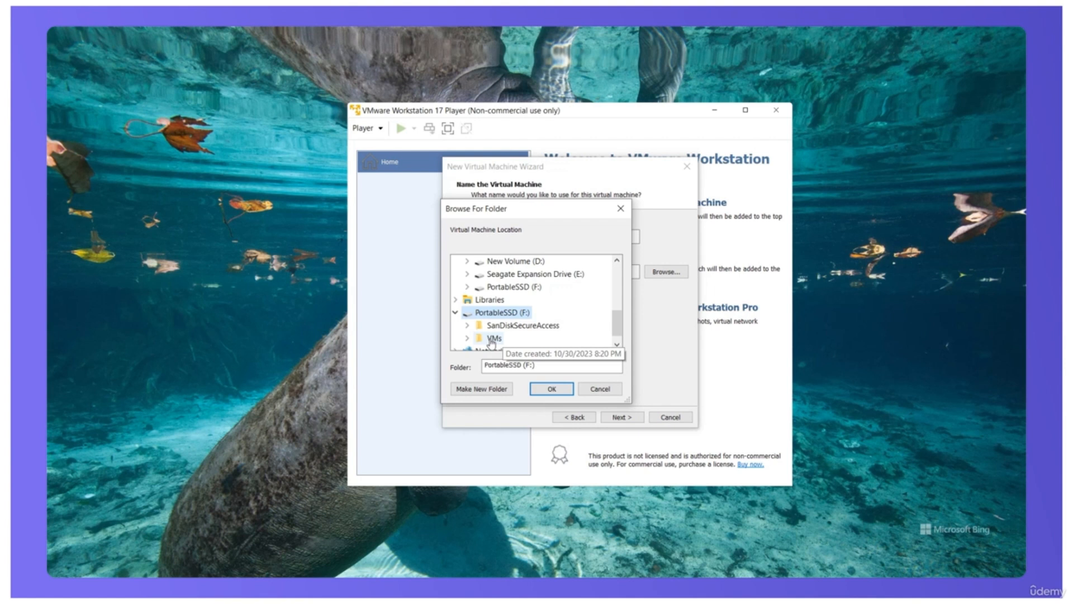
{"action": "double_click", "coordinate": [493, 339]}
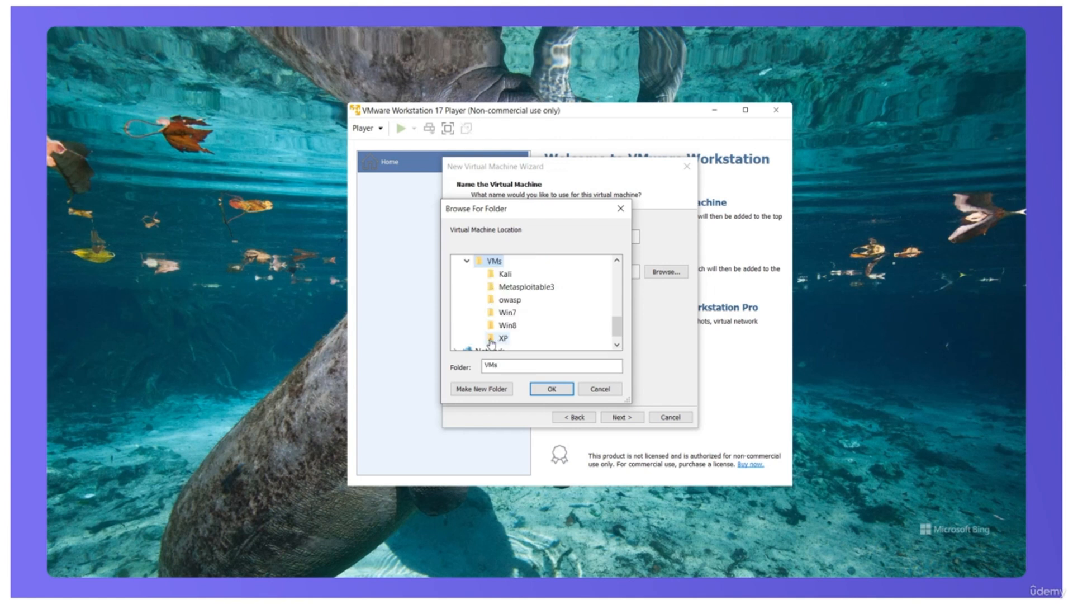
{"action": "left_click", "coordinate": [505, 274]}
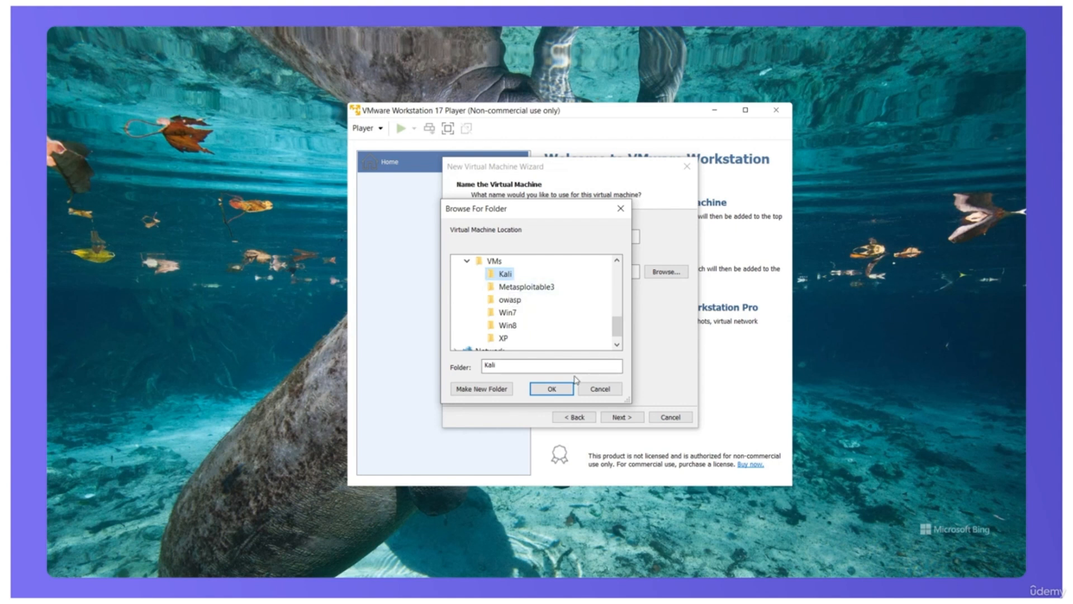
{"action": "left_click", "coordinate": [552, 389]}
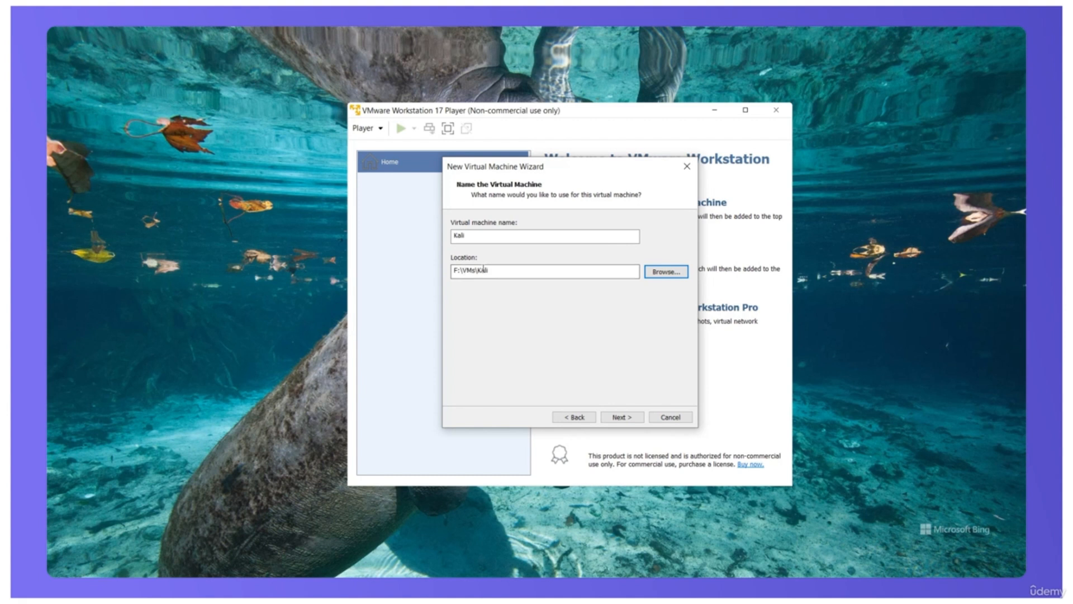
Step: Accept a 20 GB virtual disk split into multiple files and finish creating the virtual machine
{"action": "left_click", "coordinate": [613, 418]}
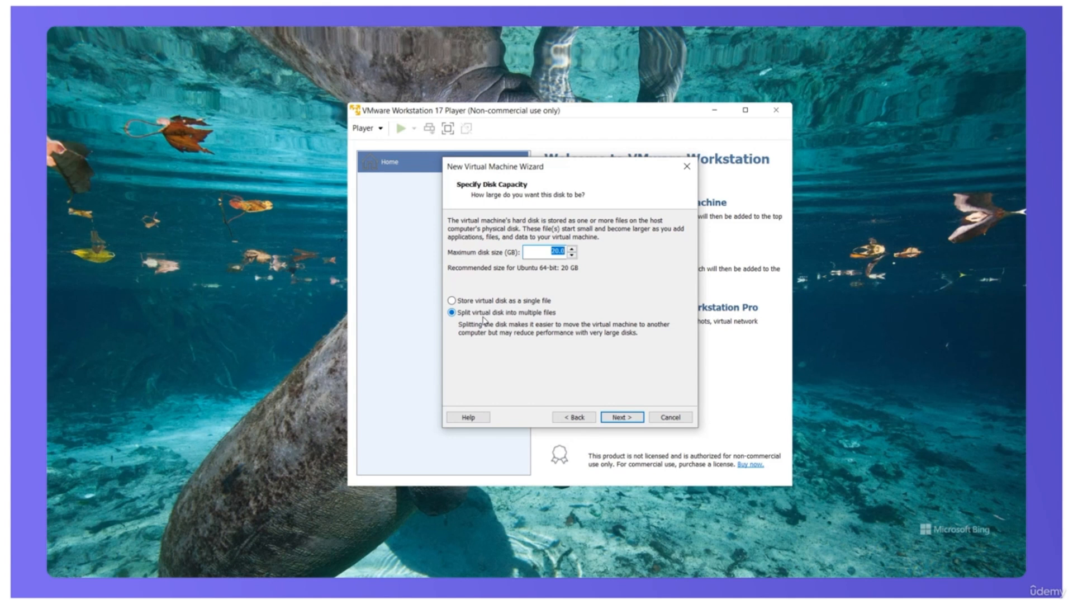
{"action": "left_click", "coordinate": [622, 416]}
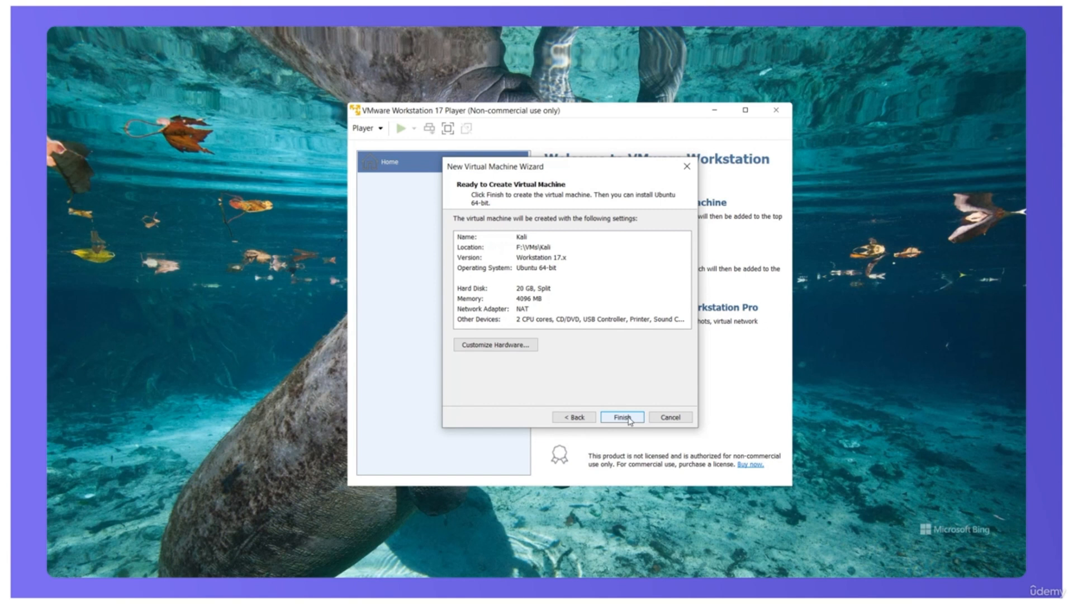
{"action": "left_click", "coordinate": [627, 418]}
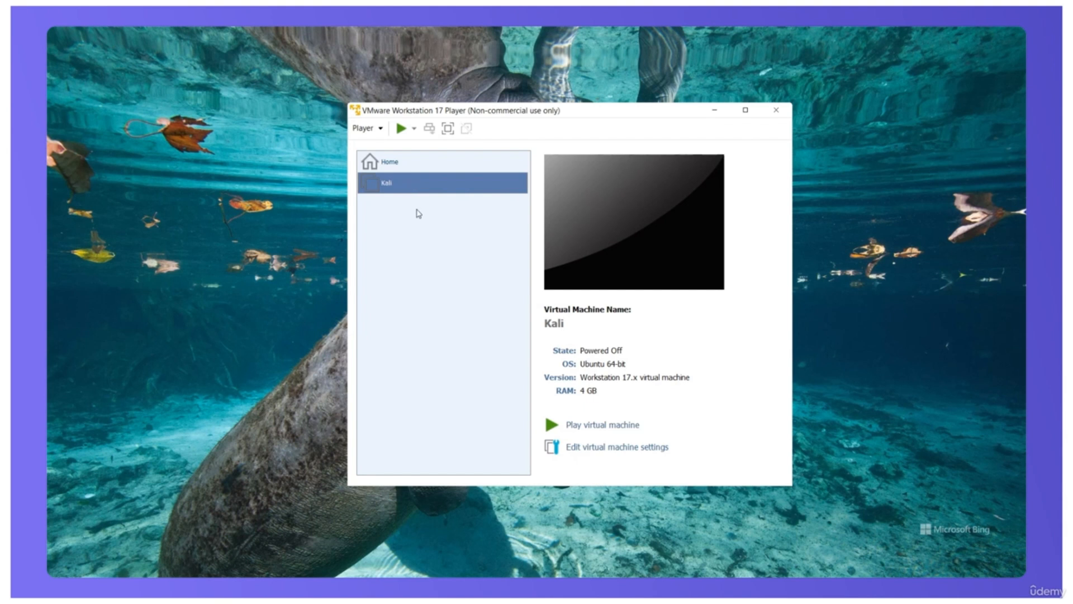
Step: Power on the Kali virtual machine and start the Graphical install from the installer menu
{"action": "left_click", "coordinate": [603, 424]}
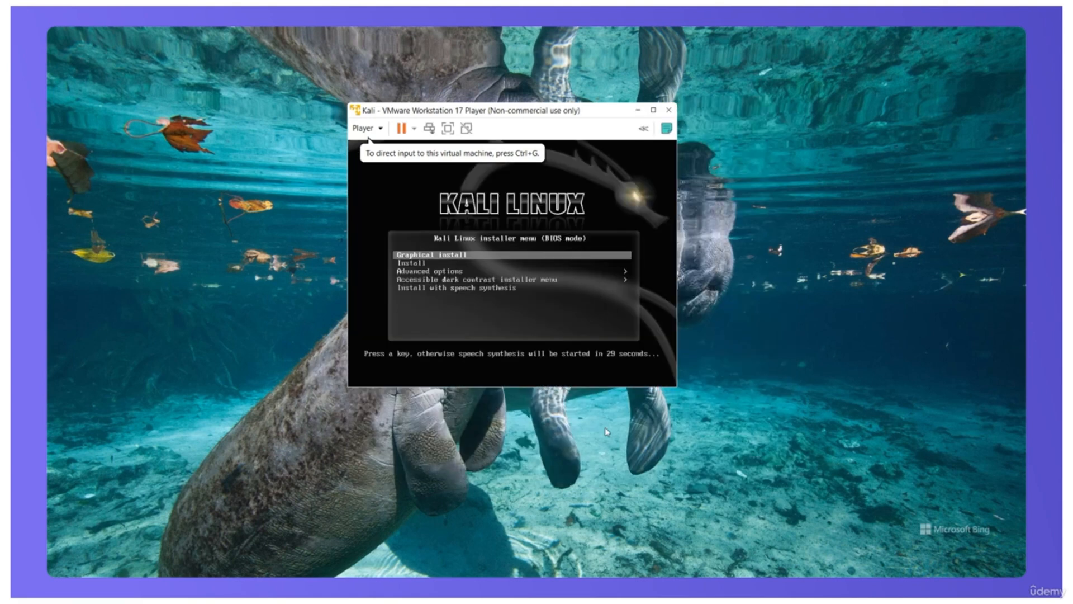
{"action": "left_click", "coordinate": [558, 272]}
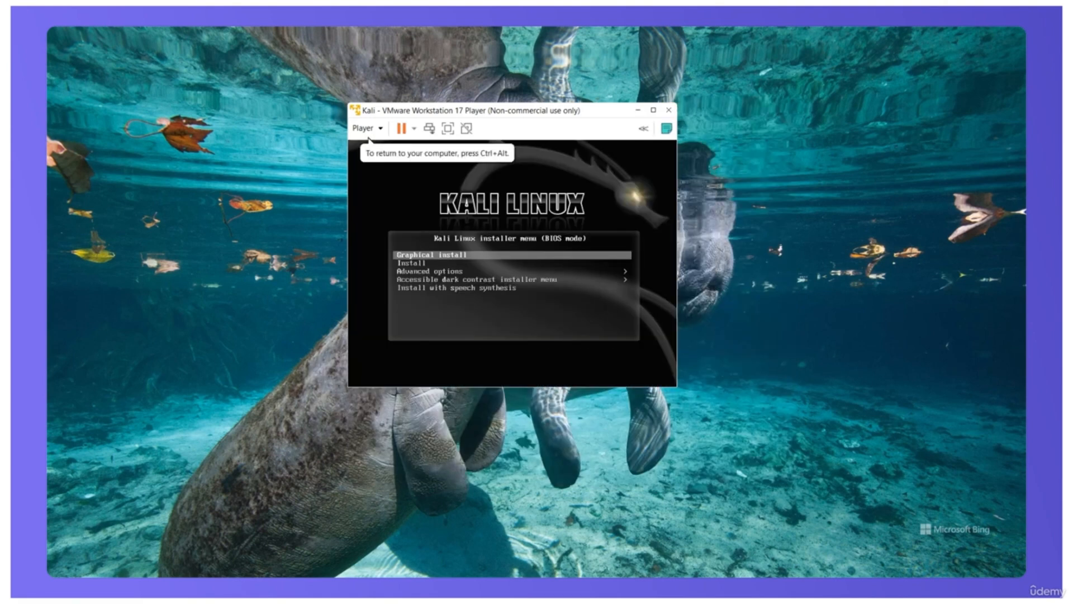
{"action": "key", "text": "Return"}
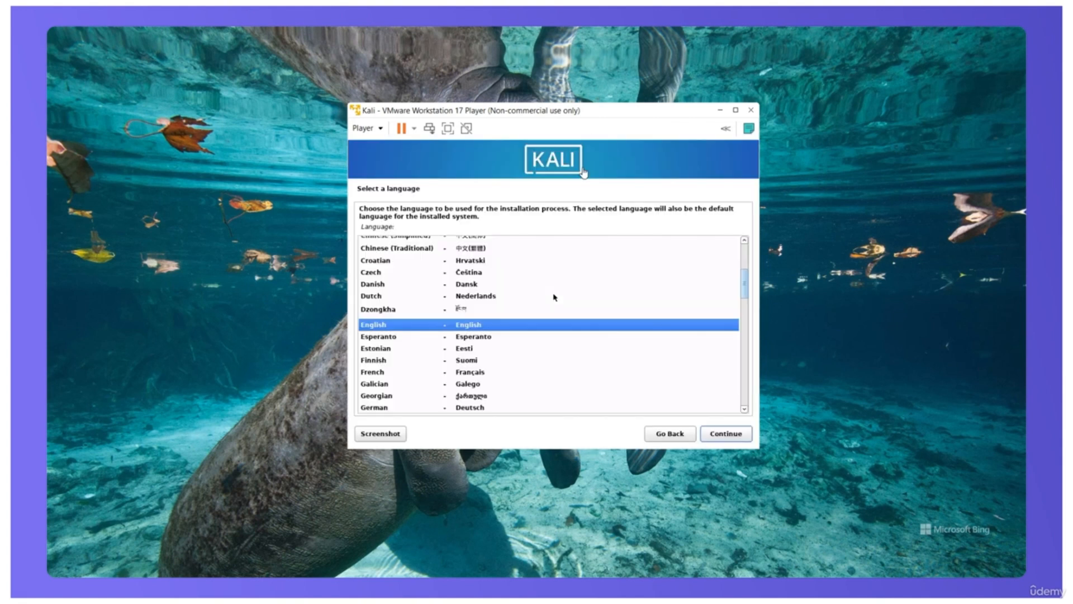
Step: Accept English as the language, United States as the location and American English as the keymap
{"action": "left_click", "coordinate": [728, 434]}
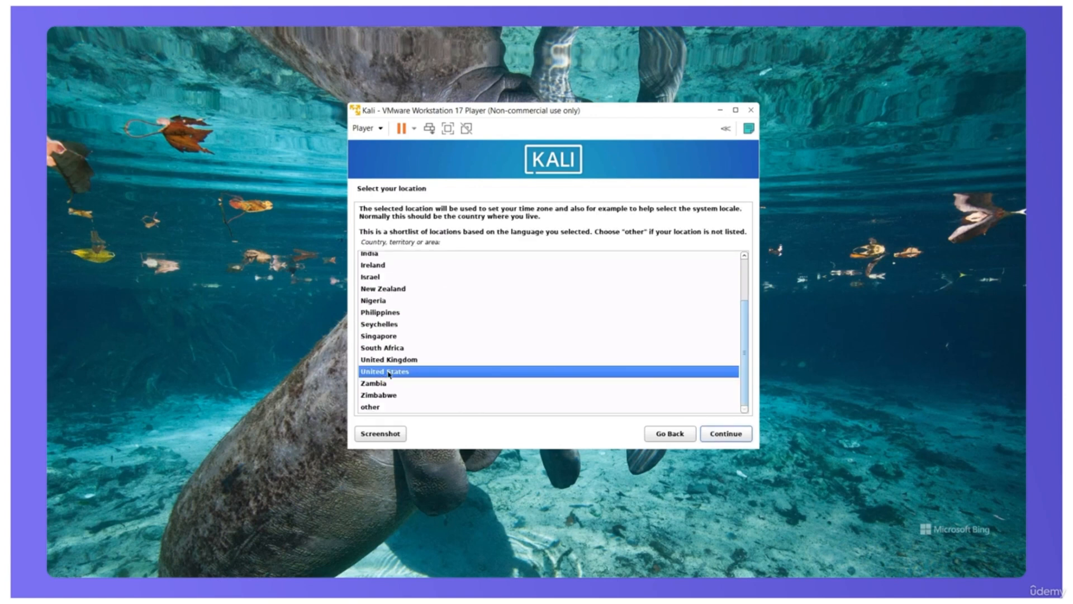
{"action": "left_click", "coordinate": [725, 433]}
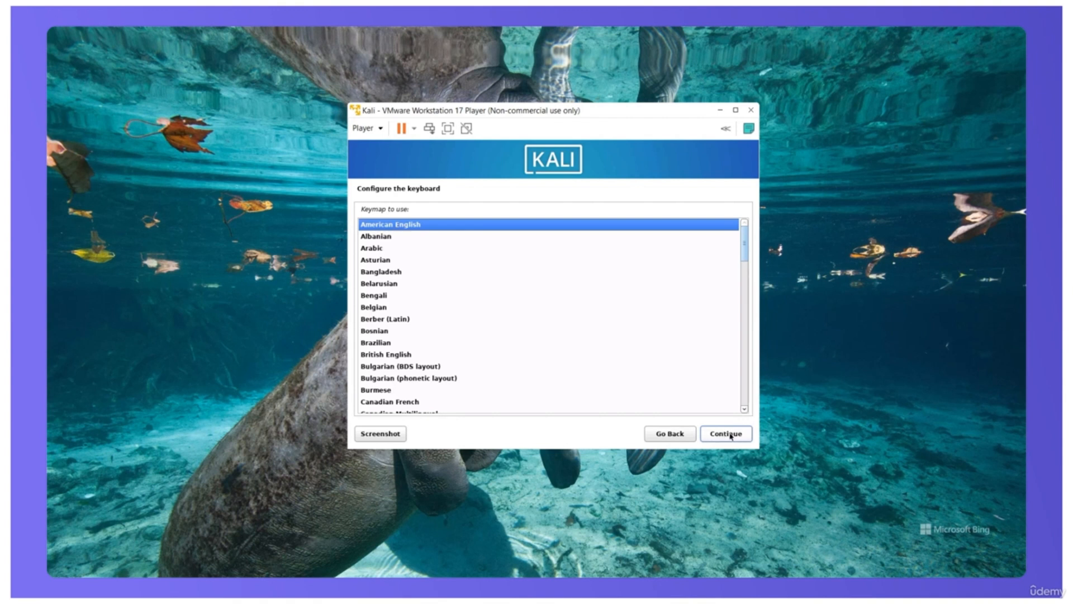
{"action": "left_click", "coordinate": [730, 434]}
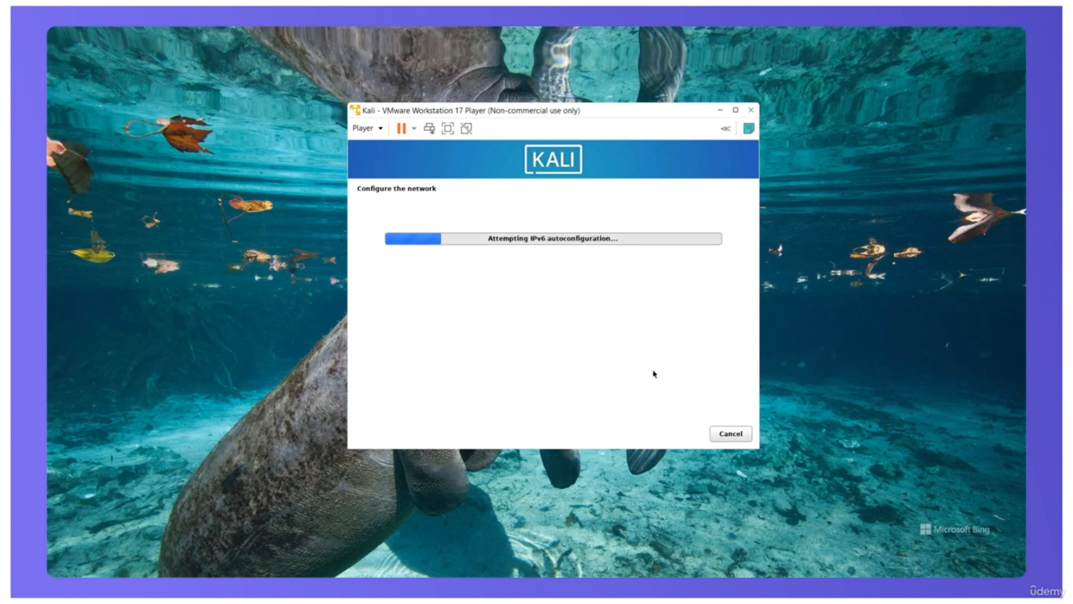
Step: Set the system's hostname to kali and leave the domain name empty
{"action": "type", "text": "kal"}
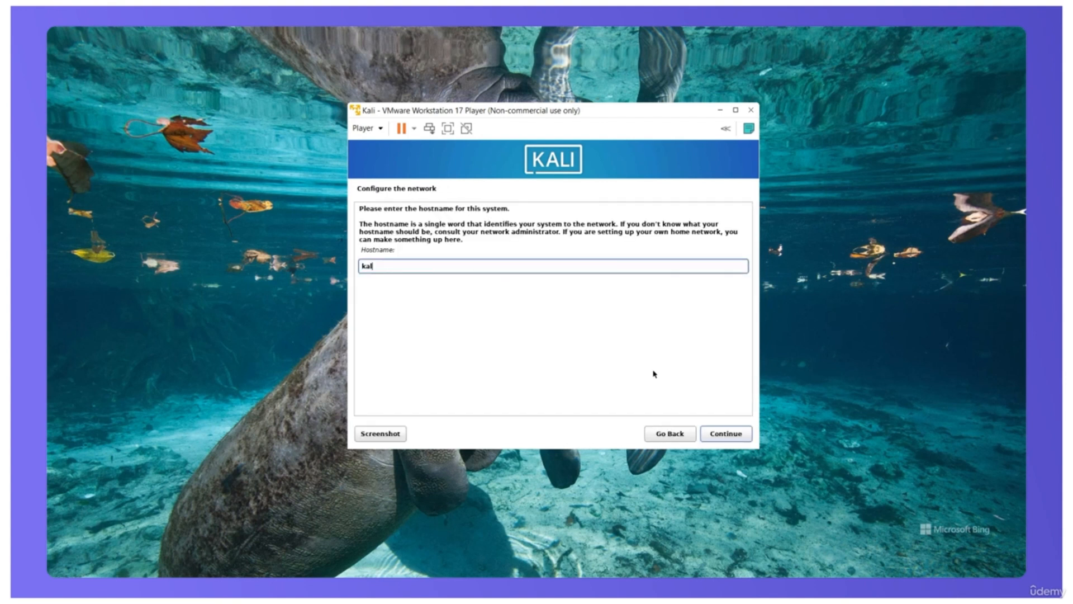
{"action": "type", "text": "i"}
{"action": "left_click", "coordinate": [736, 436]}
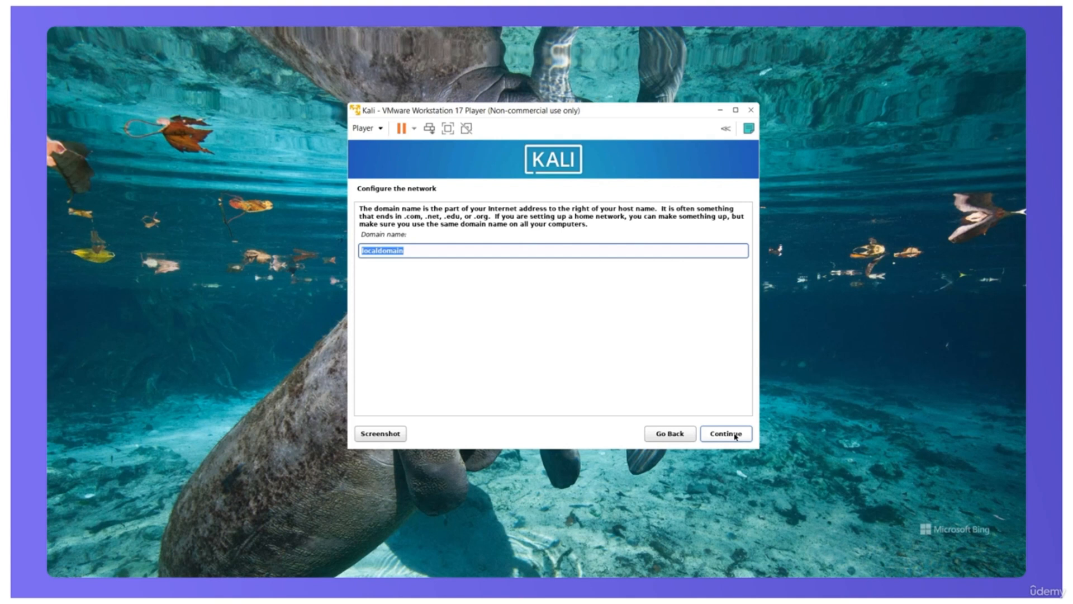
{"action": "key", "text": "BackSpace"}
{"action": "left_click", "coordinate": [735, 437]}
Step: Create the new user account with kali as both full name and username
{"action": "type", "text": "kali"}
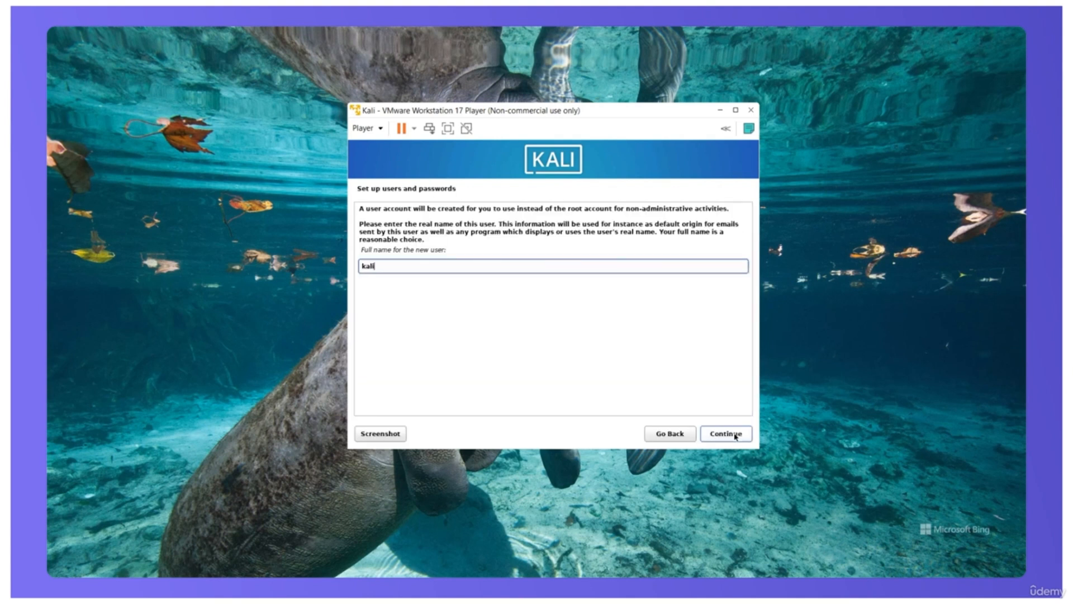
{"action": "left_click", "coordinate": [737, 437]}
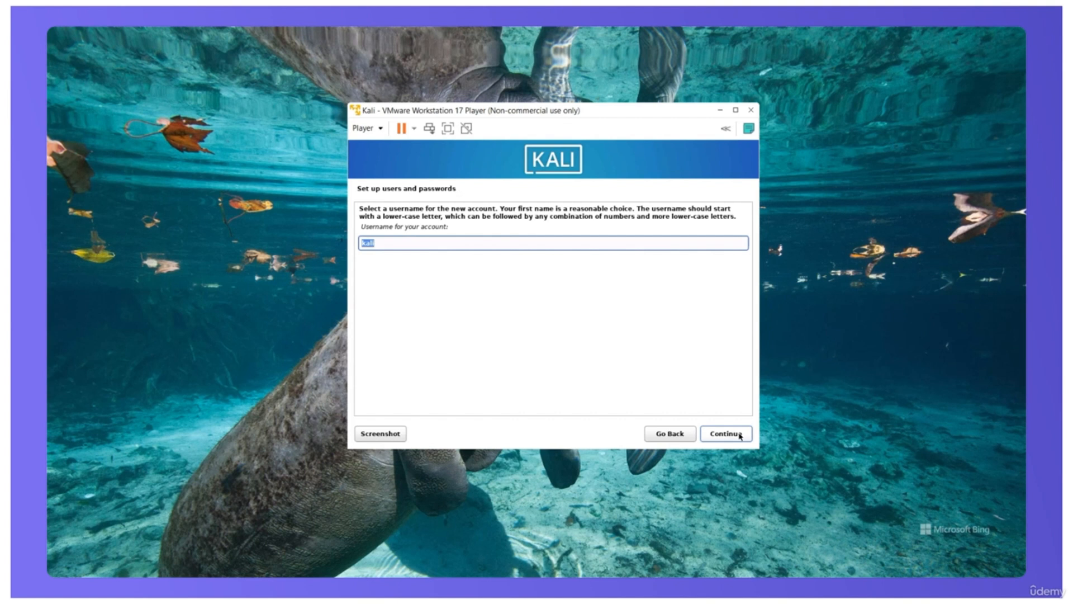
{"action": "left_click", "coordinate": [726, 434]}
Step: Enter the new user's password and its verification, show both in clear and submit them
{"action": "type", "text": "password"}
{"action": "key", "text": "Tab"}
{"action": "type", "text": "passw"}
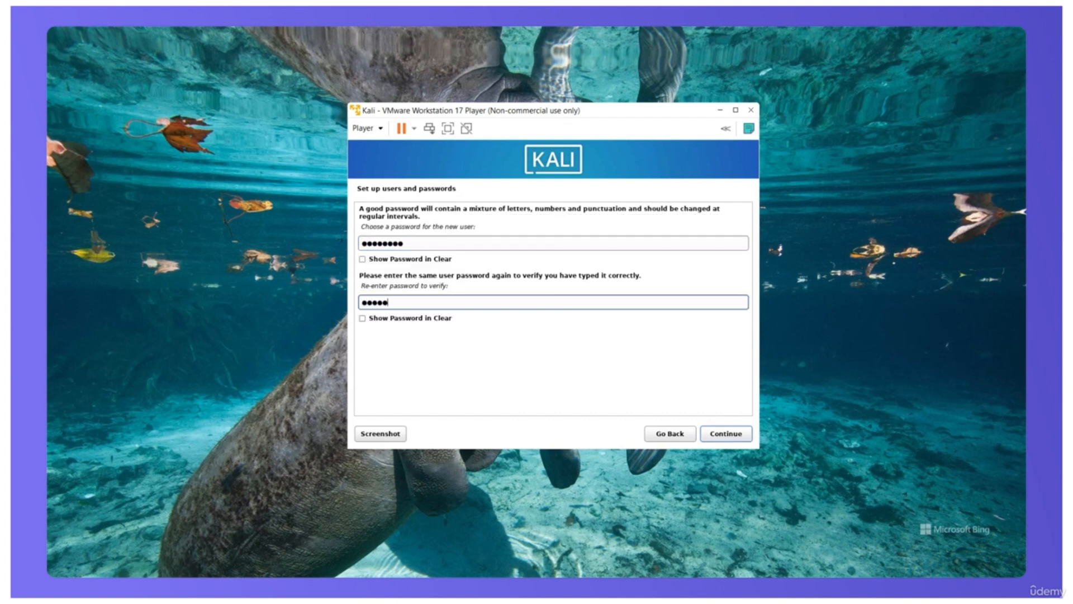
{"action": "type", "text": "0rd"}
{"action": "left_click", "coordinate": [362, 259]}
{"action": "left_click", "coordinate": [362, 318]}
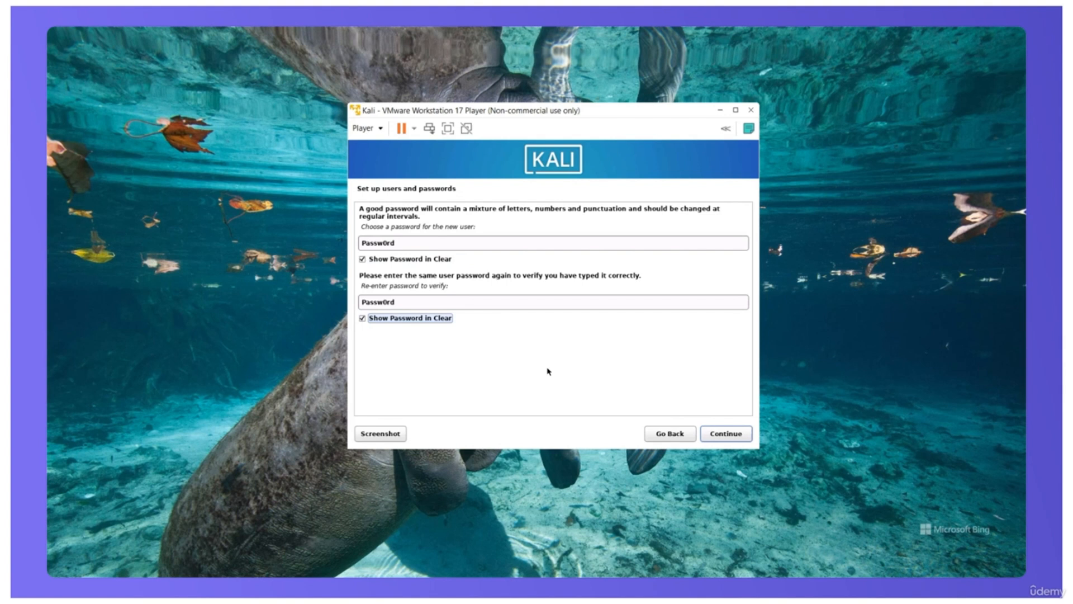
{"action": "left_click", "coordinate": [721, 436]}
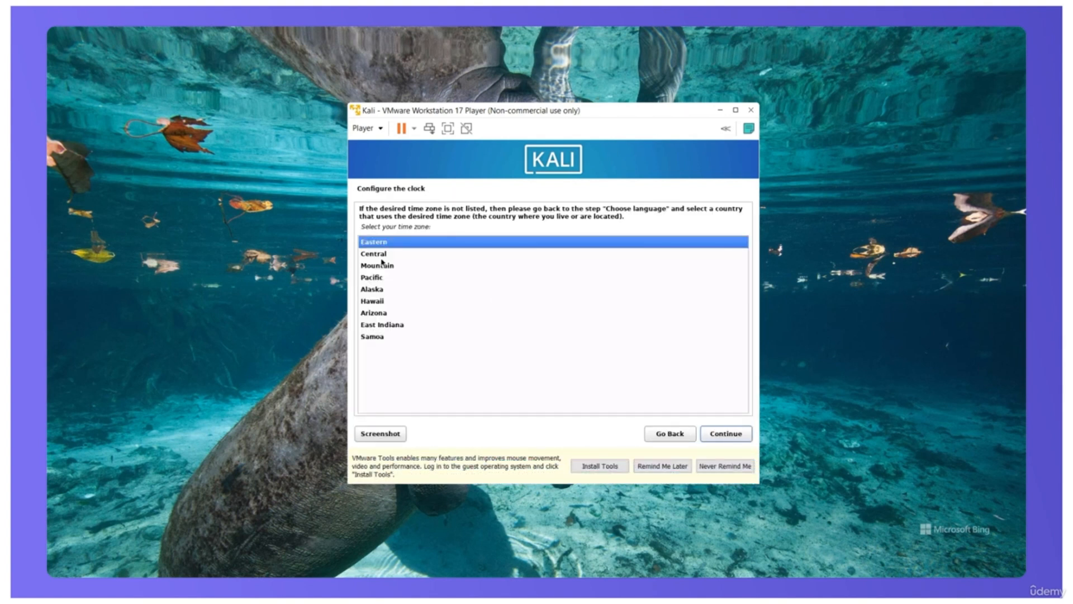
Step: Accept the Central time zone and set up guided partitioning of the entire sda disk with all files in one partition
{"action": "left_click", "coordinate": [741, 439]}
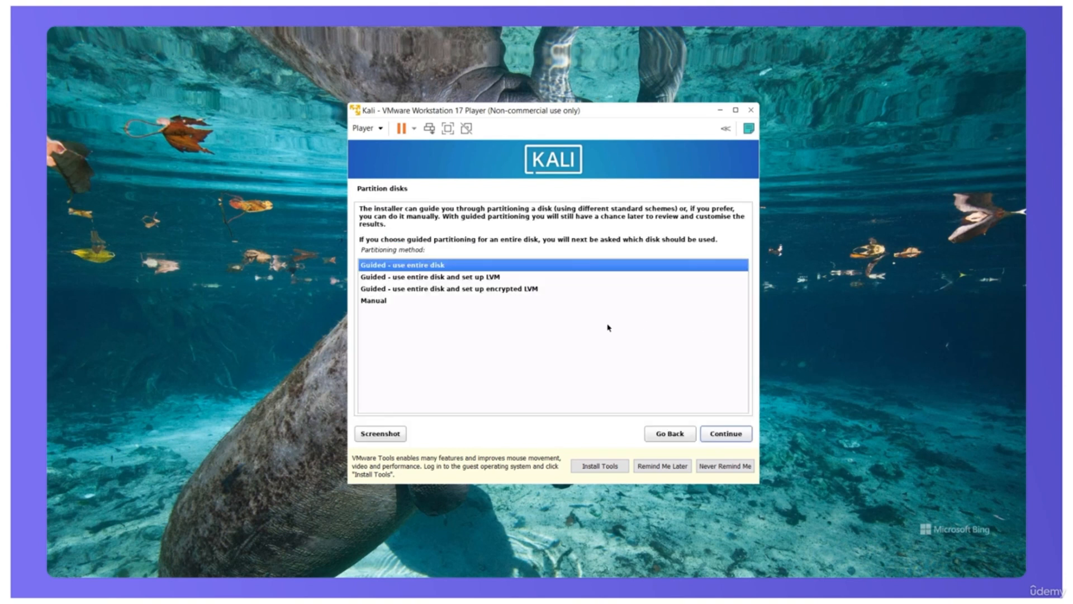
{"action": "left_click", "coordinate": [728, 434]}
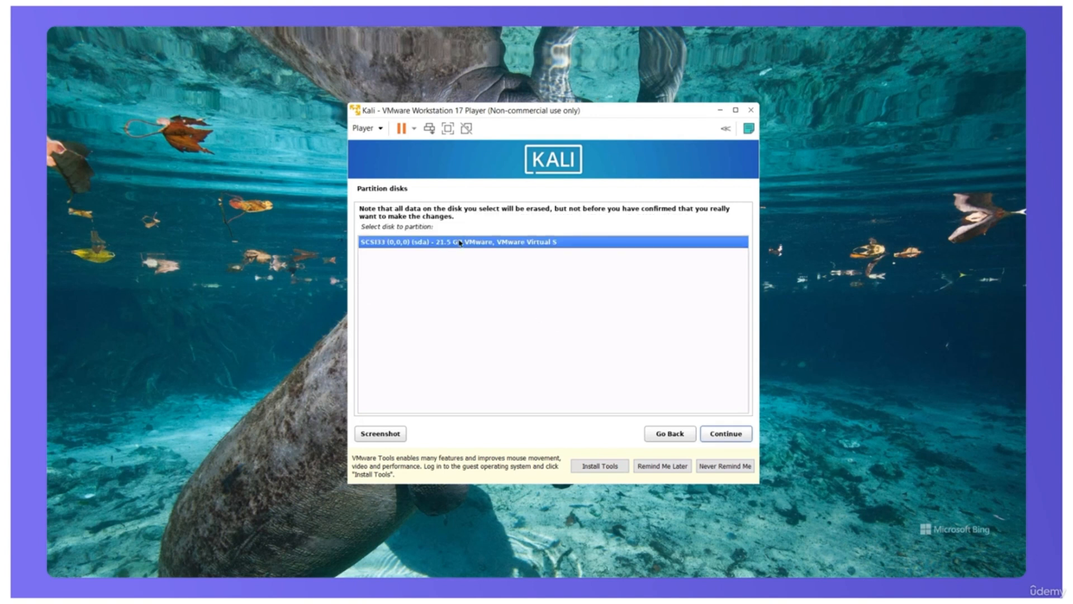
{"action": "left_click", "coordinate": [723, 439]}
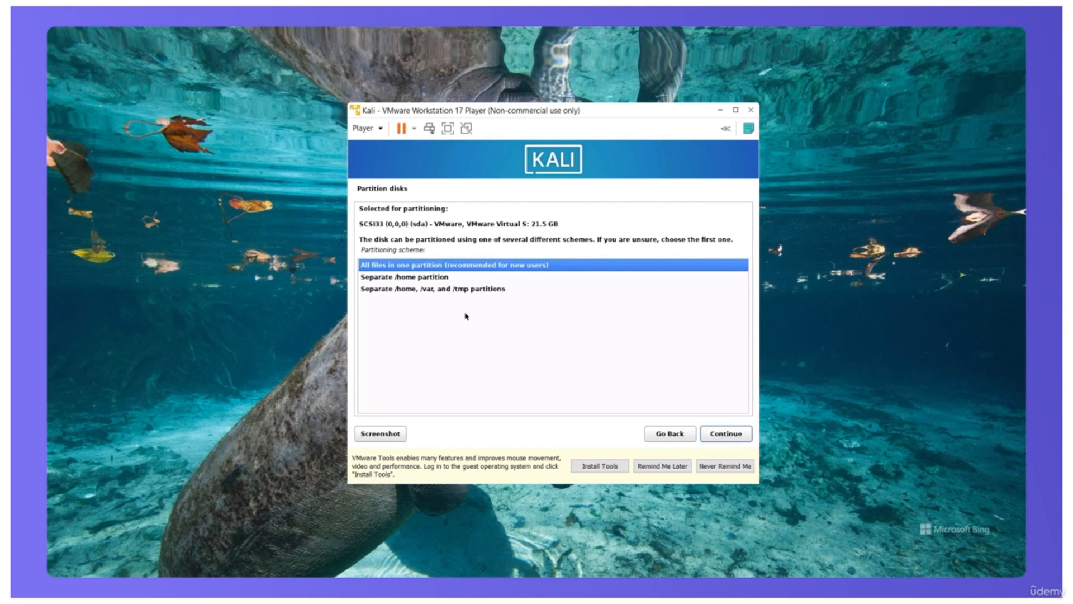
{"action": "left_click", "coordinate": [735, 439]}
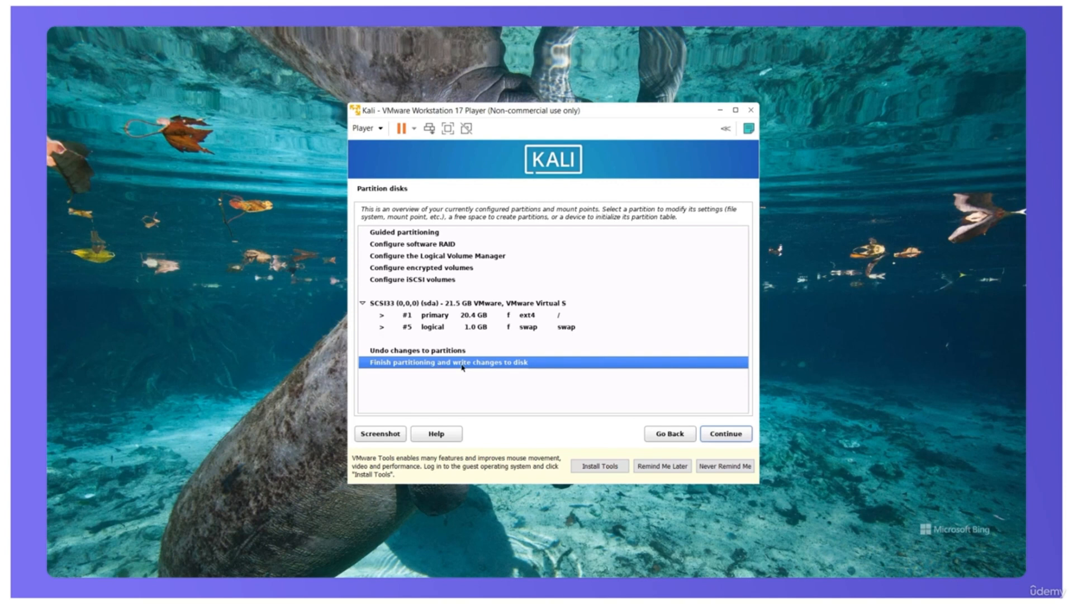
Step: Finish partitioning and confirm writing the changes to the disk
{"action": "left_click", "coordinate": [731, 436]}
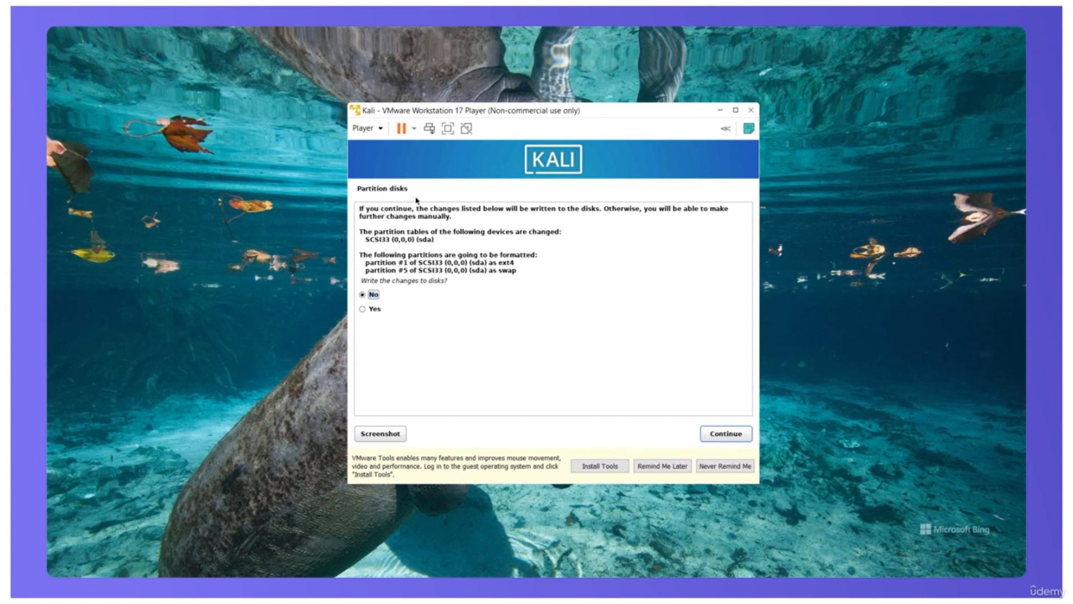
{"action": "left_click", "coordinate": [363, 309]}
{"action": "left_click", "coordinate": [723, 435]}
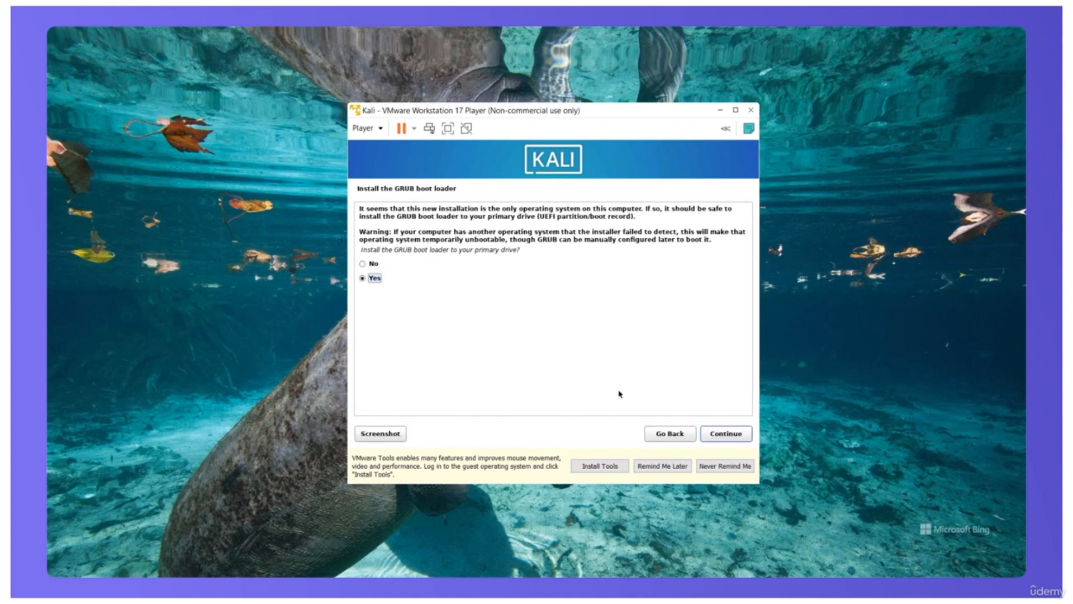
Step: Install the GRUB boot loader to the primary drive on /dev/sda and finish the installation
{"action": "left_click", "coordinate": [725, 435]}
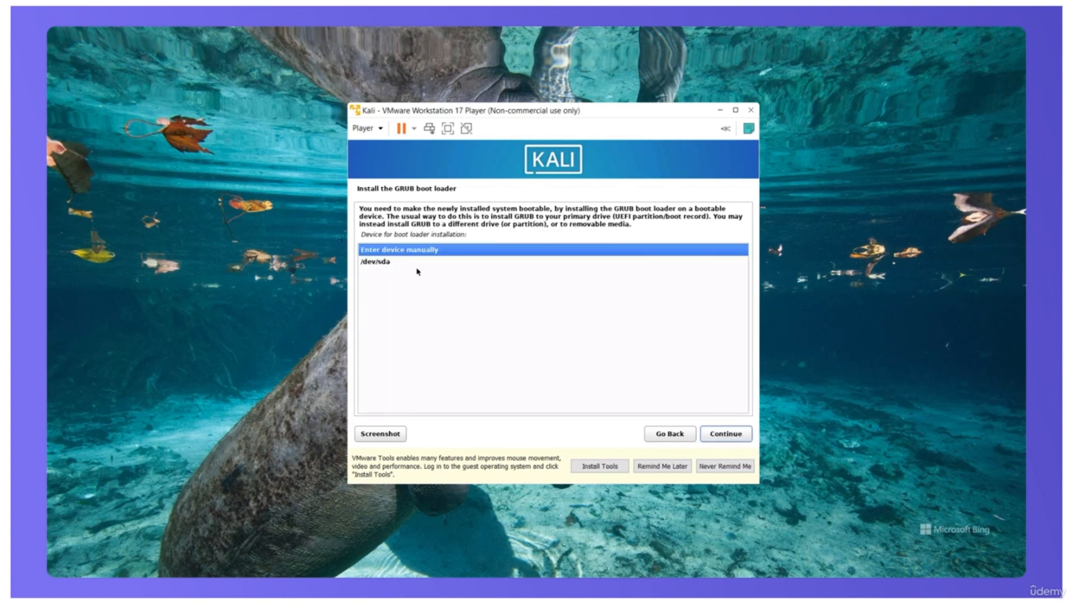
{"action": "left_click", "coordinate": [381, 265]}
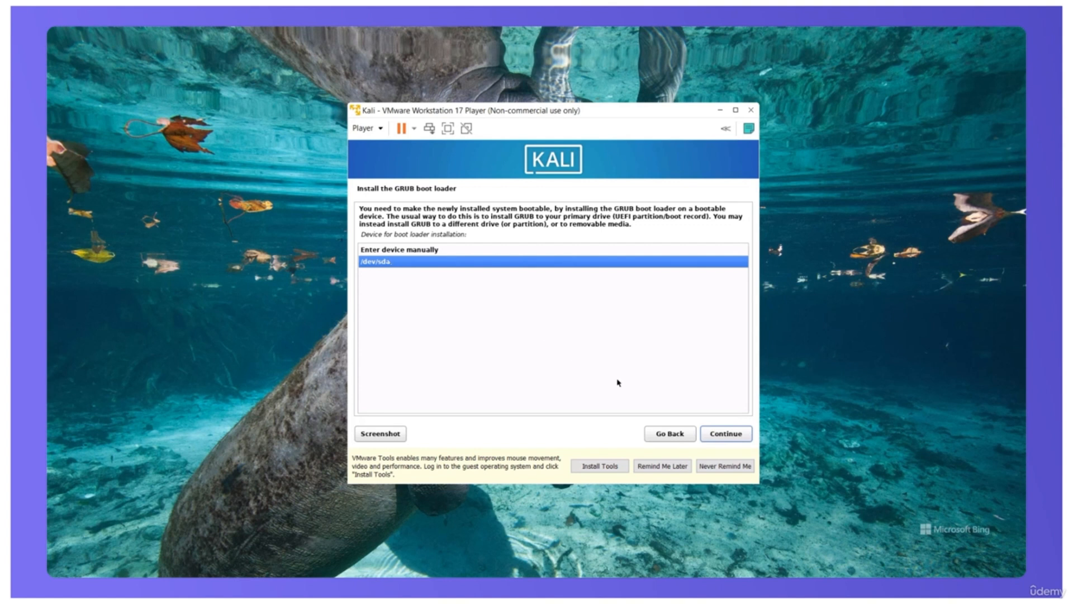
{"action": "left_click", "coordinate": [721, 435]}
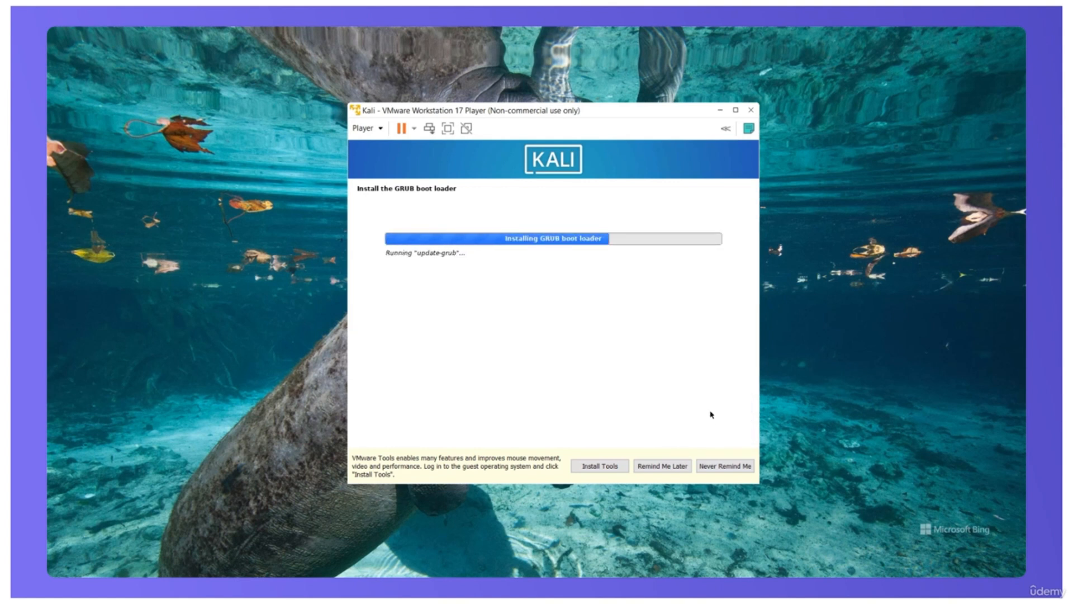
{"action": "left_click", "coordinate": [725, 434]}
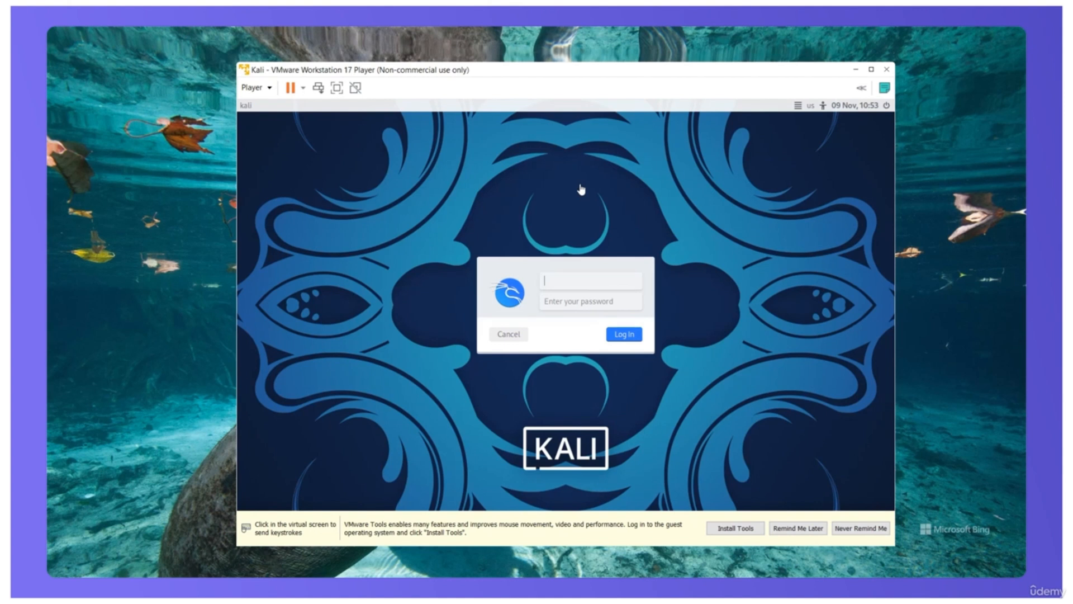
Step: Log in to the newly installed Kali system with the username kali and the account password
{"action": "left_click", "coordinate": [581, 190]}
{"action": "type", "text": "kali"}
{"action": "key", "text": "Tab"}
{"action": "type", "text": "kali"}
{"action": "key", "text": "Return"}
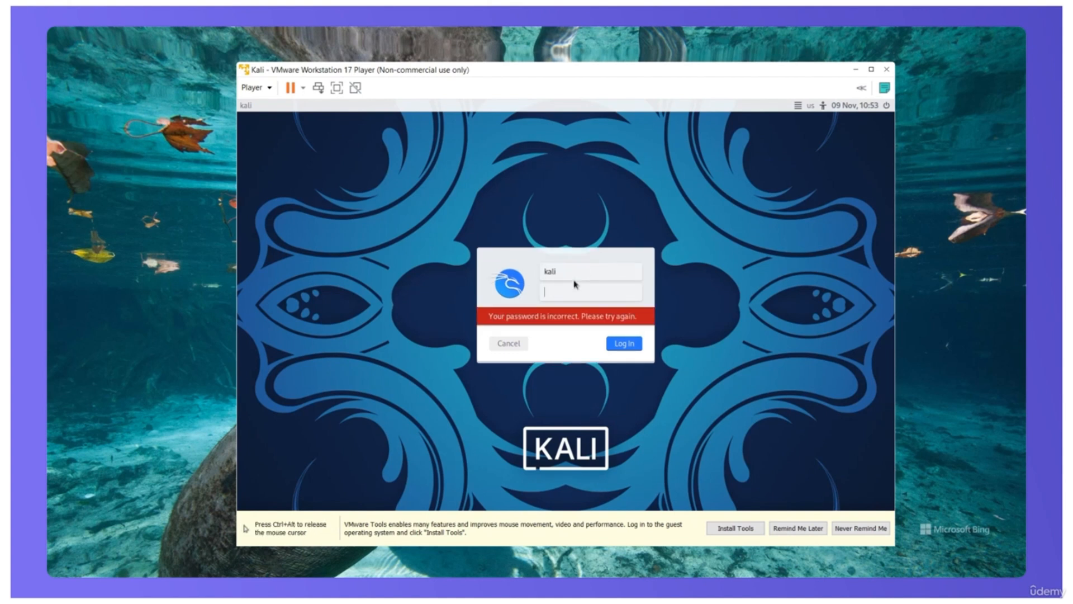
{"action": "type", "text": "kali"}
{"action": "key", "text": "Return"}
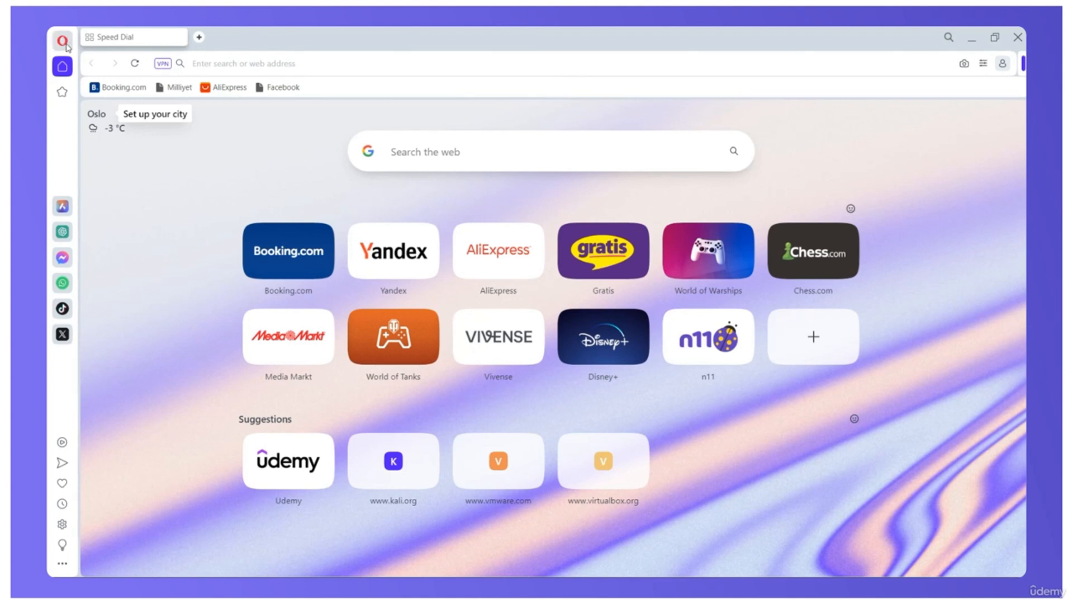
Step: Switch to the Opera browser, search the web for kali linux and open the Download / Get Kali result
{"action": "left_click", "coordinate": [429, 156]}
{"action": "type", "text": "kali lin"}
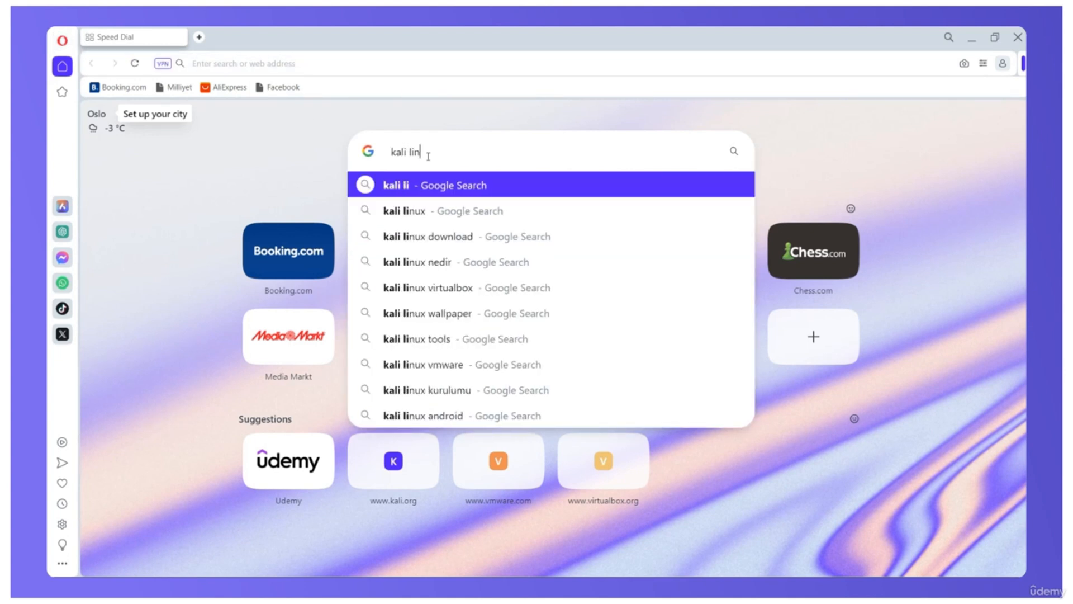
{"action": "type", "text": "ux"}
{"action": "key", "text": "Return"}
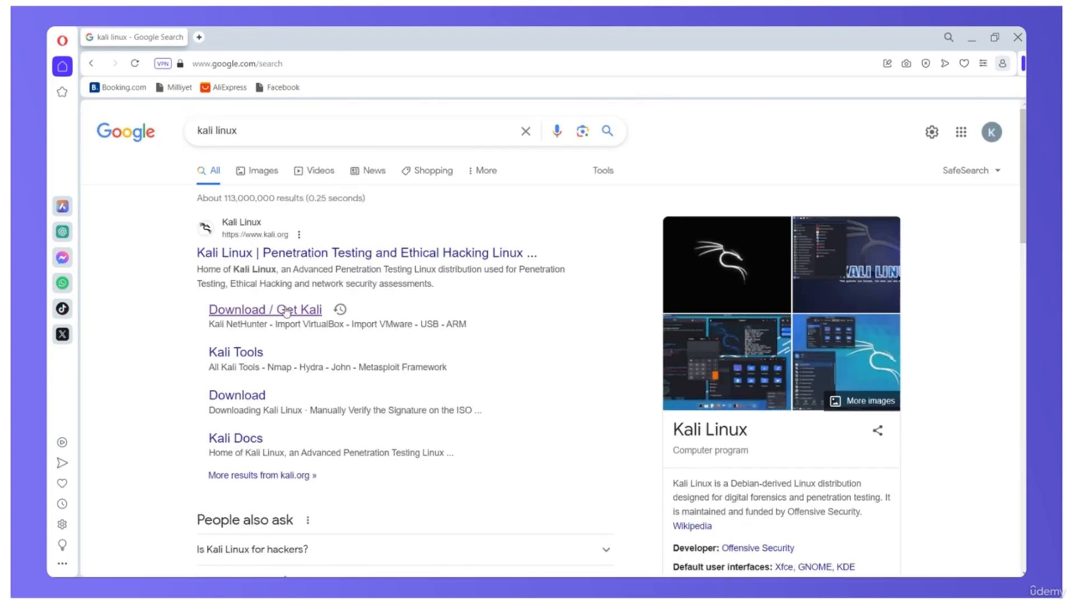
{"action": "left_click", "coordinate": [287, 310]}
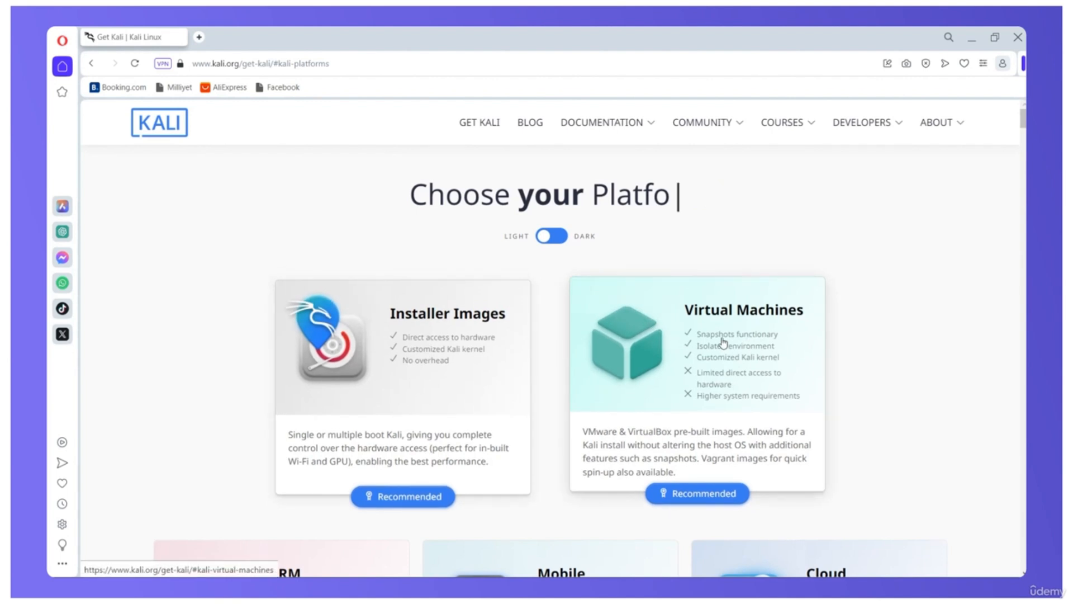
Step: Download the recommended 64-bit VMware image from Kali's pre-built virtual machines
{"action": "left_click", "coordinate": [681, 358]}
{"action": "scroll", "coordinate": [680, 357], "scroll_direction": "down", "scroll_amount": 3}
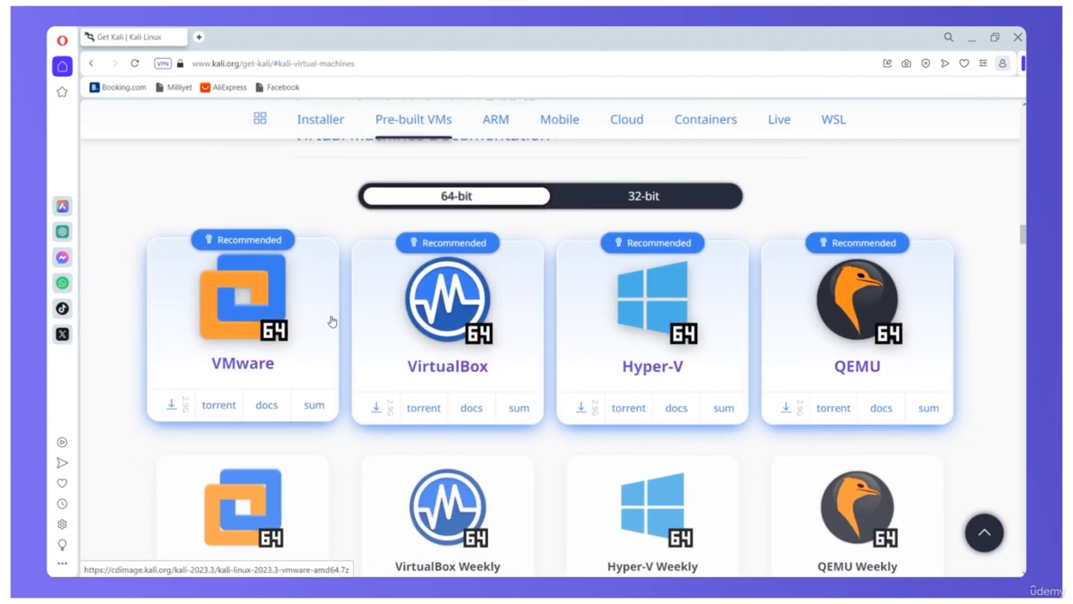
{"action": "left_click", "coordinate": [241, 325]}
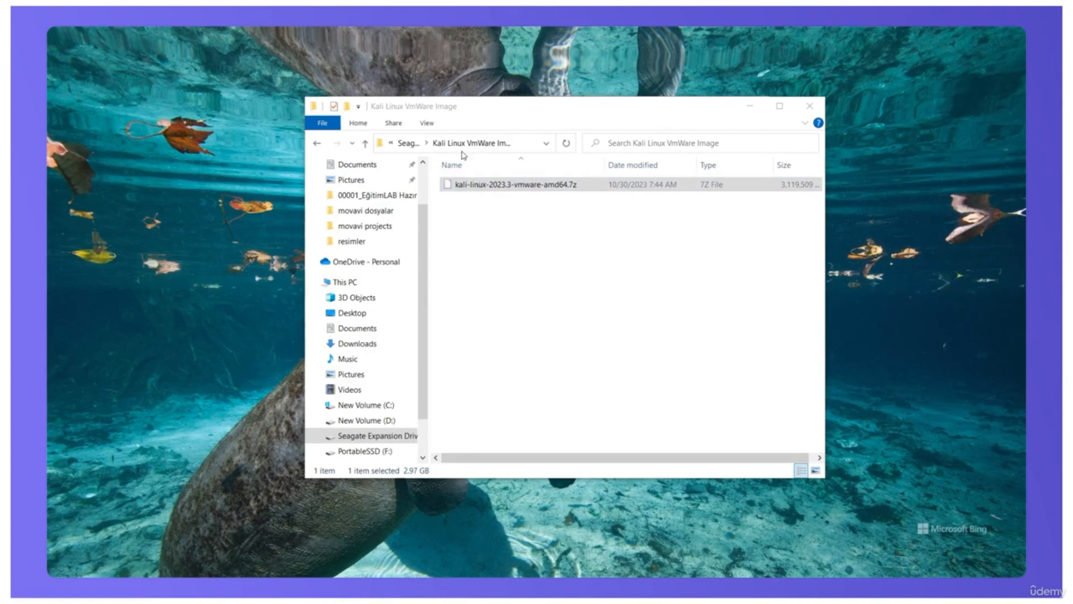
Step: Extract the archive kali-linux-2023.3-vmware-amd64.7z into its current folder with 7-Zip
{"action": "left_click", "coordinate": [517, 184]}
{"action": "right_click", "coordinate": [517, 184]}
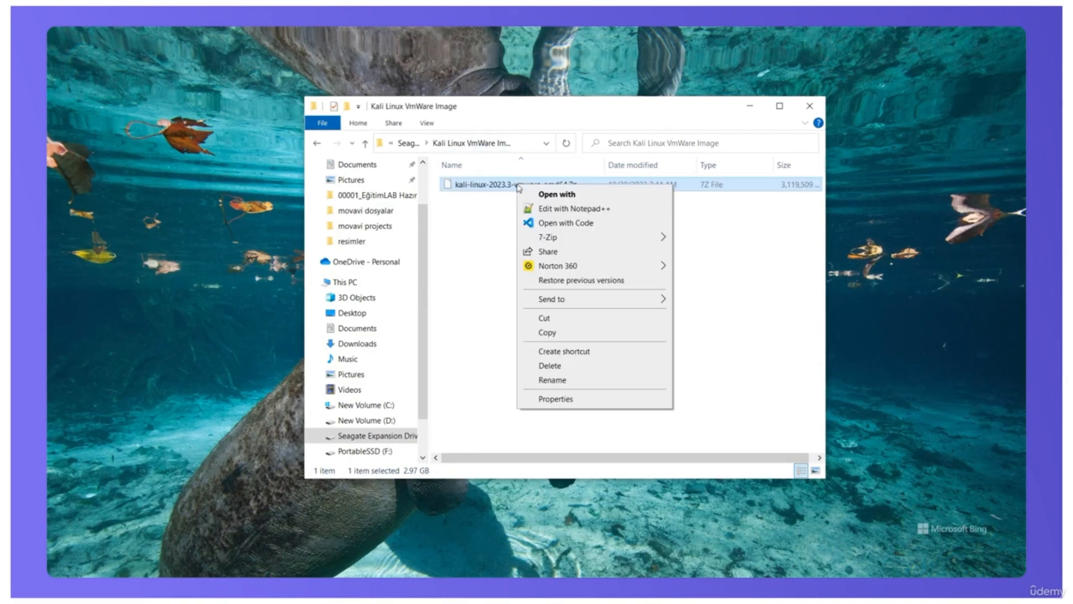
{"action": "mouse_move", "coordinate": [648, 241]}
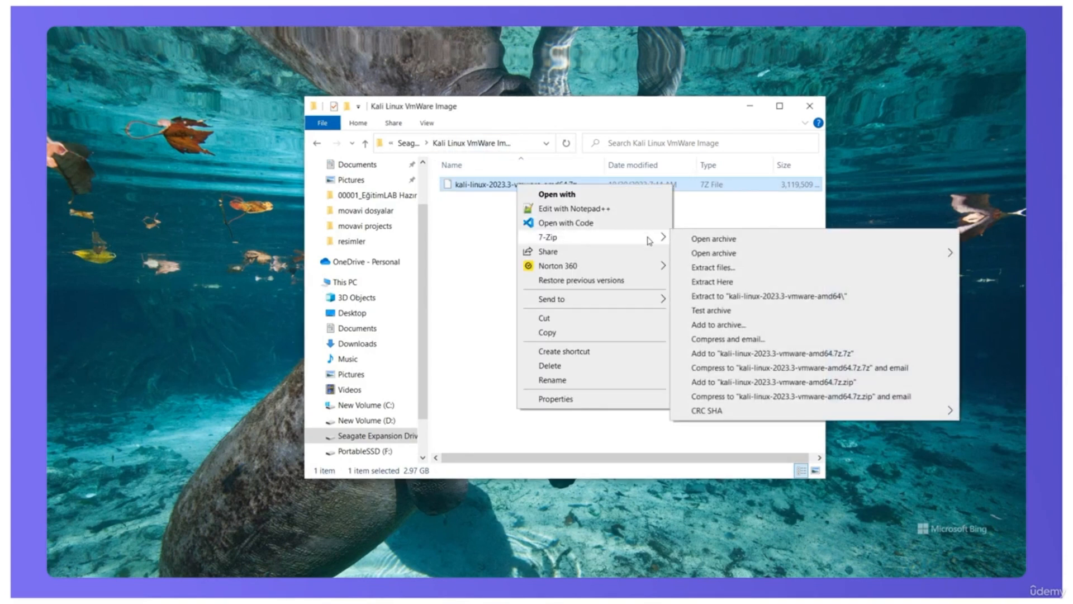
{"action": "left_click", "coordinate": [720, 286]}
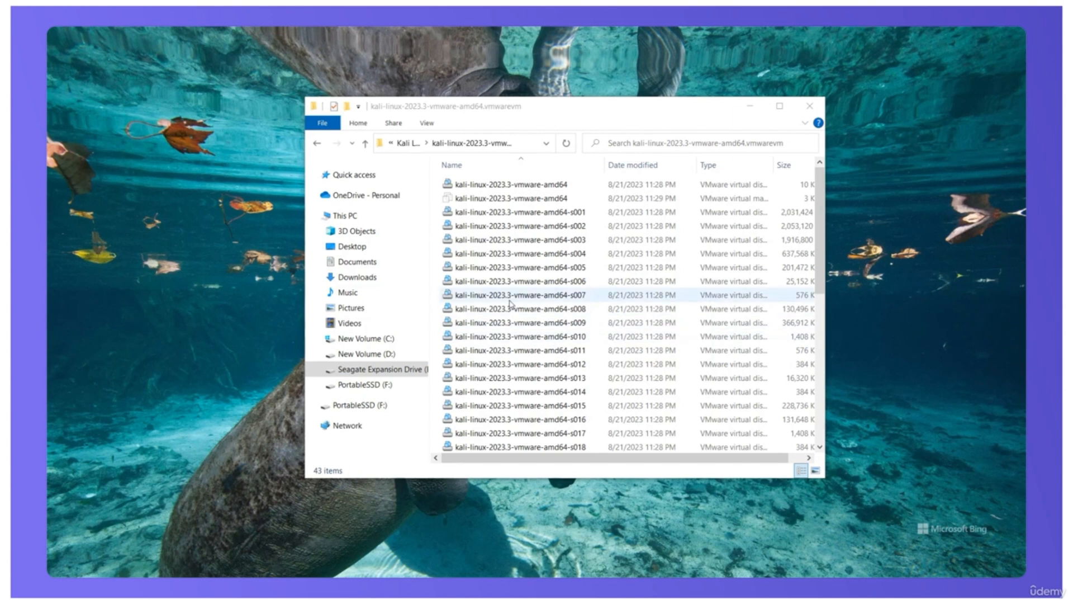
Step: Copy all files of the extracted kali-linux-2023.3-vmware-amd64.vmwarevm folder into VMs\Kali on the PortableSSD (F:) drive
{"action": "left_click", "coordinate": [510, 299]}
{"action": "key", "text": "ctrl+a"}
{"action": "right_click", "coordinate": [511, 301]}
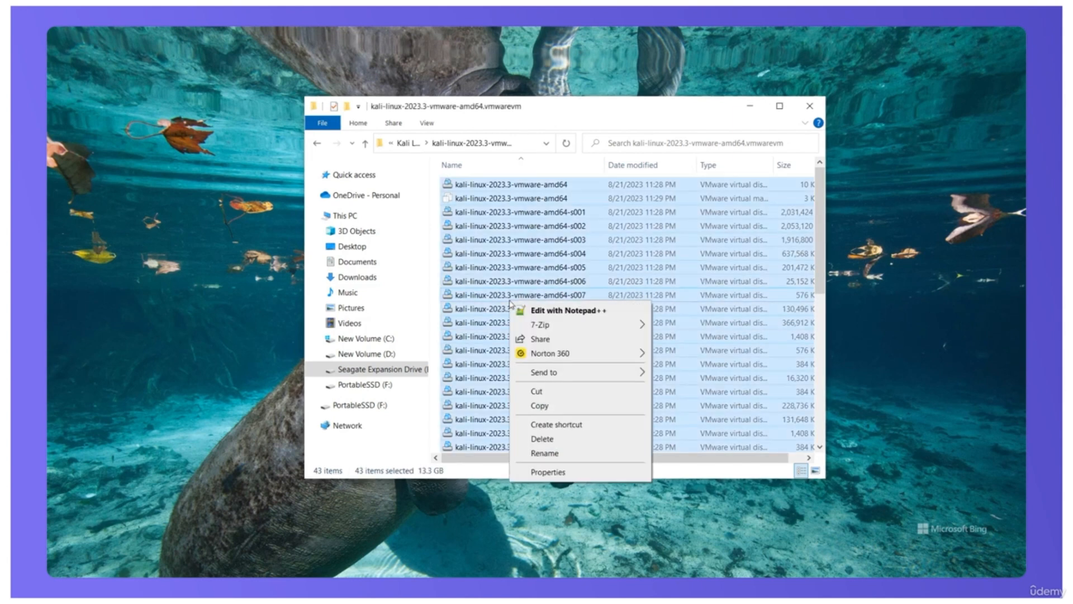
{"action": "left_click", "coordinate": [561, 410]}
{"action": "left_click", "coordinate": [363, 406]}
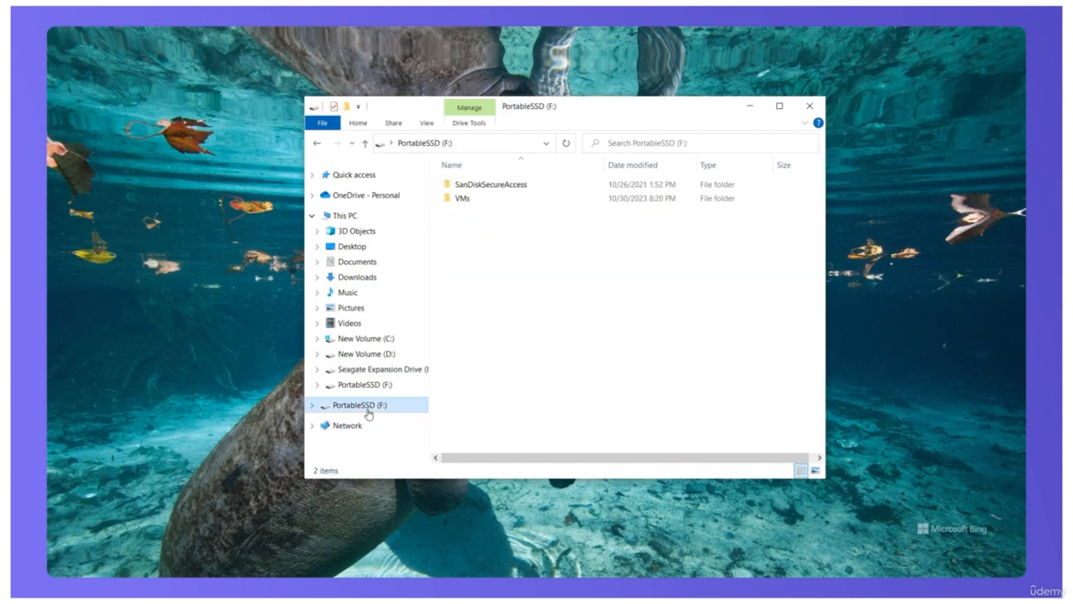
{"action": "double_click", "coordinate": [468, 205]}
{"action": "double_click", "coordinate": [467, 185]}
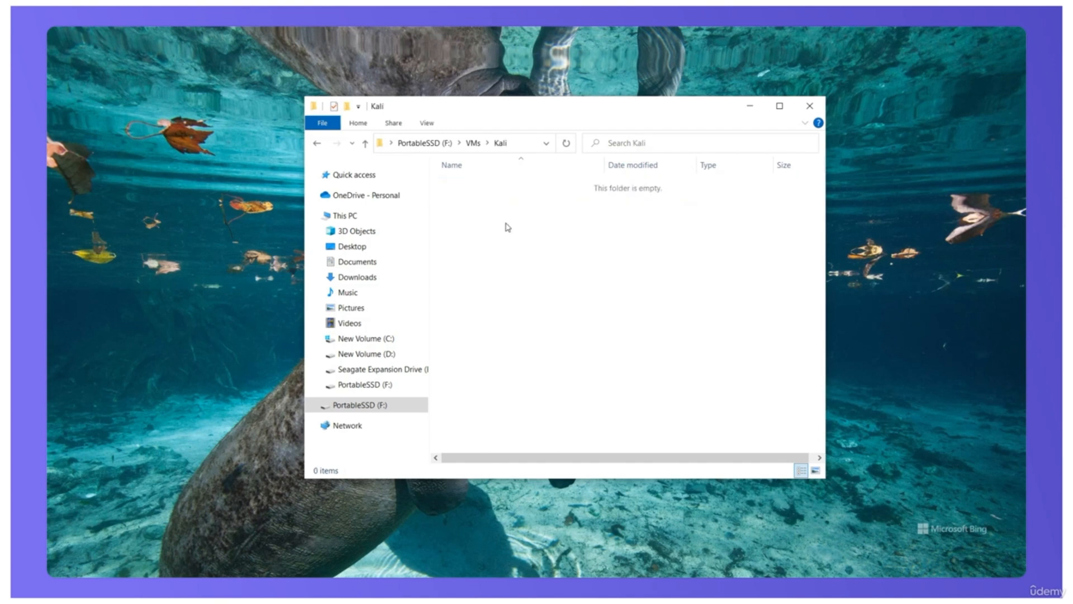
{"action": "right_click", "coordinate": [507, 227]}
{"action": "left_click", "coordinate": [555, 314]}
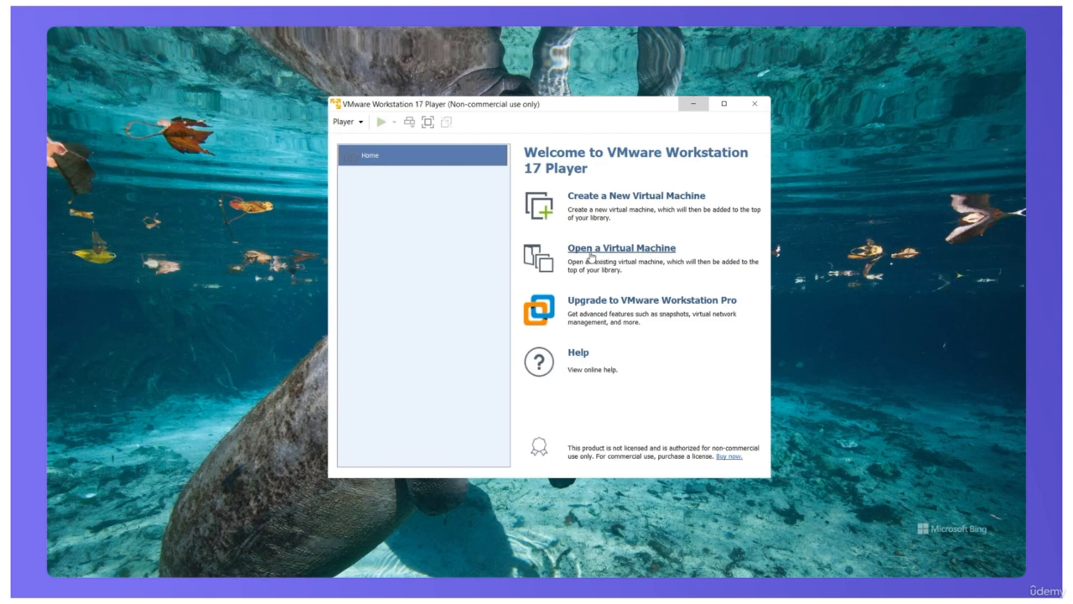
Step: In VMware Workstation Player, open the existing virtual machine kali-linux-2023.3-vmware-amd64 from VMs\Kali on PortableSSD (F:)
{"action": "left_click", "coordinate": [591, 257]}
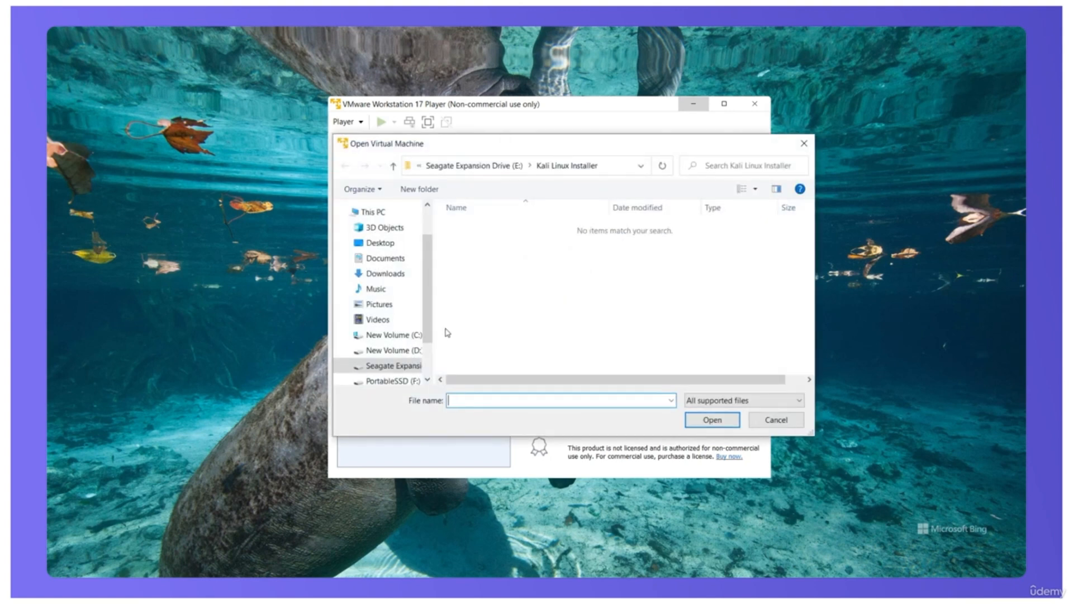
{"action": "left_click", "coordinate": [391, 381]}
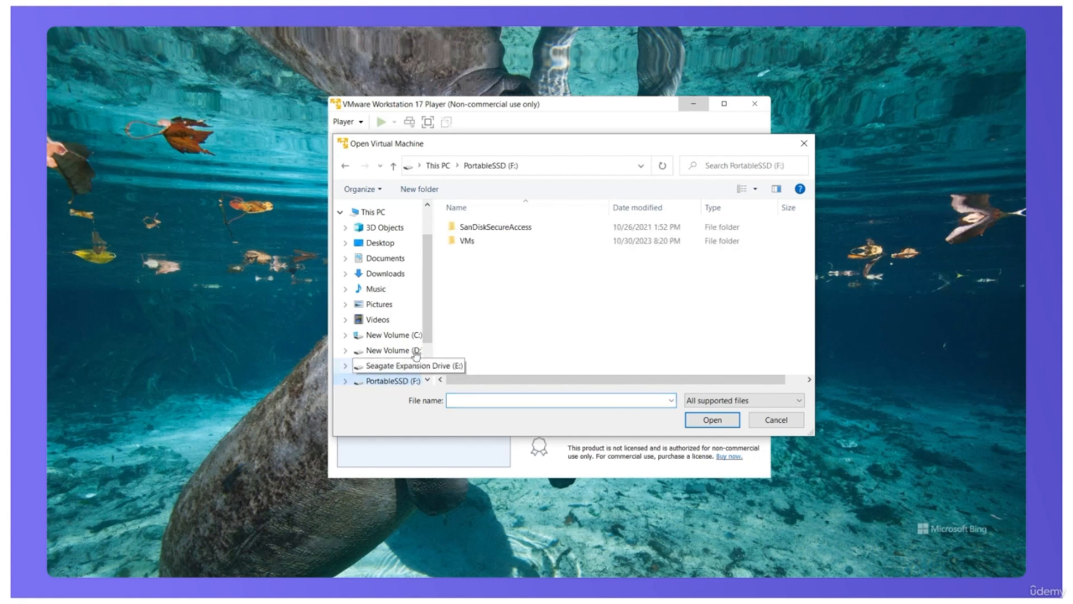
{"action": "double_click", "coordinate": [468, 242]}
{"action": "double_click", "coordinate": [467, 227]}
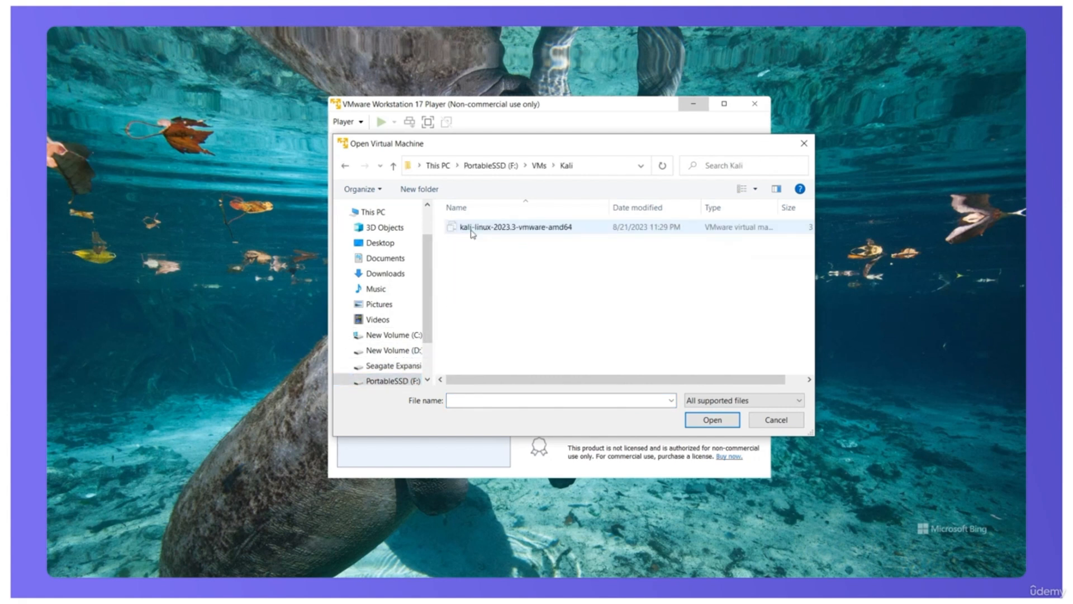
{"action": "double_click", "coordinate": [507, 227]}
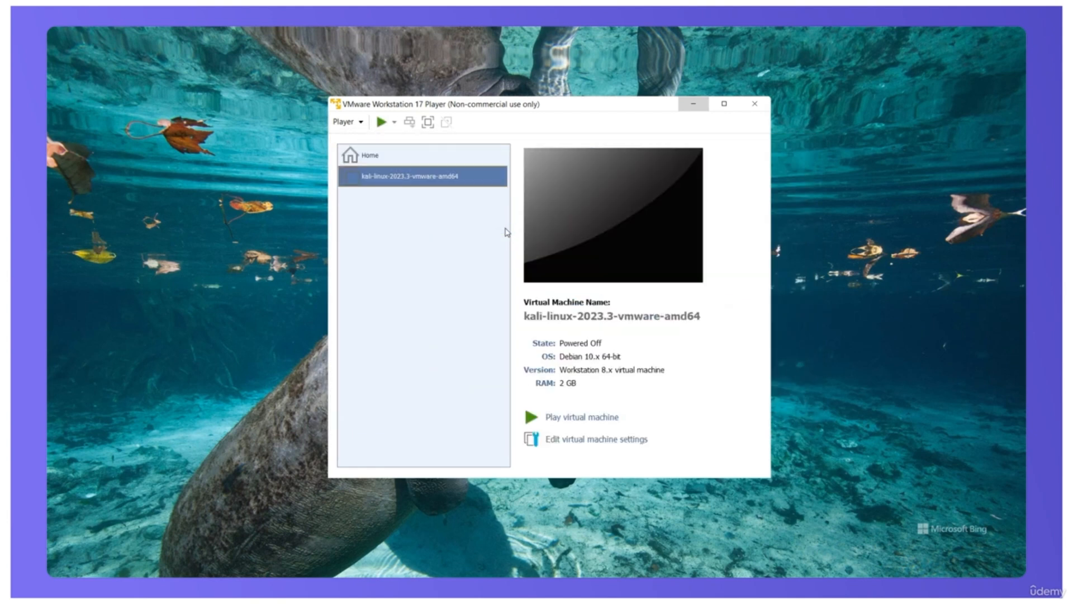
Step: Start the pre-built virtual machine with Kali GNU/Linux and log in with the username kali and the account password
{"action": "left_click", "coordinate": [584, 420]}
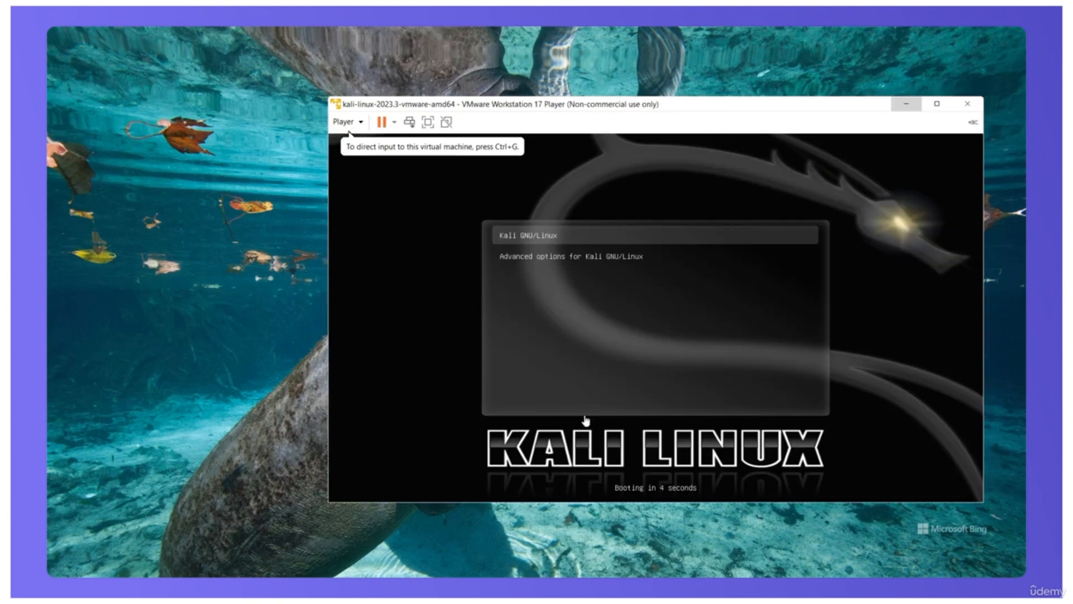
{"action": "key", "text": "Return"}
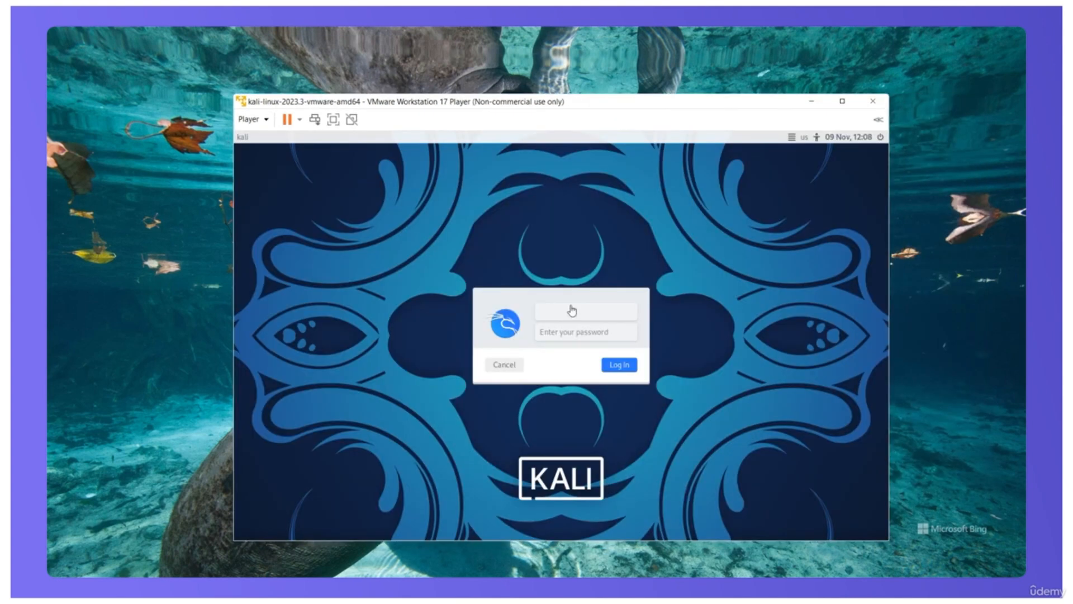
{"action": "left_click", "coordinate": [571, 305]}
{"action": "type", "text": "kali"}
{"action": "key", "text": "Tab"}
{"action": "type", "text": "kal"}
{"action": "key", "text": "Return"}
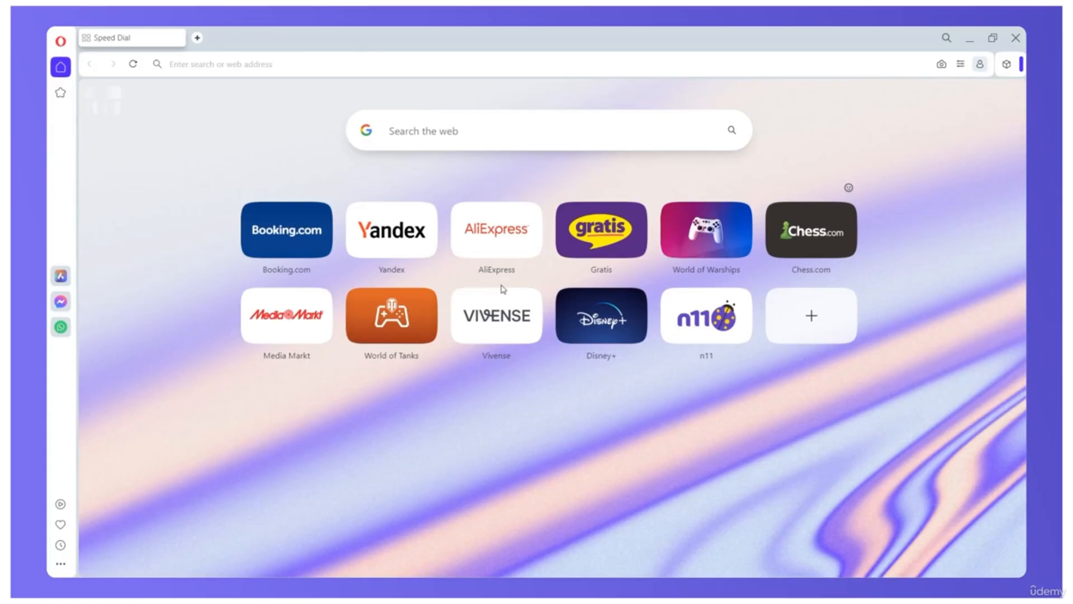
Step: In the Opera browser, search the web for metasploitable3 and open the SourceForge metasploitable3-ub1404upgraded download result
{"action": "left_click", "coordinate": [416, 131]}
{"action": "type", "text": "metasplo"}
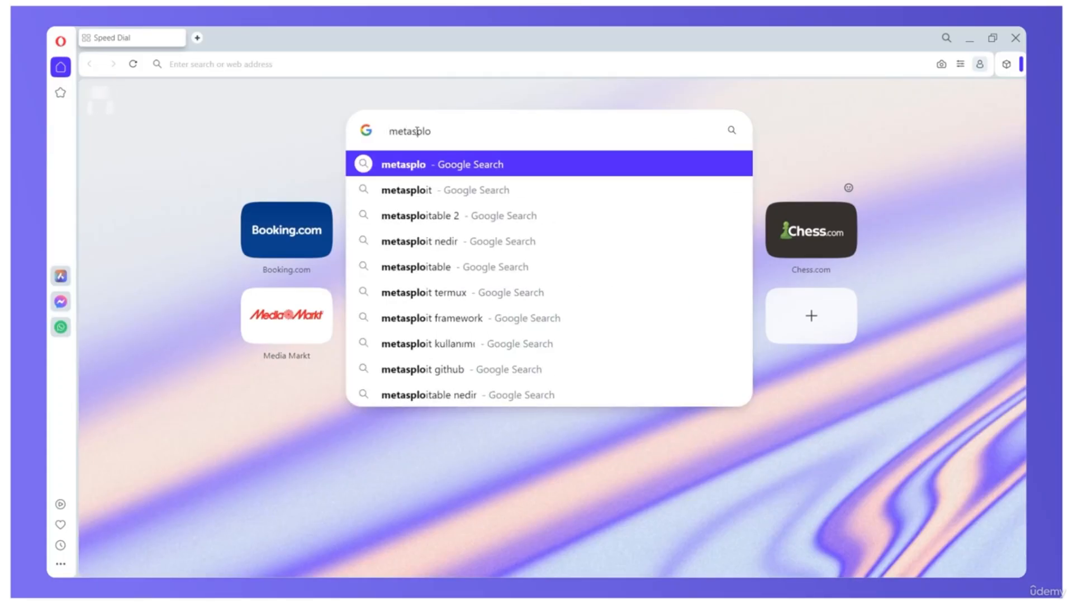
{"action": "type", "text": "itable3"}
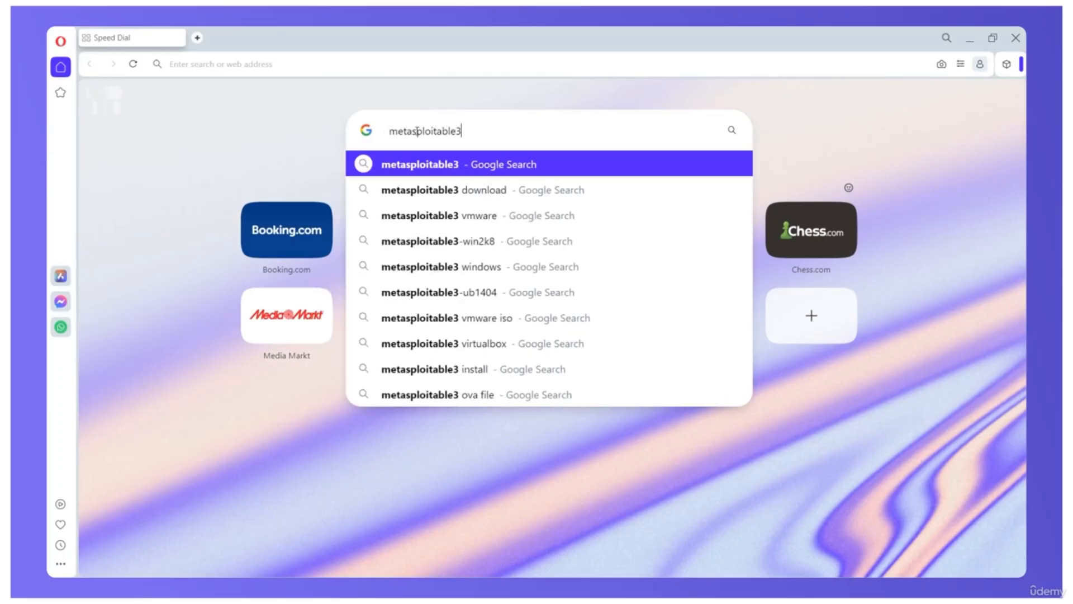
{"action": "key", "text": "Return"}
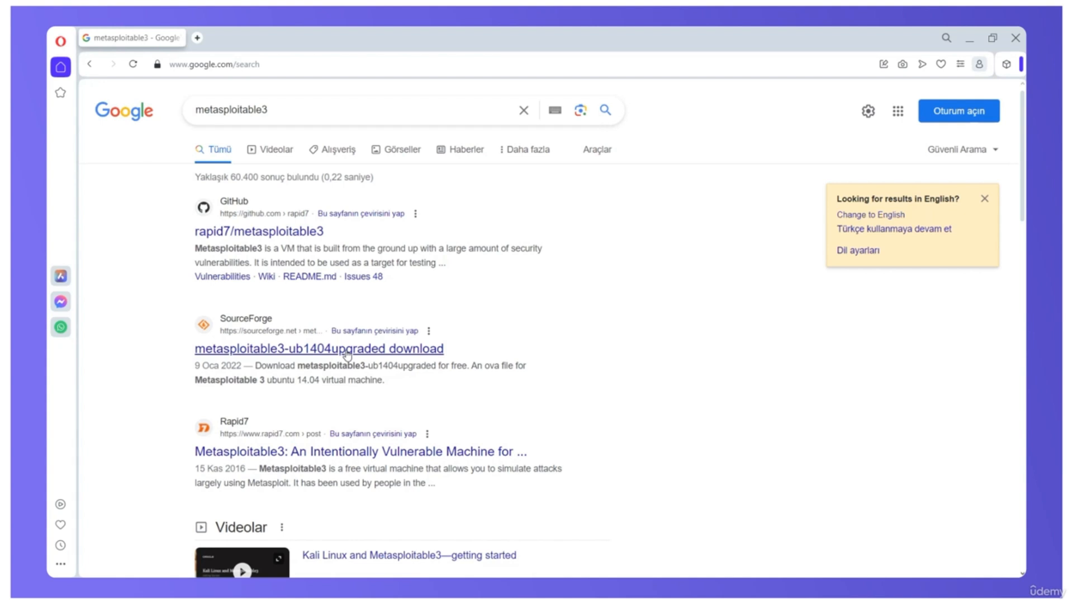
{"action": "left_click", "coordinate": [347, 352]}
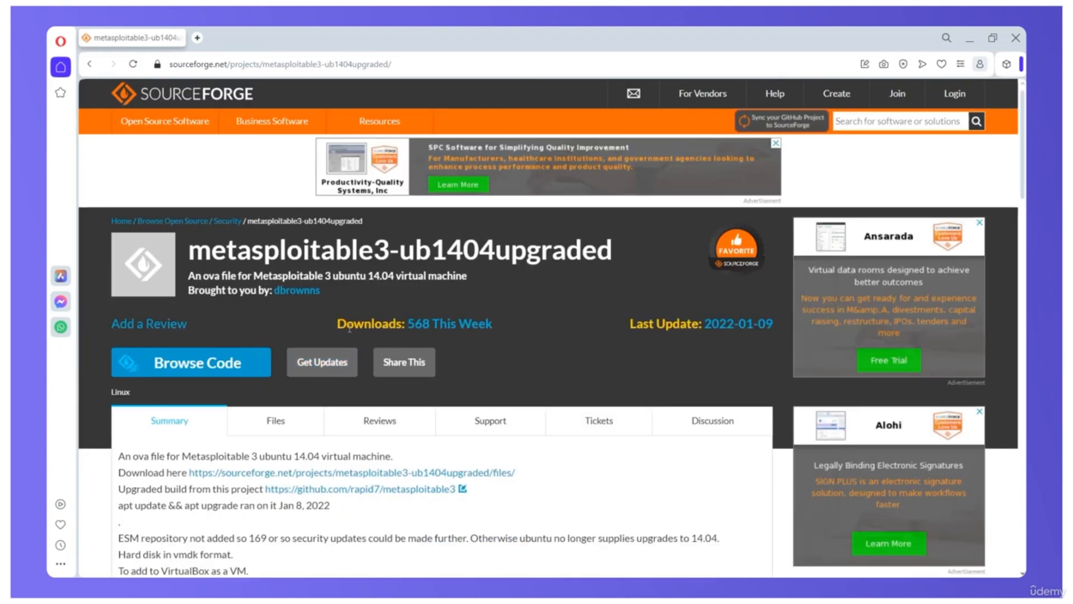
Step: Download Metasploitable3-ub1404.ova from the SourceForge project's files
{"action": "scroll", "coordinate": [446, 338], "scroll_direction": "down", "scroll_amount": 1}
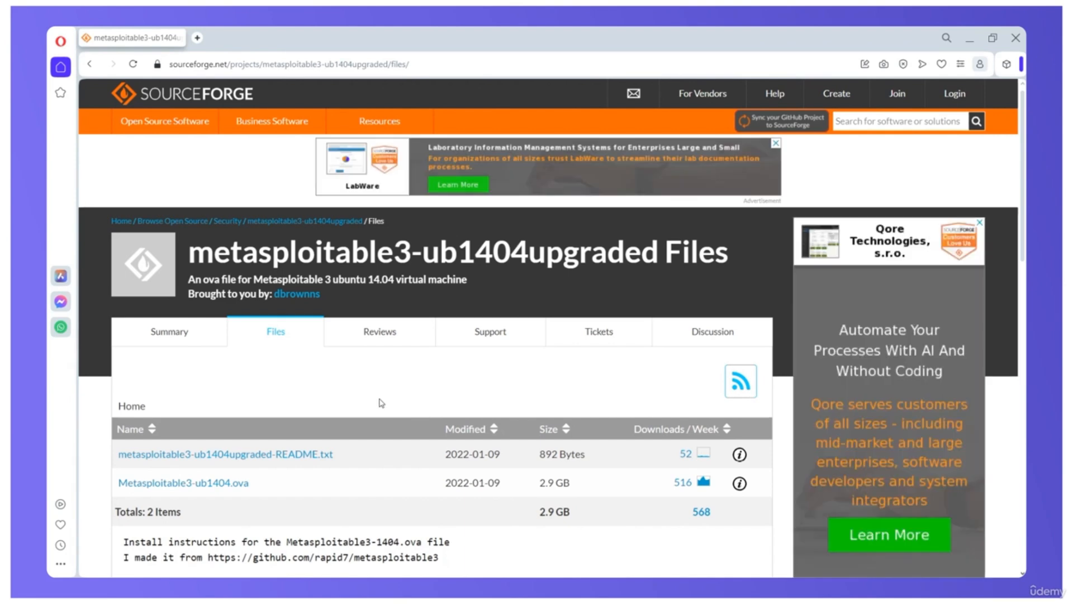
{"action": "scroll", "coordinate": [380, 415], "scroll_direction": "down", "scroll_amount": 1}
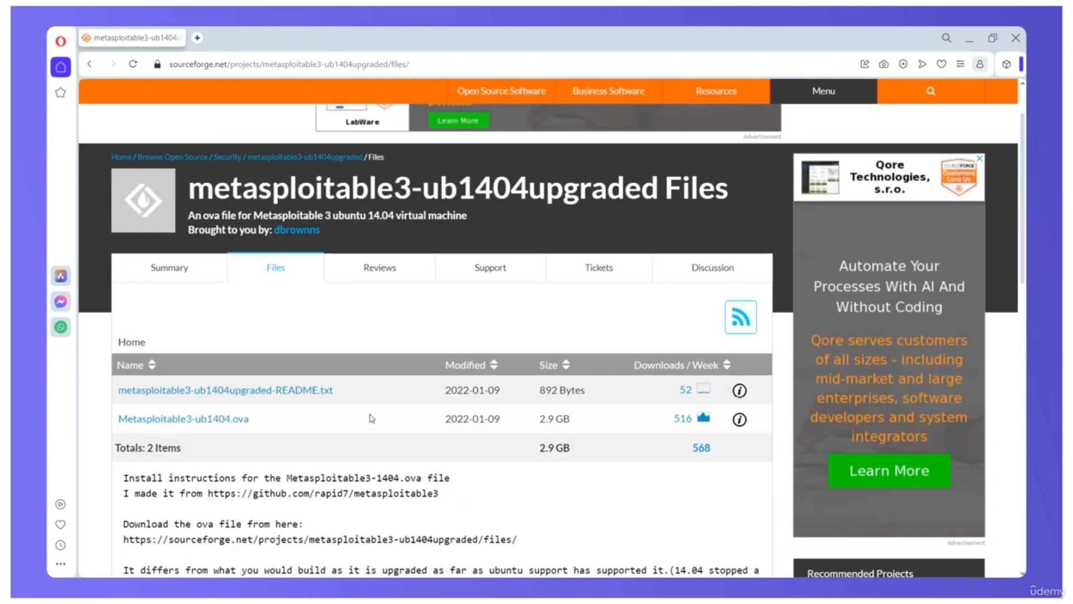
{"action": "left_click", "coordinate": [229, 419]}
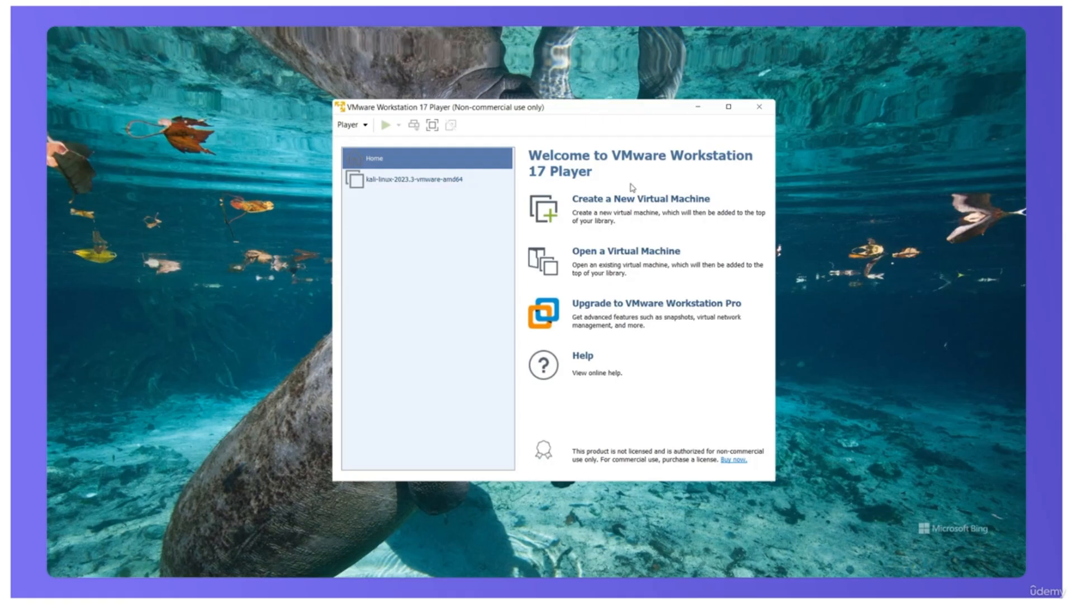
Step: In VMware Workstation Player, open the existing virtual machine Metasploitable3-ub1404 from the Metasploitable3 folder on Seagate Expansion Drive (E:)
{"action": "left_click", "coordinate": [636, 259]}
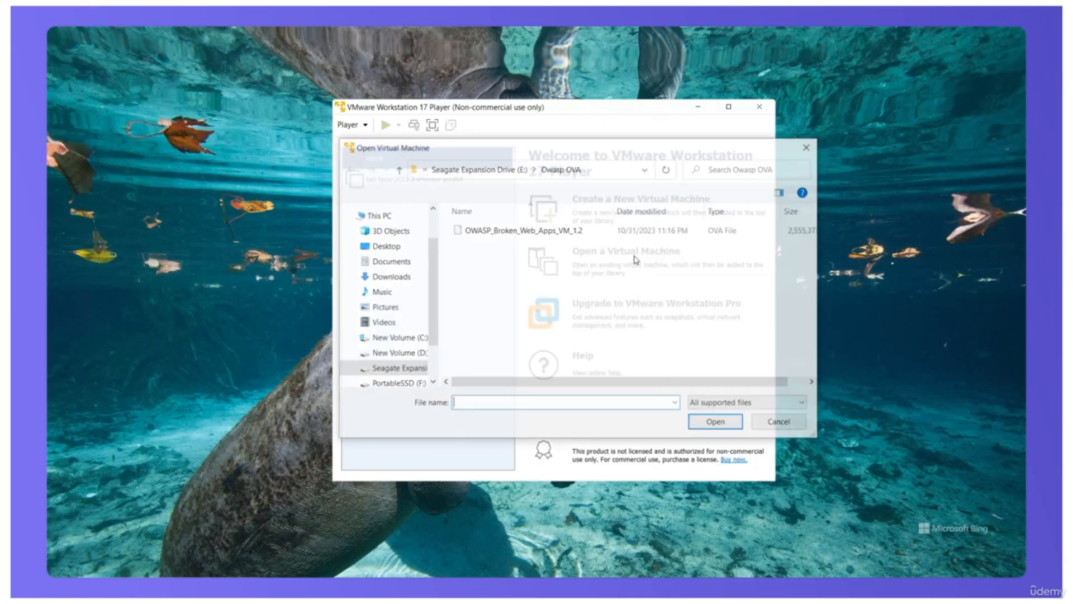
{"action": "left_click", "coordinate": [408, 370]}
{"action": "scroll", "coordinate": [522, 331], "scroll_direction": "down", "scroll_amount": 2}
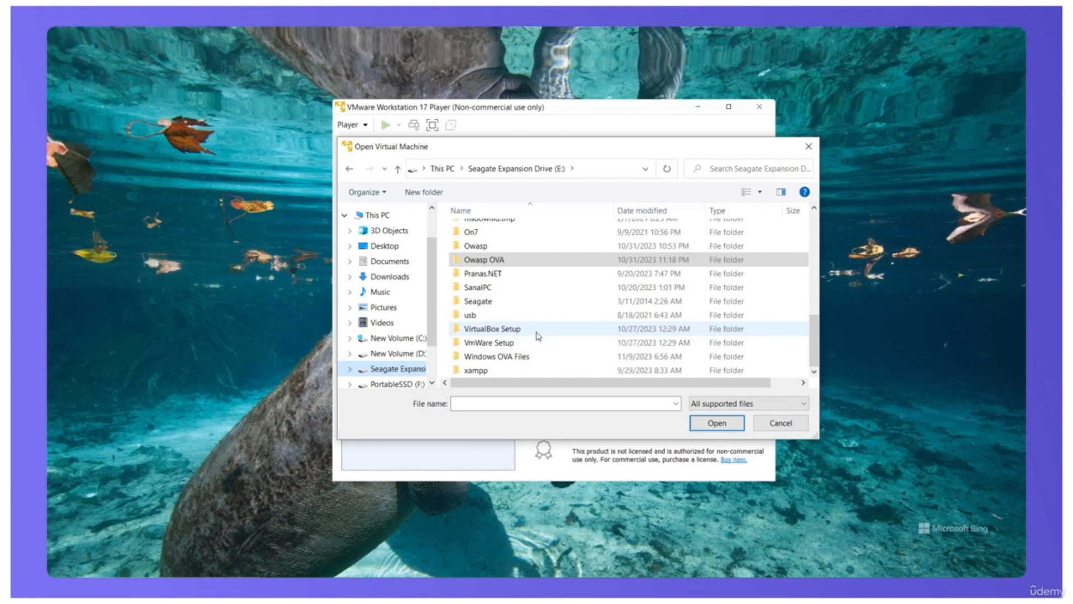
{"action": "scroll", "coordinate": [520, 327], "scroll_direction": "up", "scroll_amount": 2}
{"action": "double_click", "coordinate": [495, 281]}
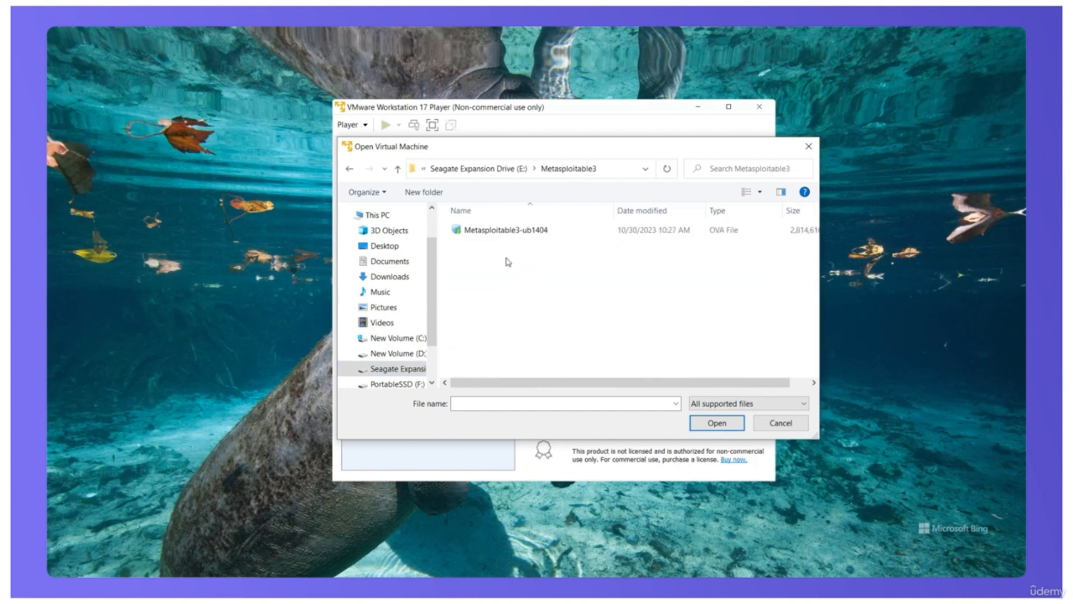
{"action": "left_click", "coordinate": [497, 235]}
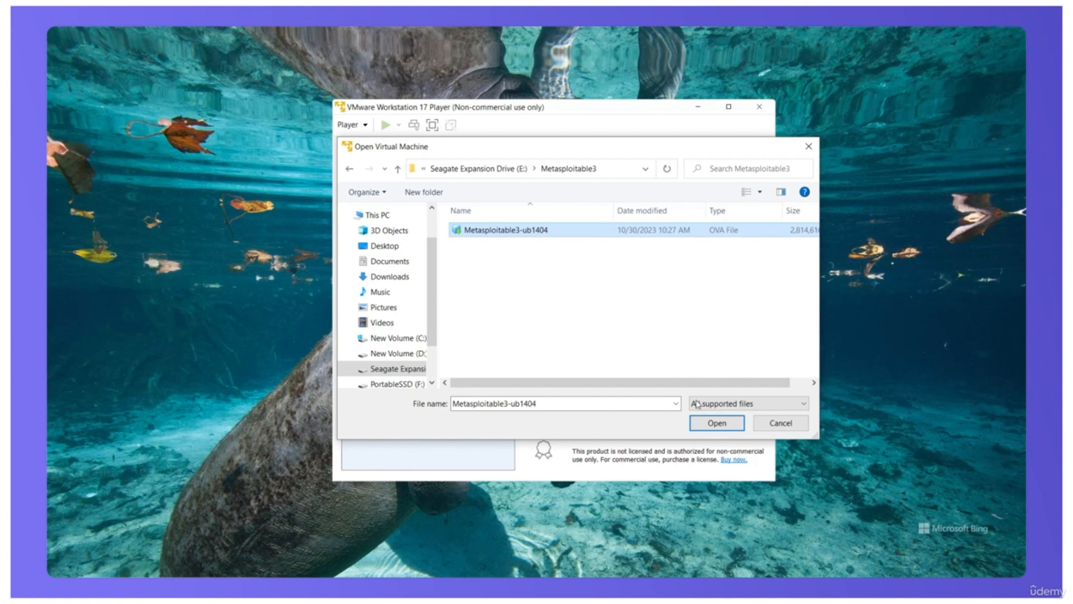
{"action": "left_click", "coordinate": [708, 425]}
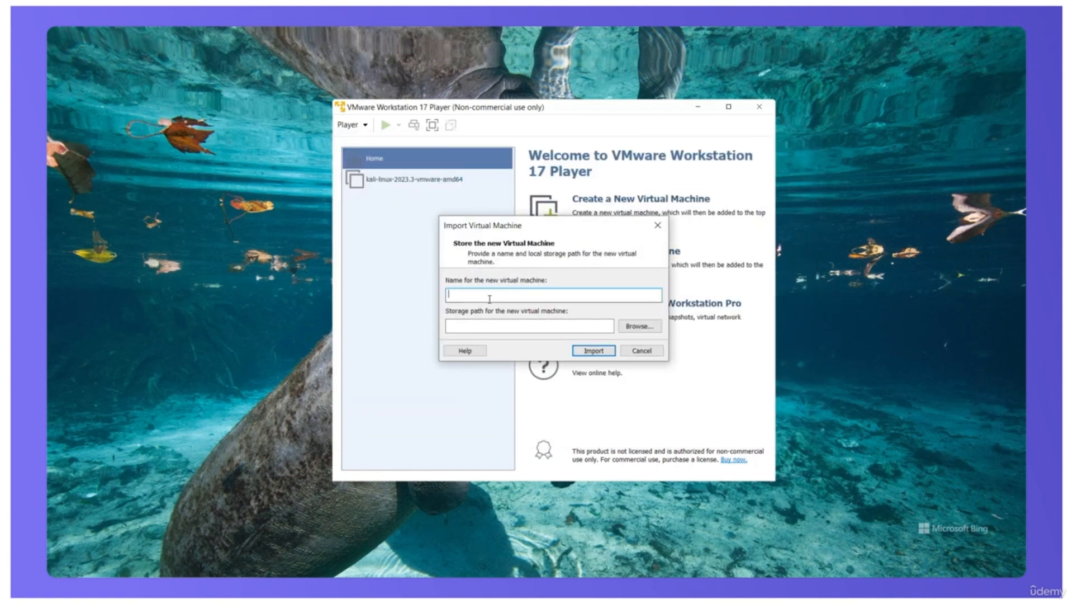
Step: Import the virtual machine as Metasploitable with storage path F:\VMs\metasploit, retrying with relaxed OVF specification and hardware compliance checks
{"action": "type", "text": "Metasploit"}
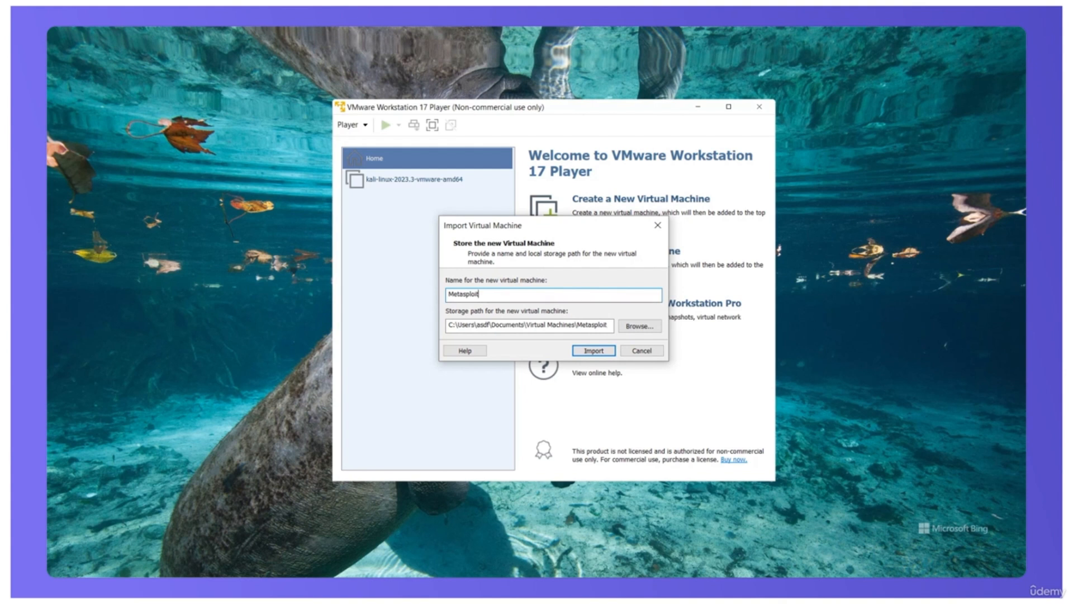
{"action": "type", "text": "able"}
{"action": "left_click", "coordinate": [634, 330]}
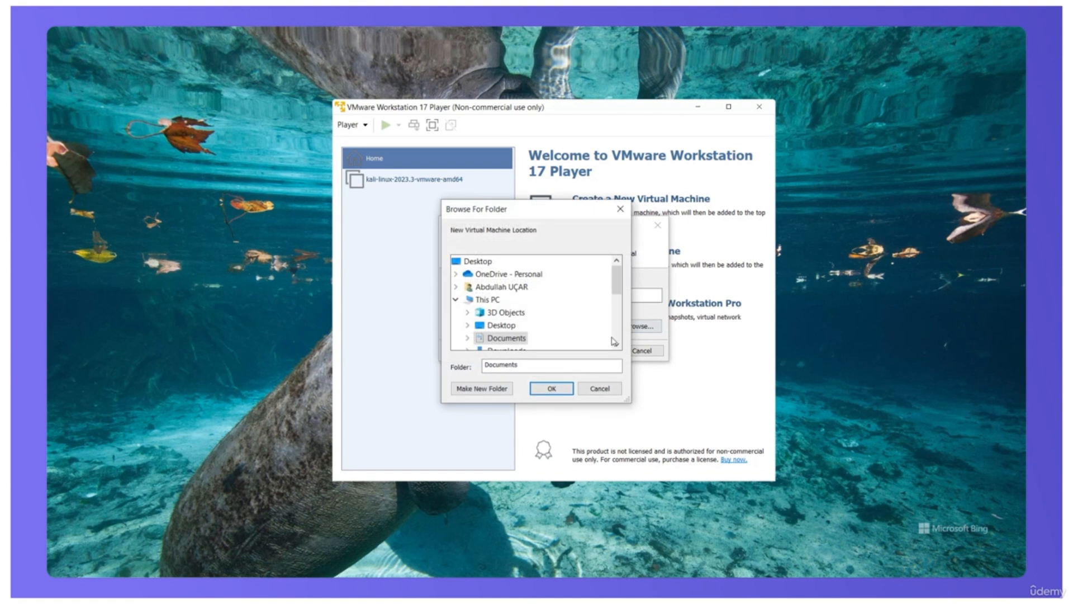
{"action": "scroll", "coordinate": [535, 331], "scroll_direction": "down", "scroll_amount": 4}
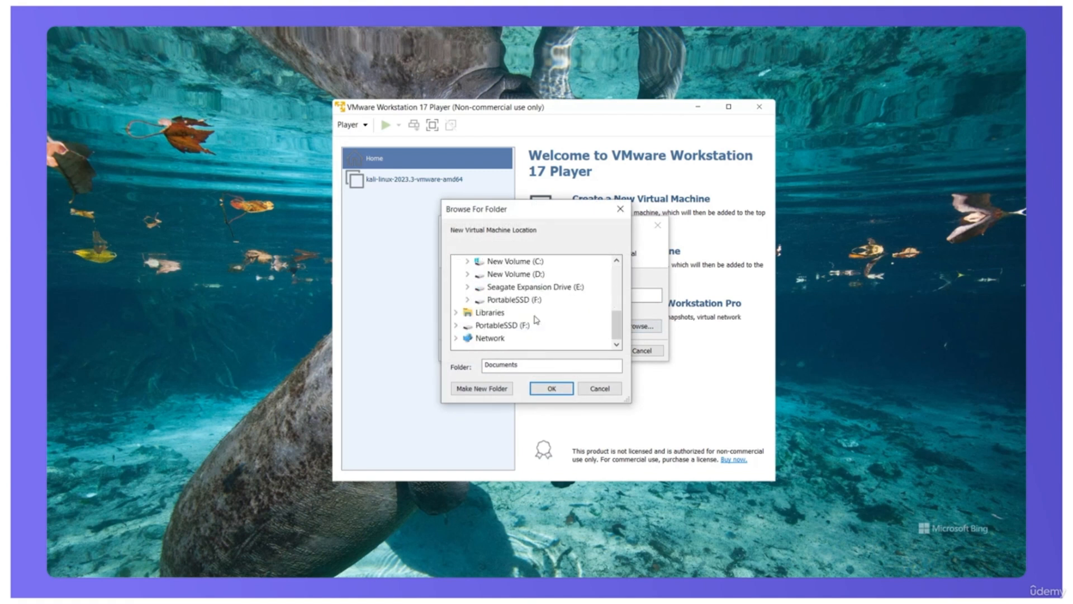
{"action": "double_click", "coordinate": [531, 301]}
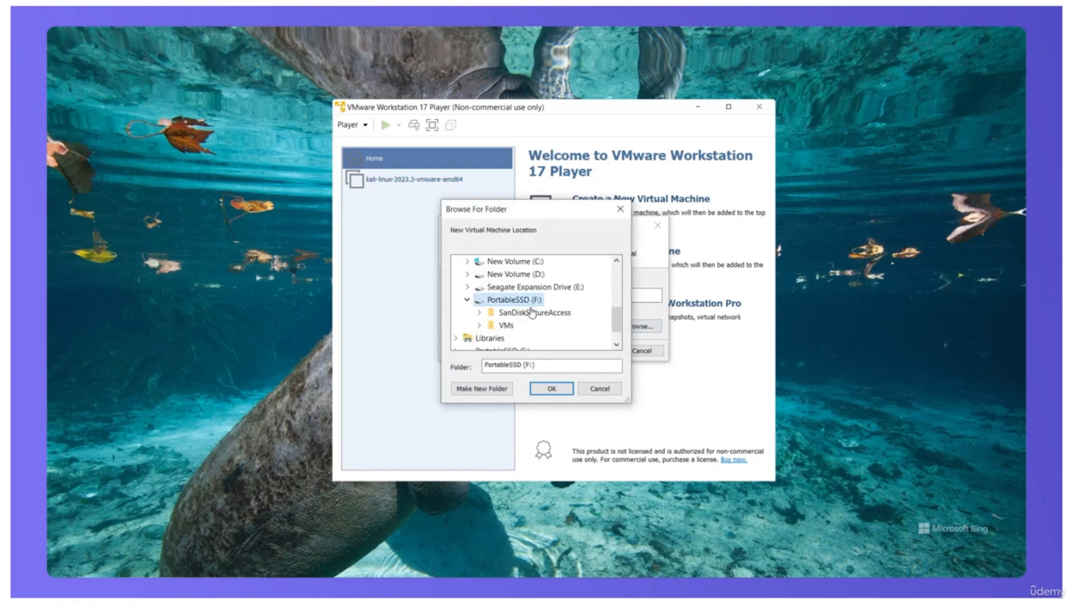
{"action": "double_click", "coordinate": [506, 326]}
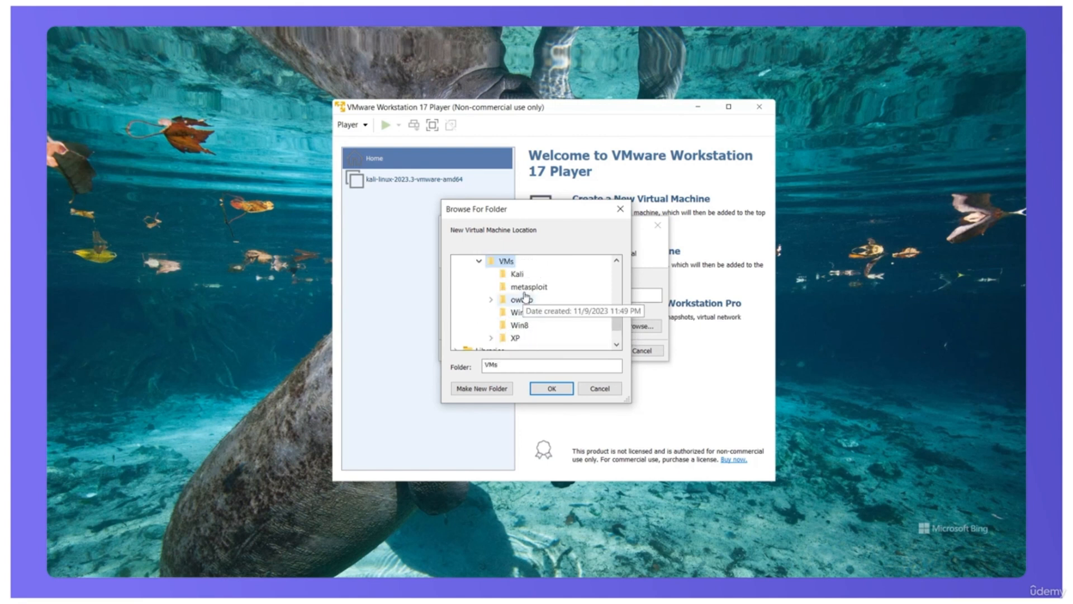
{"action": "left_click", "coordinate": [525, 292]}
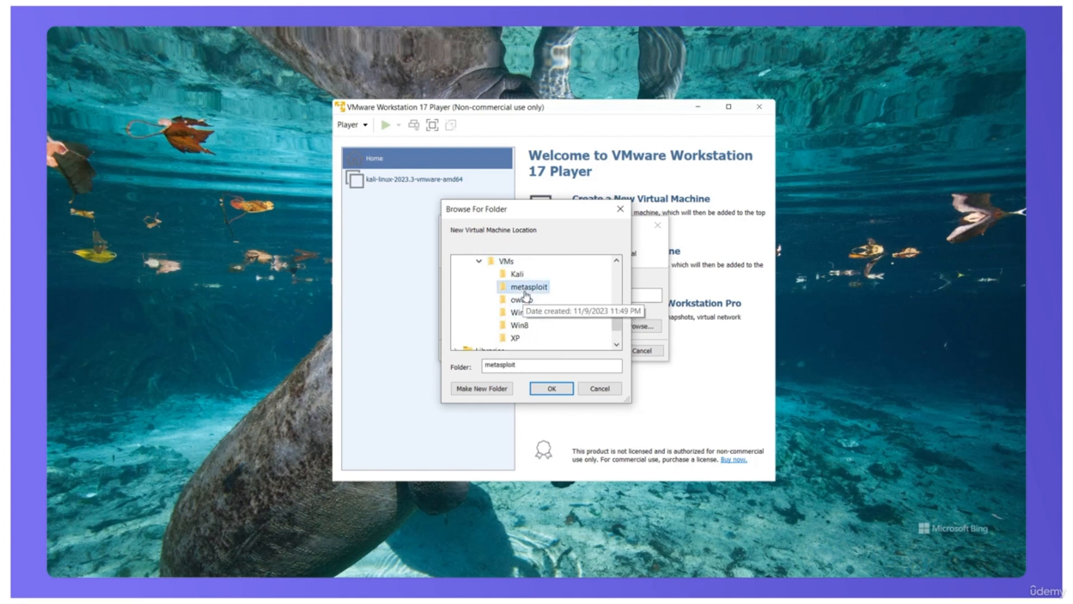
{"action": "left_click", "coordinate": [552, 389]}
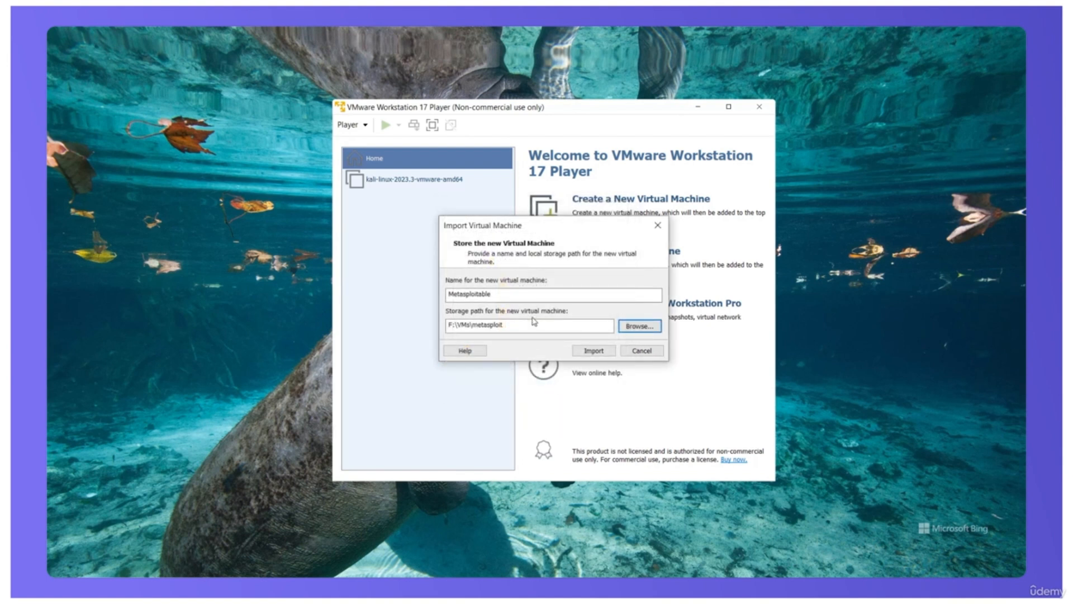
{"action": "left_click", "coordinate": [588, 353]}
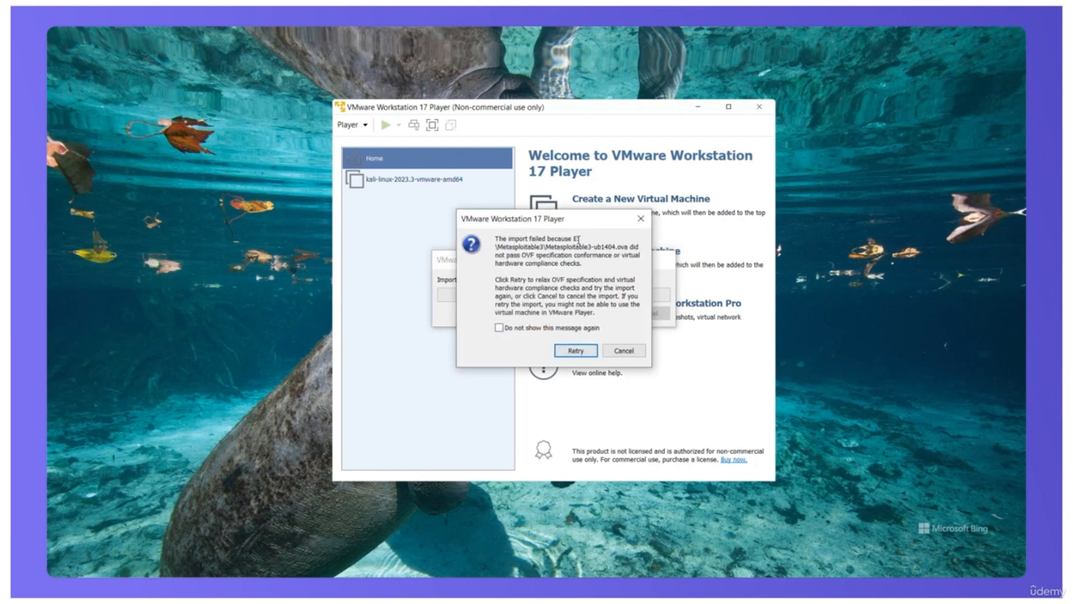
{"action": "left_click", "coordinate": [576, 351]}
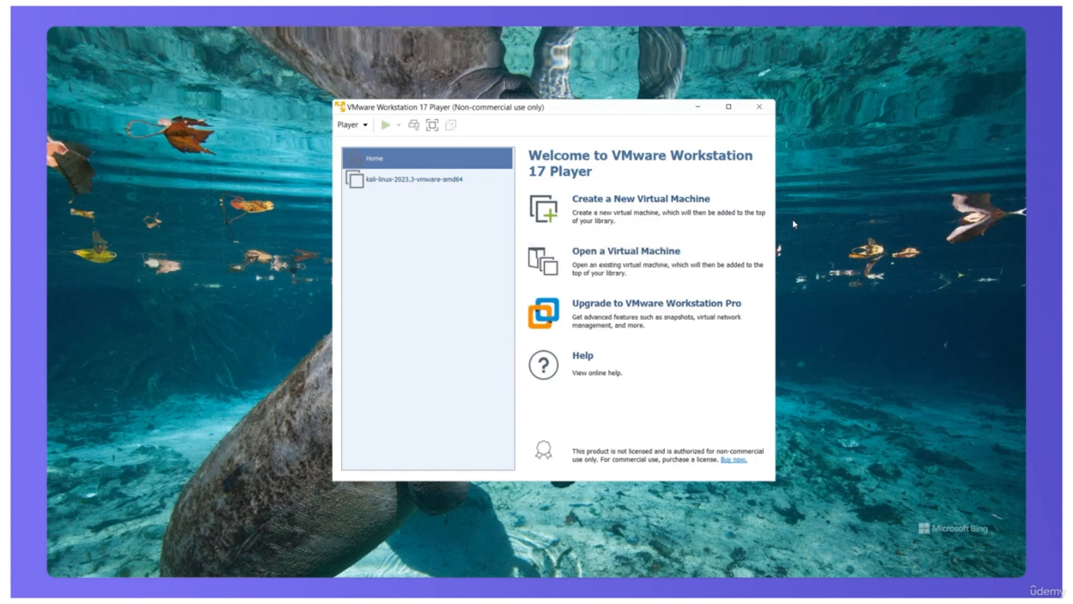
Step: Start the Metasploitable virtual machine, log in with the username vagrant and the account password, and release input to the host
{"action": "left_click", "coordinate": [578, 422]}
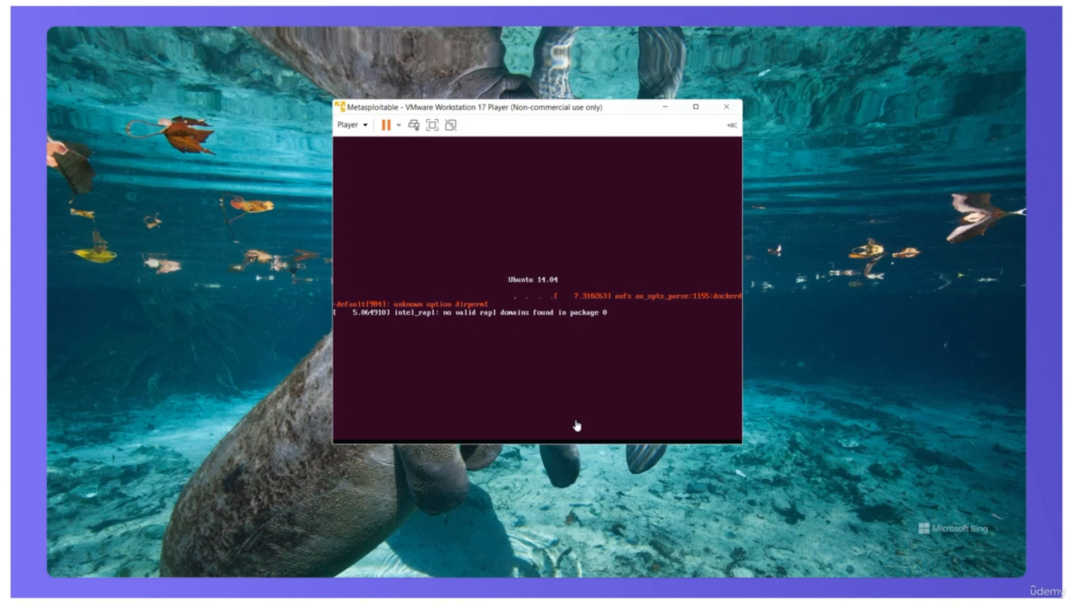
{"action": "left_click", "coordinate": [525, 287]}
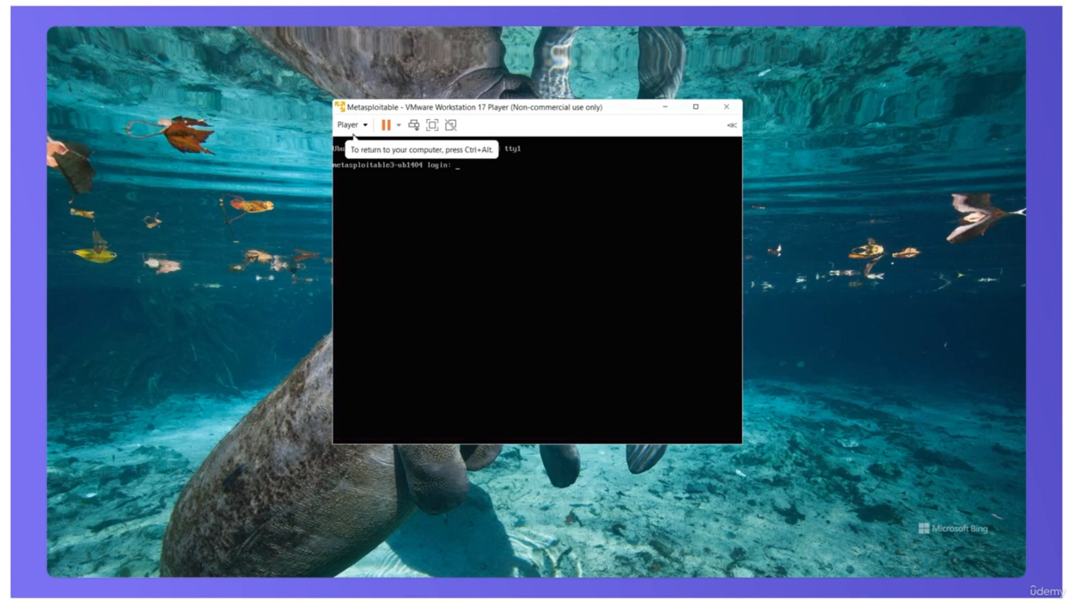
{"action": "type", "text": "vagrant"}
{"action": "key", "text": "Return"}
{"action": "type", "text": "vagrant"}
{"action": "key", "text": "Return"}
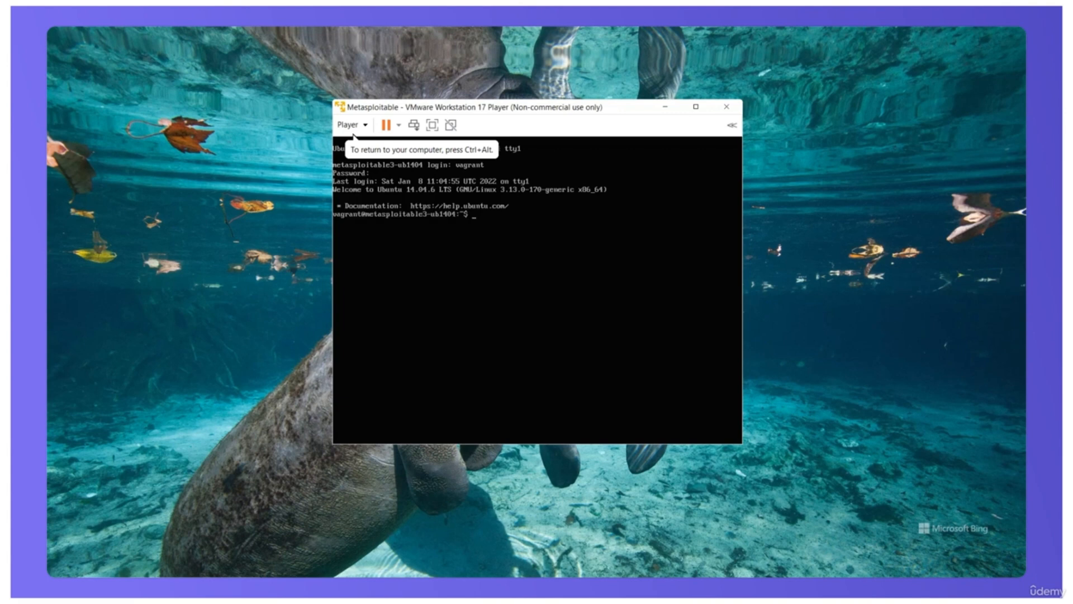
{"action": "key", "text": "Return"}
{"action": "key", "text": "Return"}
{"action": "key", "text": "Return"}
{"action": "key", "text": "Return"}
{"action": "key", "text": "Return"}
{"action": "key", "text": "Return"}
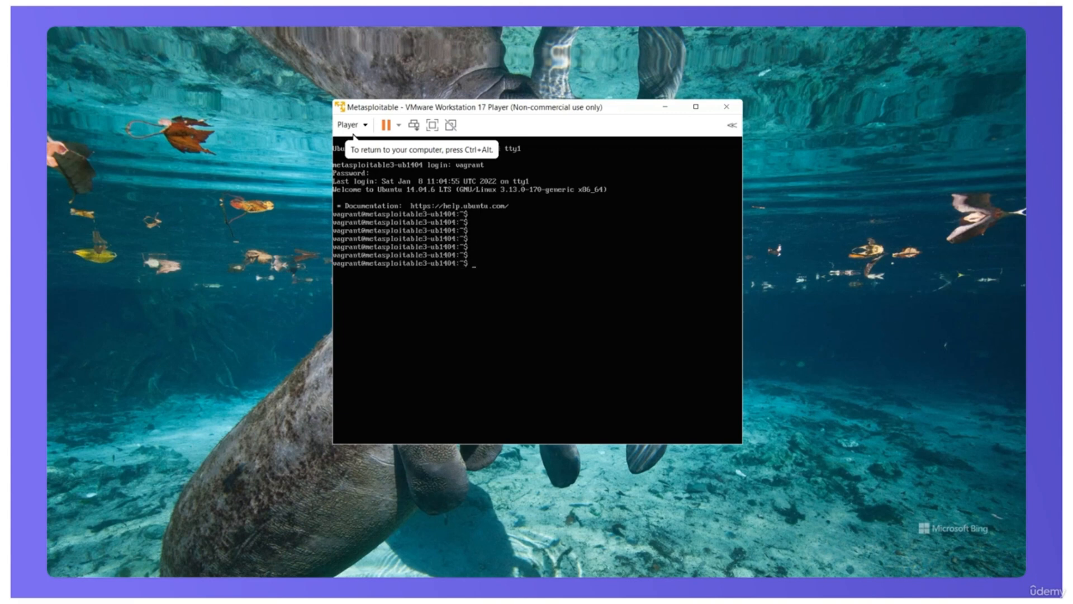
{"action": "key", "text": "ctrl+alt"}
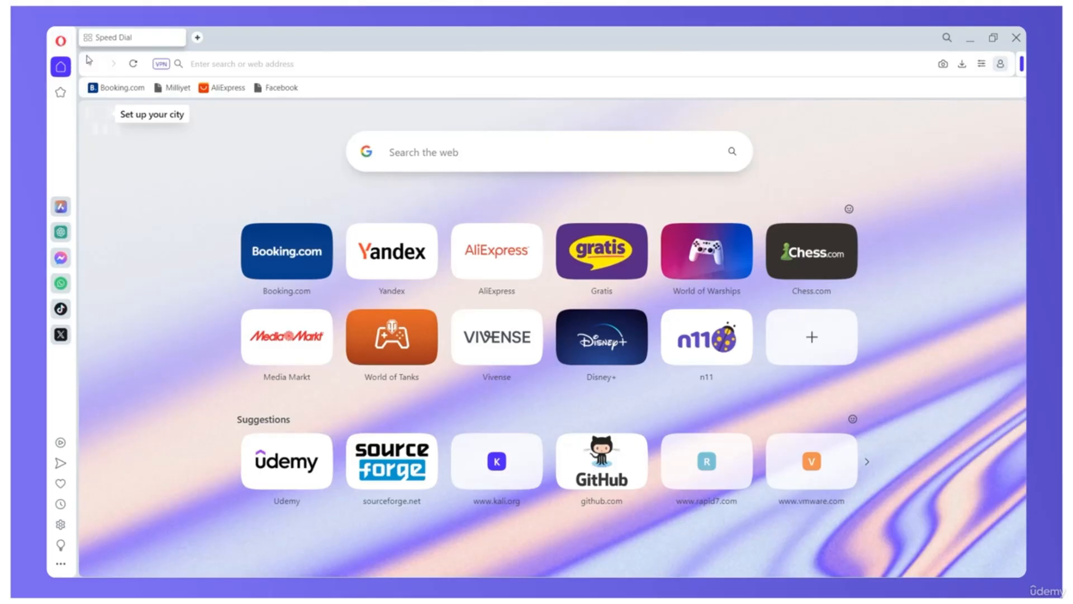
Step: In the Opera browser, search the web for owasp broken web and download the OWASP Broken Web Applications Project from SourceForge
{"action": "left_click", "coordinate": [417, 151]}
{"action": "type", "text": "owas"}
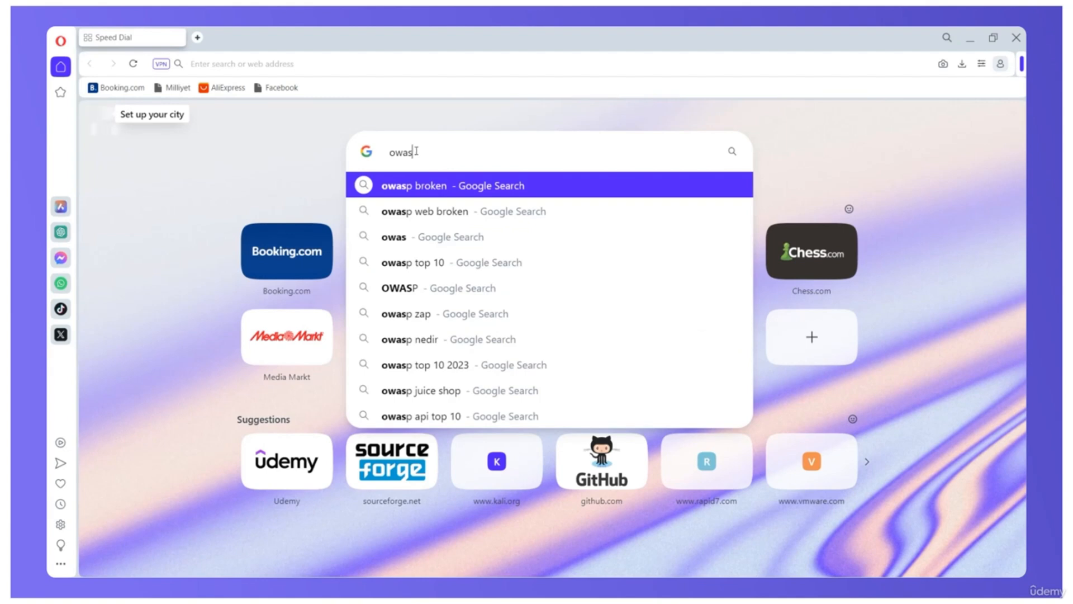
{"action": "type", "text": "p broken we"}
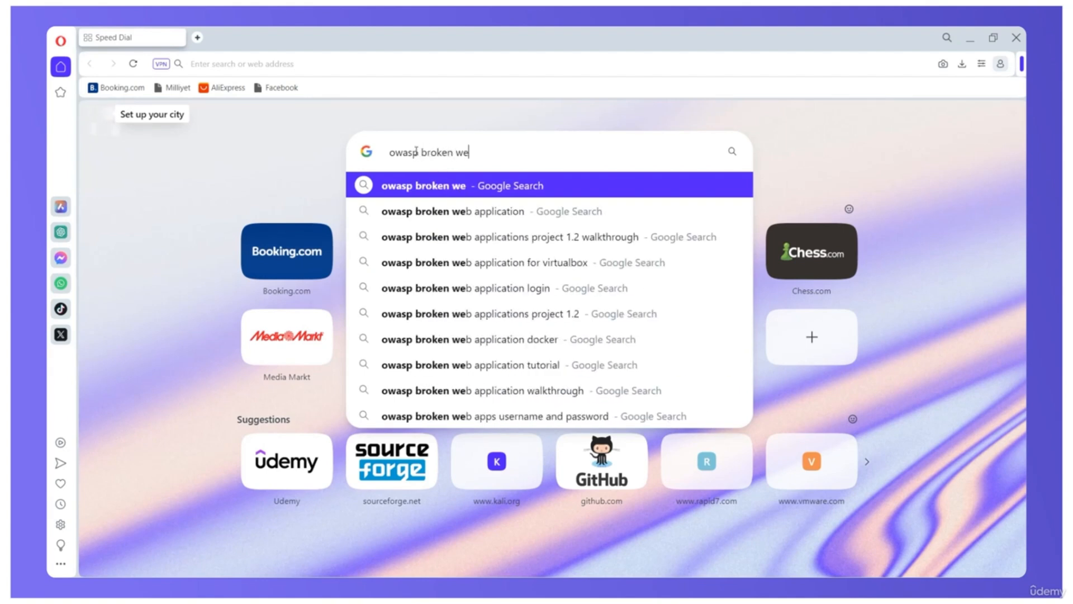
{"action": "type", "text": "b"}
{"action": "key", "text": "Return"}
{"action": "scroll", "coordinate": [417, 154], "scroll_direction": "down", "scroll_amount": 3}
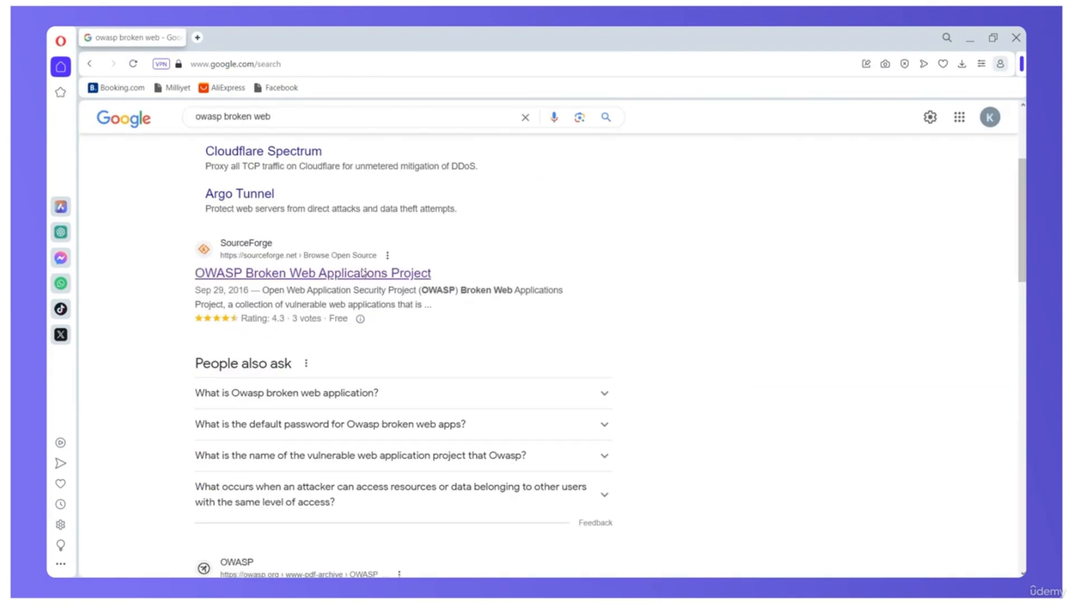
{"action": "scroll", "coordinate": [363, 273], "scroll_direction": "down", "scroll_amount": 6}
{"action": "scroll", "coordinate": [363, 274], "scroll_direction": "up", "scroll_amount": 4}
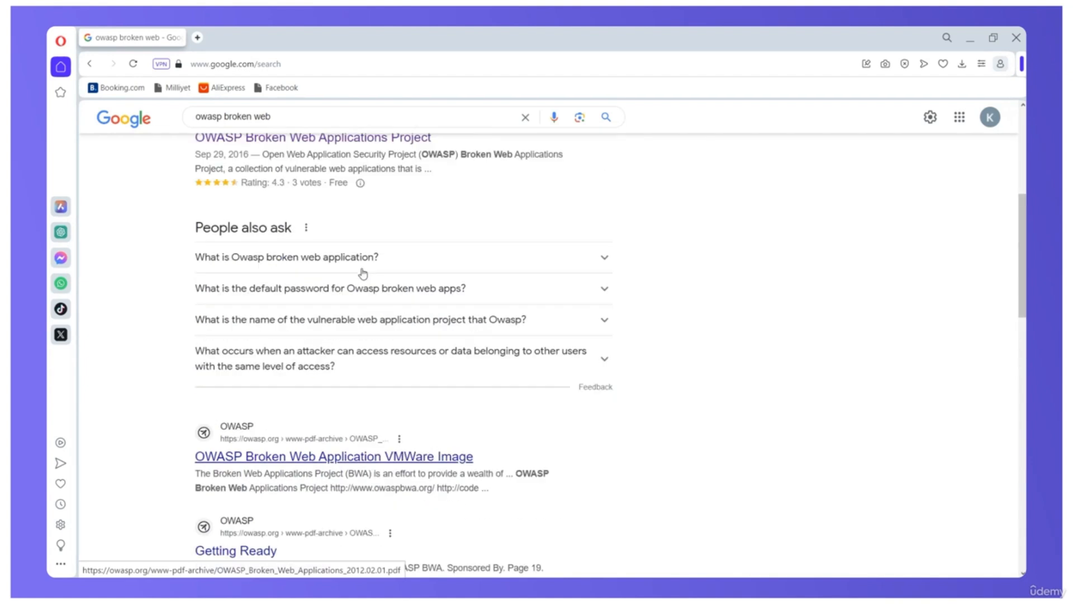
{"action": "scroll", "coordinate": [363, 273], "scroll_direction": "up", "scroll_amount": 1}
{"action": "left_click", "coordinate": [376, 212]}
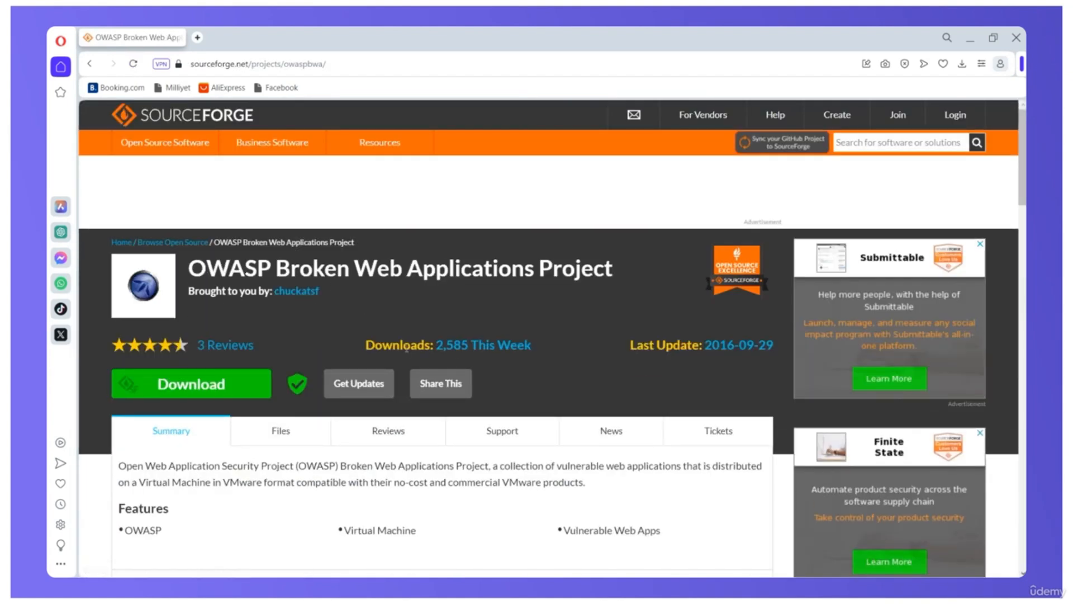
{"action": "left_click", "coordinate": [218, 387]}
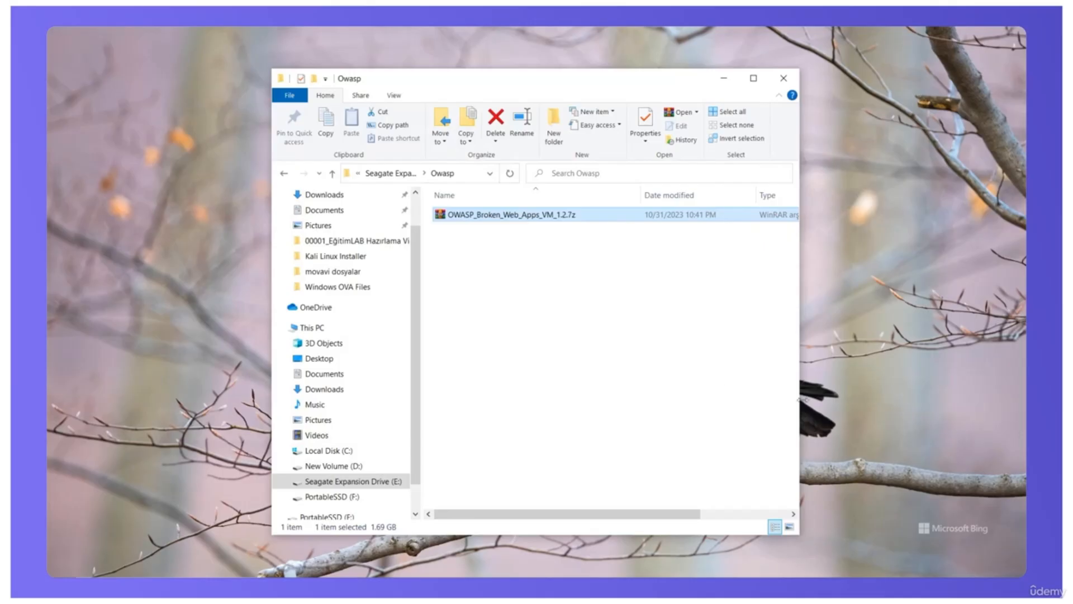
Step: In File Explorer, extract OWASP_Broken_Web_Apps_VM_1.2.7z in the Owasp folder to its own folder OWASP_Broken_Web_Apps_VM_1.2
{"action": "left_click", "coordinate": [525, 288]}
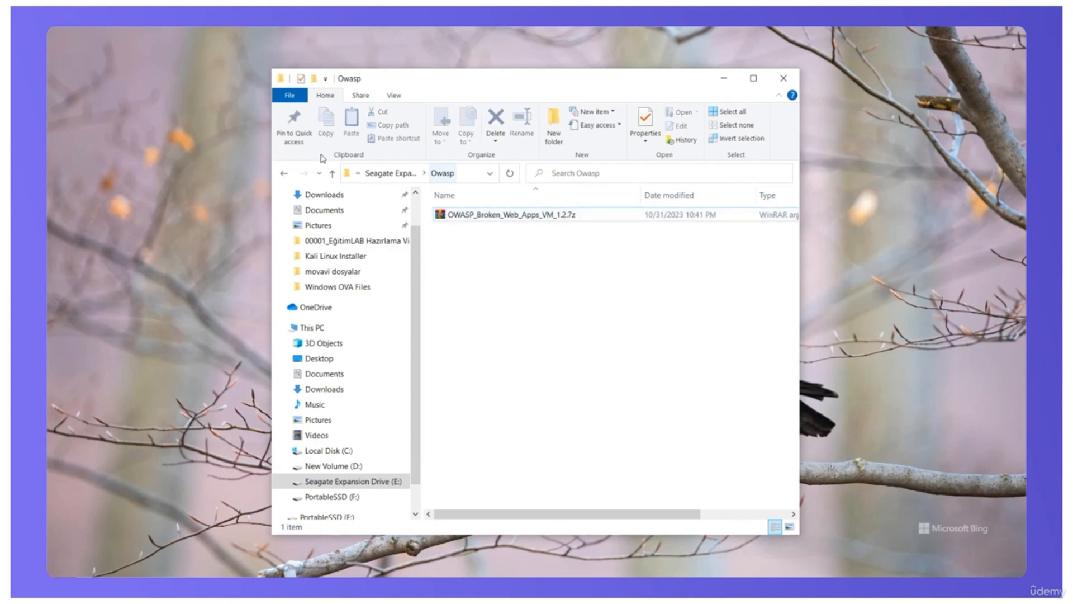
{"action": "right_click", "coordinate": [492, 217]}
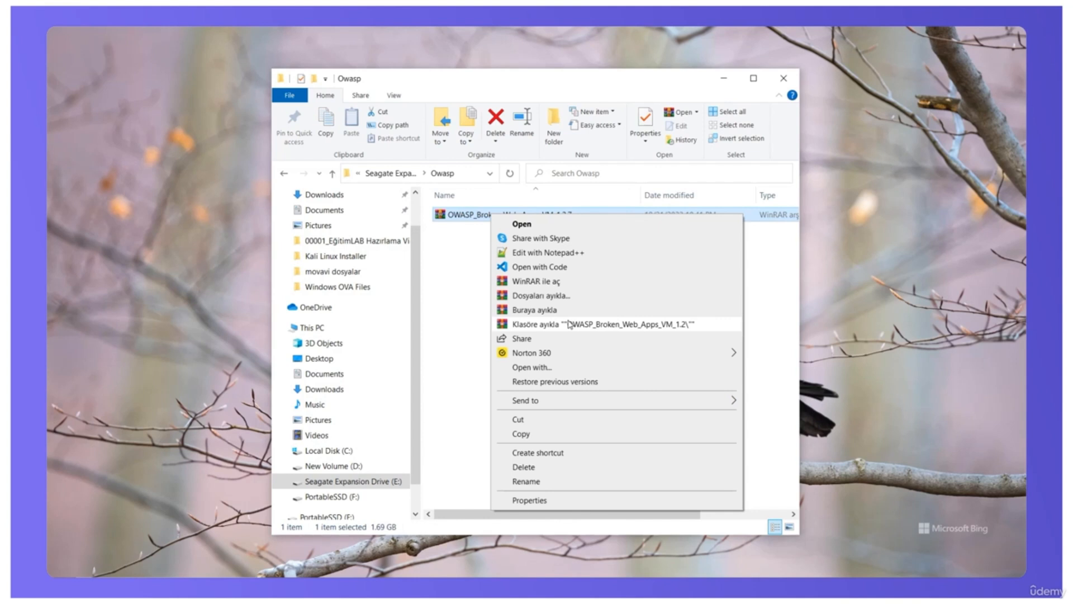
{"action": "left_click", "coordinate": [569, 324]}
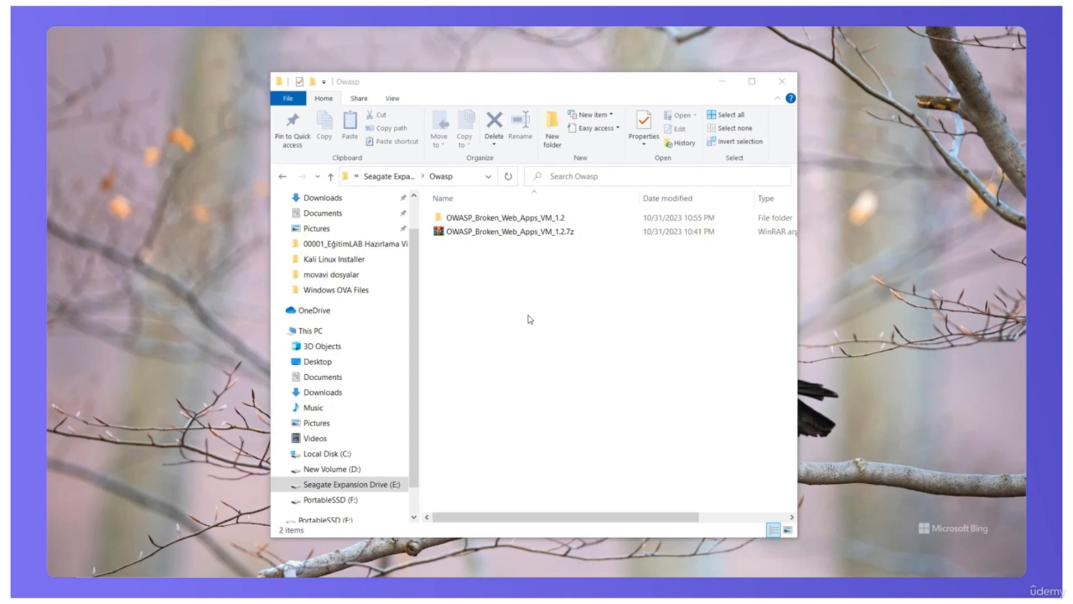
Step: Copy all the files inside the extracted OWASP_Broken_Web_Apps_VM_1.2 folder
{"action": "double_click", "coordinate": [517, 217]}
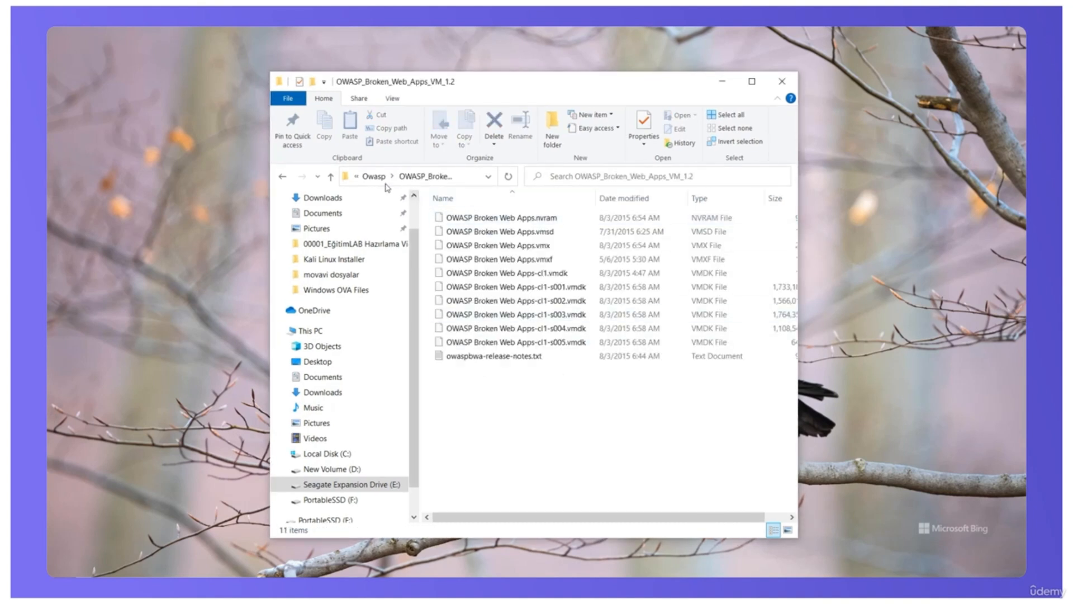
{"action": "left_click", "coordinate": [476, 249]}
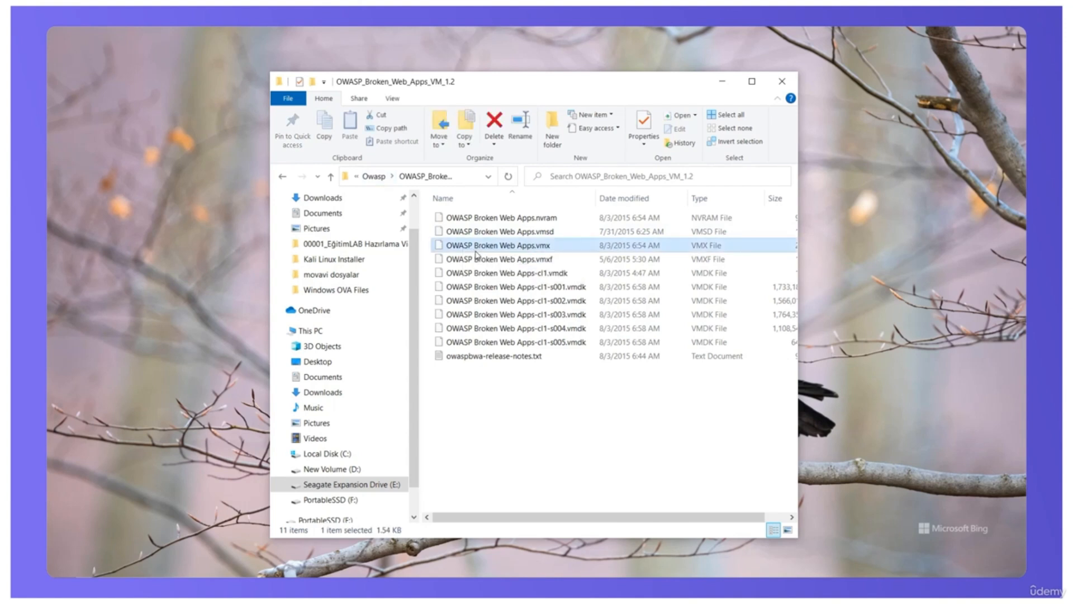
{"action": "key", "text": "ctrl+a"}
{"action": "right_click", "coordinate": [476, 255]}
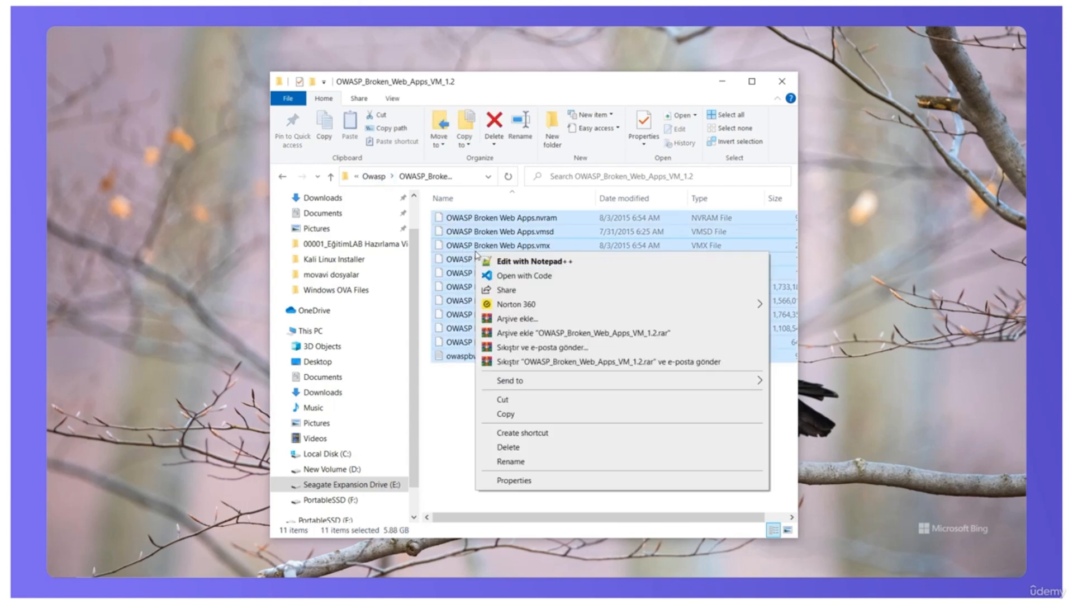
{"action": "left_click", "coordinate": [513, 414]}
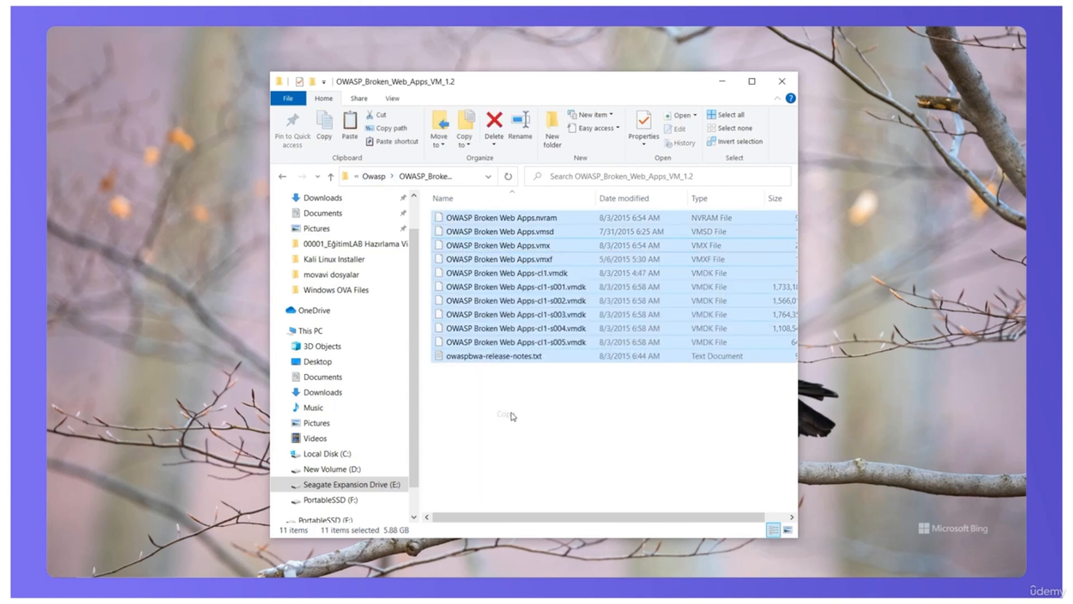
Step: Create a folder named owasp inside VMs on the PortableSSD (F:) drive and paste the copied virtual machine files into it
{"action": "left_click", "coordinate": [337, 505]}
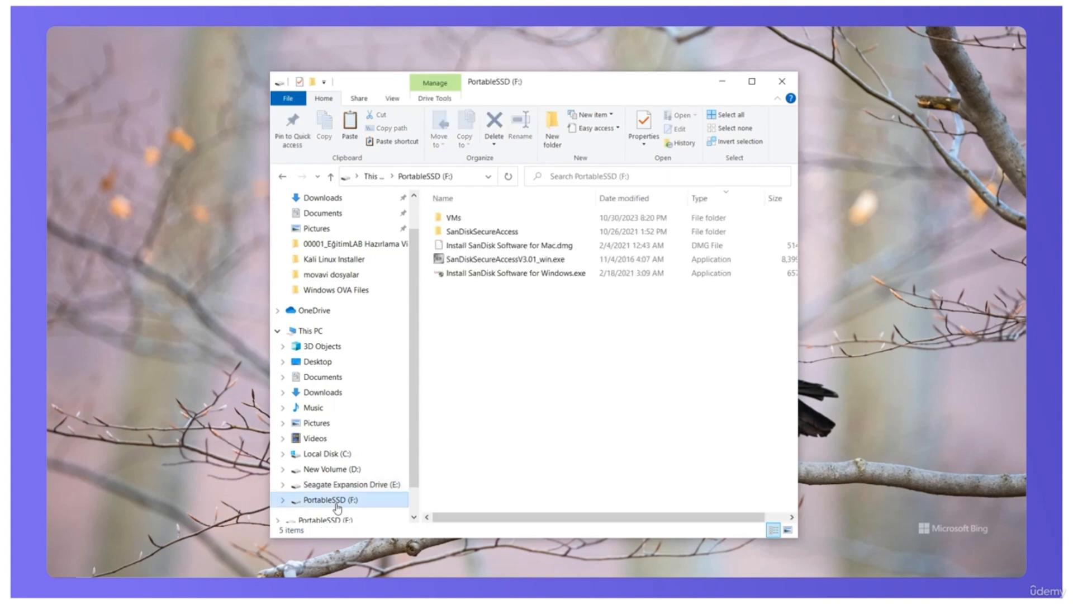
{"action": "double_click", "coordinate": [456, 218]}
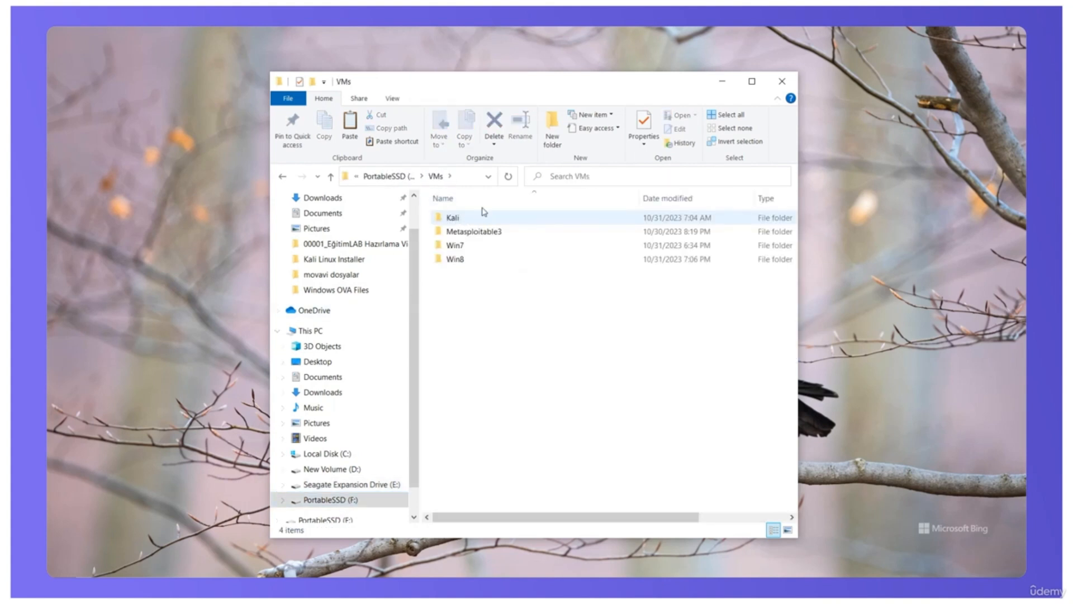
{"action": "left_click", "coordinate": [555, 138]}
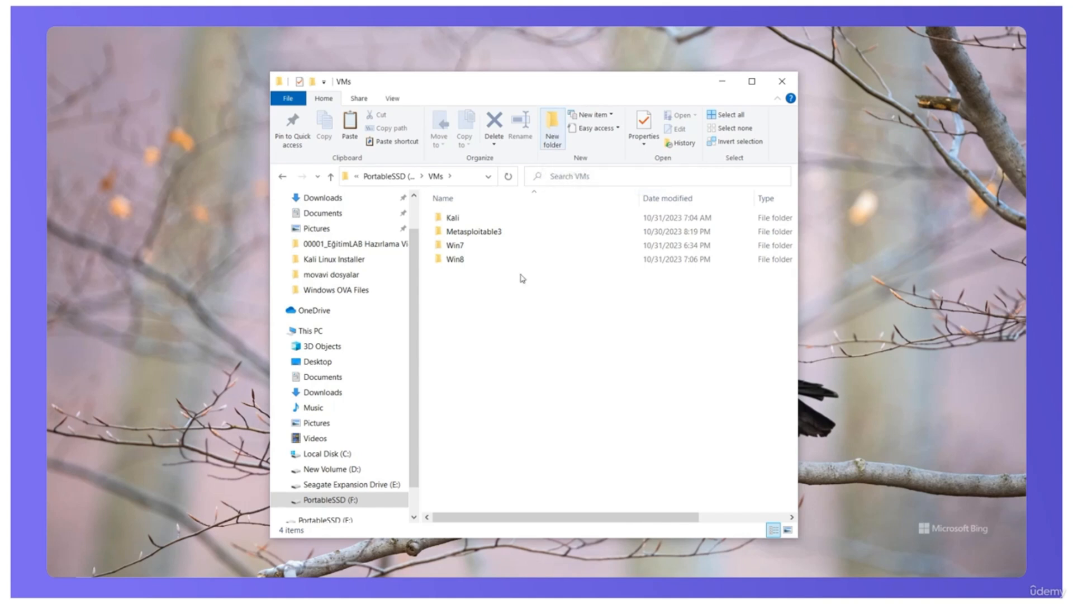
{"action": "type", "text": "owasp"}
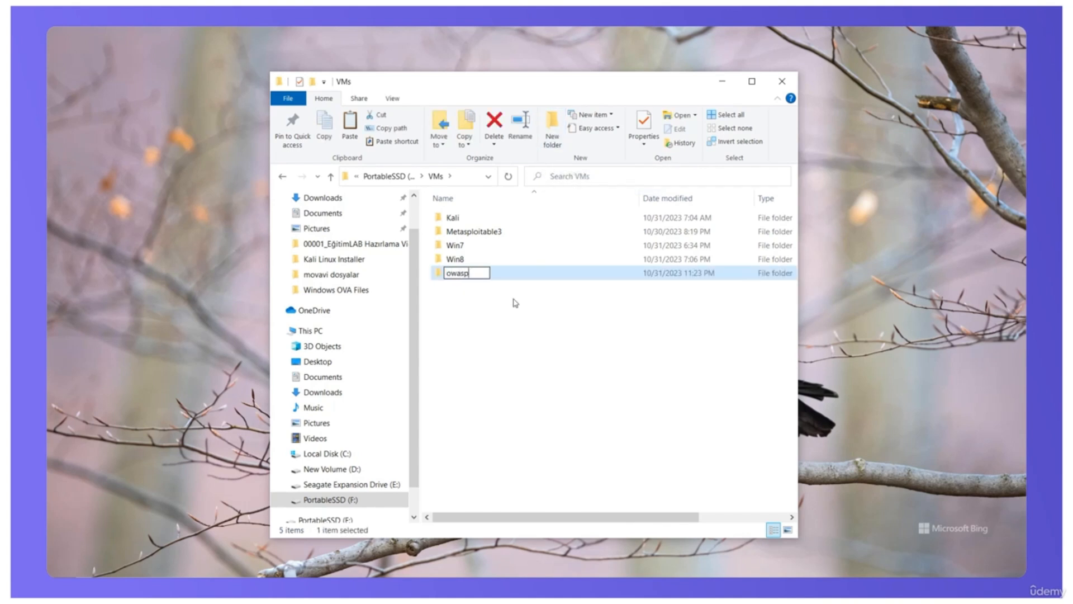
{"action": "key", "text": "Return"}
{"action": "key", "text": "Return"}
{"action": "right_click", "coordinate": [514, 303]}
{"action": "left_click", "coordinate": [553, 393]}
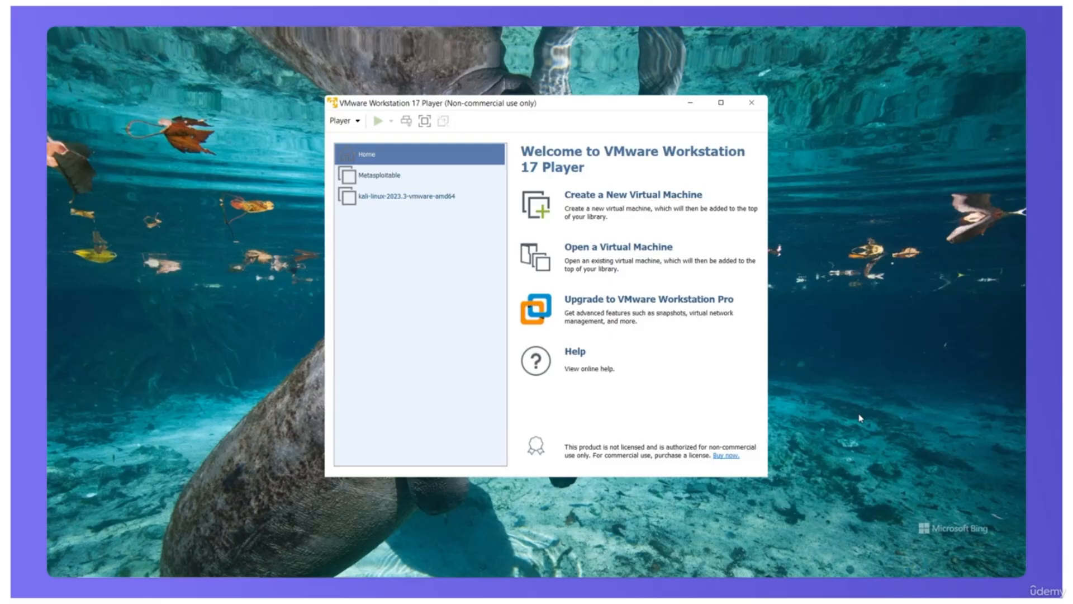
Step: In VMware Workstation 17 Player, open the existing OWASP Broken Web Apps virtual machine from Owasp\OWASP_Broken_Web_Apps_VM_1.2 on the E: drive
{"action": "left_click", "coordinate": [617, 249]}
{"action": "left_click", "coordinate": [471, 164]}
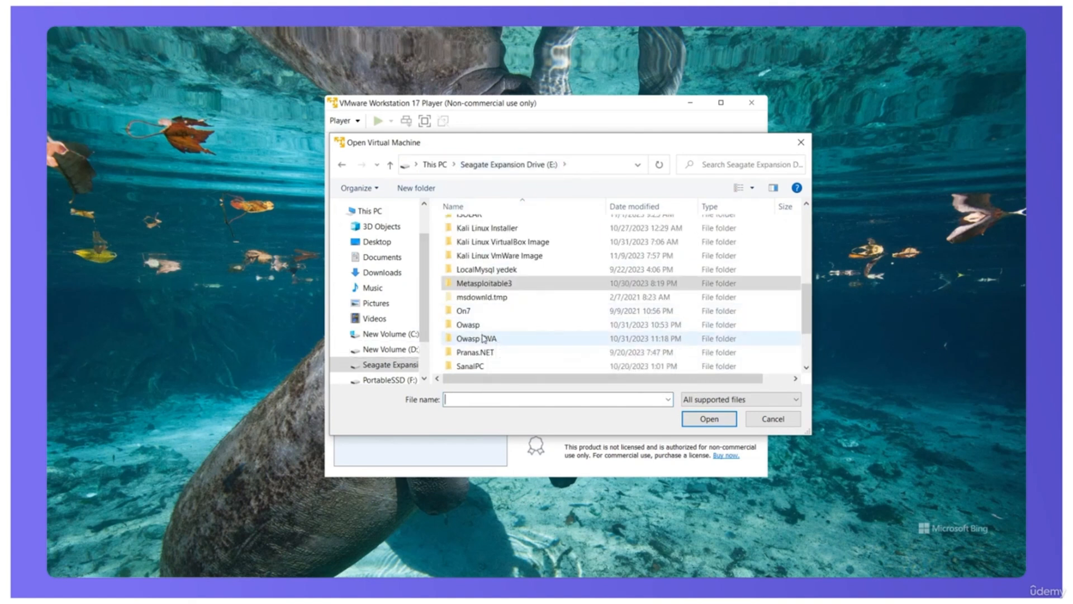
{"action": "double_click", "coordinate": [469, 324]}
{"action": "double_click", "coordinate": [512, 228]}
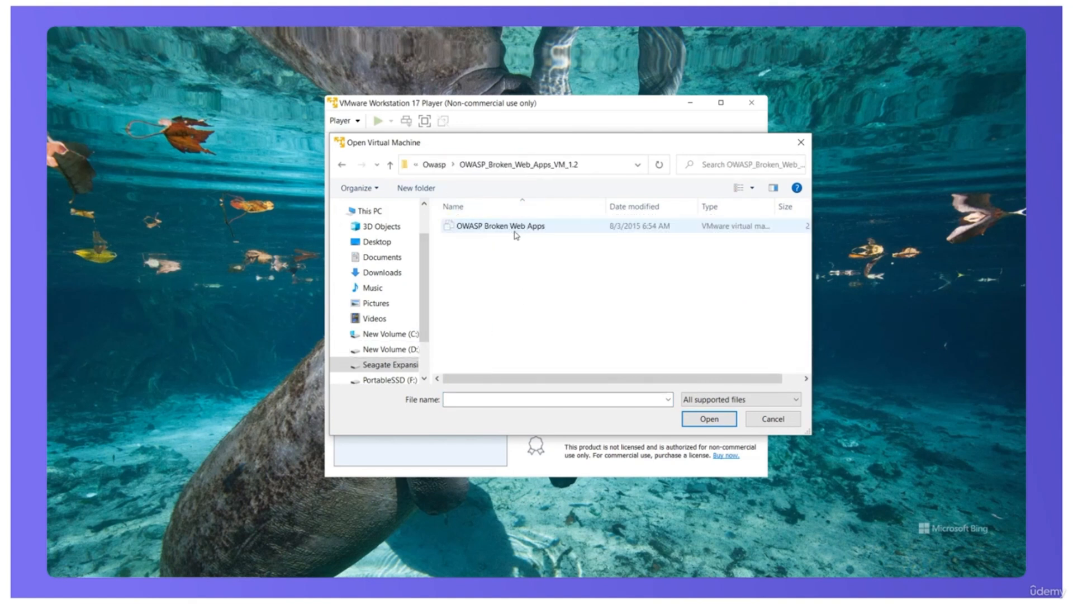
{"action": "left_click", "coordinate": [490, 229]}
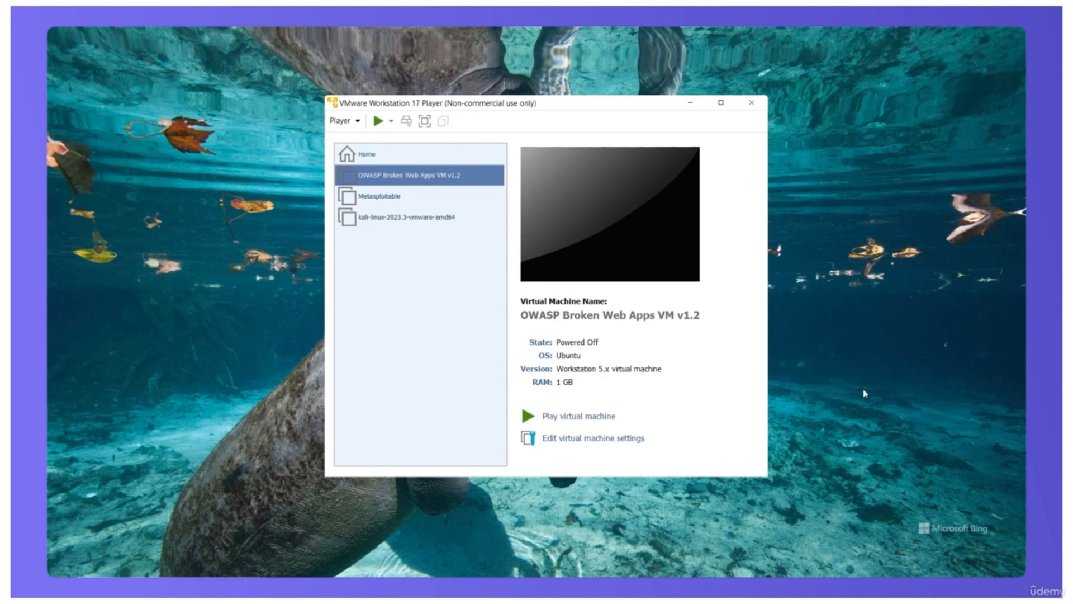
Step: Start the OWASP Broken Web Apps VM v1.2 and log in at its console with the username root and the account password
{"action": "left_click", "coordinate": [596, 417]}
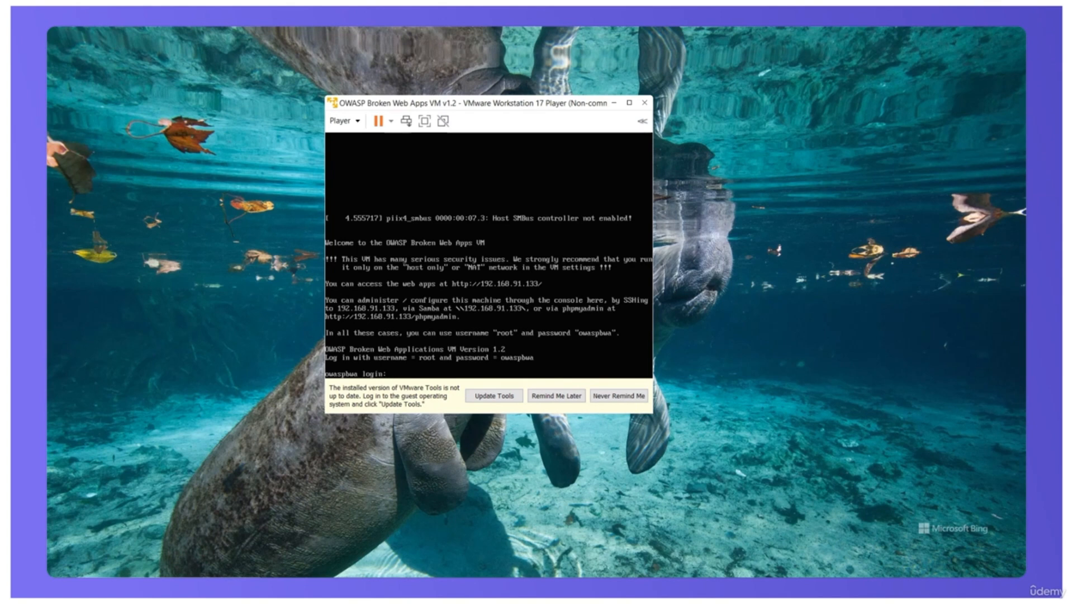
{"action": "type", "text": "root"}
{"action": "key", "text": "Return"}
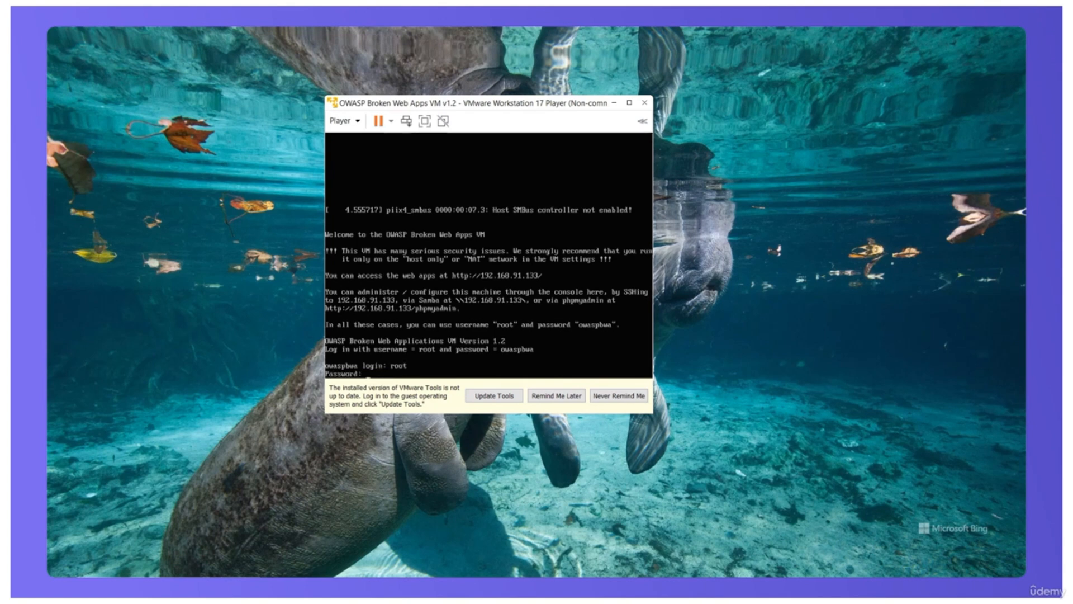
{"action": "key", "text": "Return"}
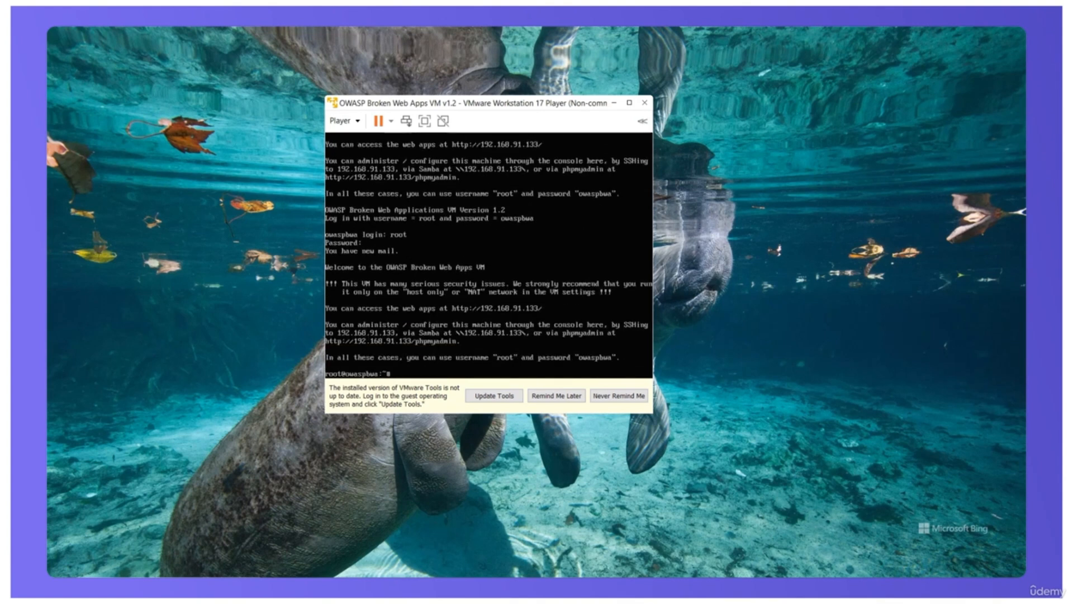
{"action": "key", "text": "Return"}
{"action": "key", "text": "Return"}
{"action": "key", "text": "Return"}
{"action": "key", "text": "Return"}
{"action": "key", "text": "Return"}
{"action": "key", "text": "Return"}
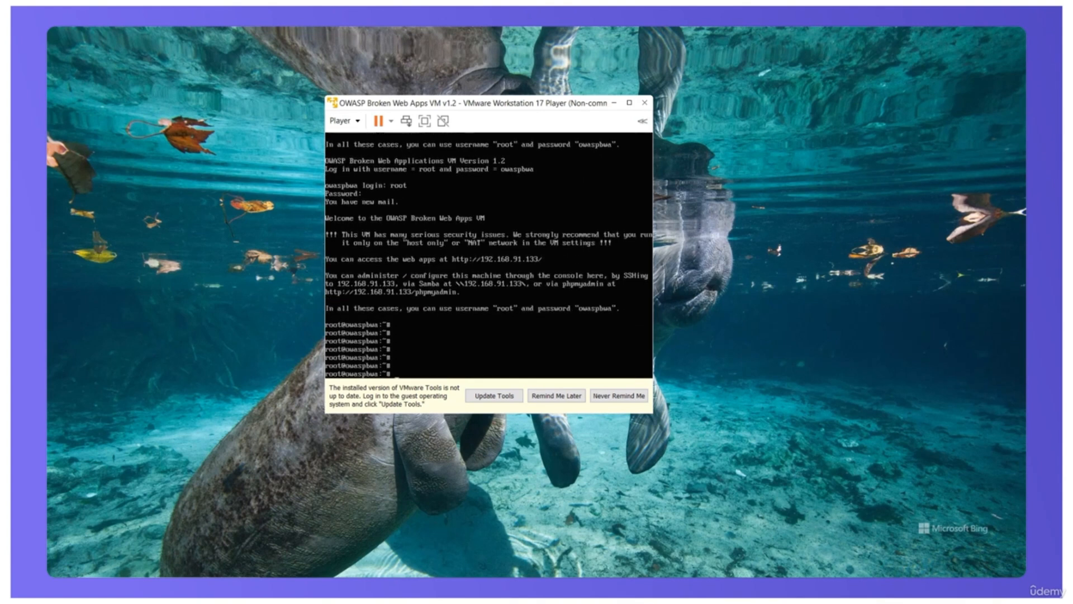